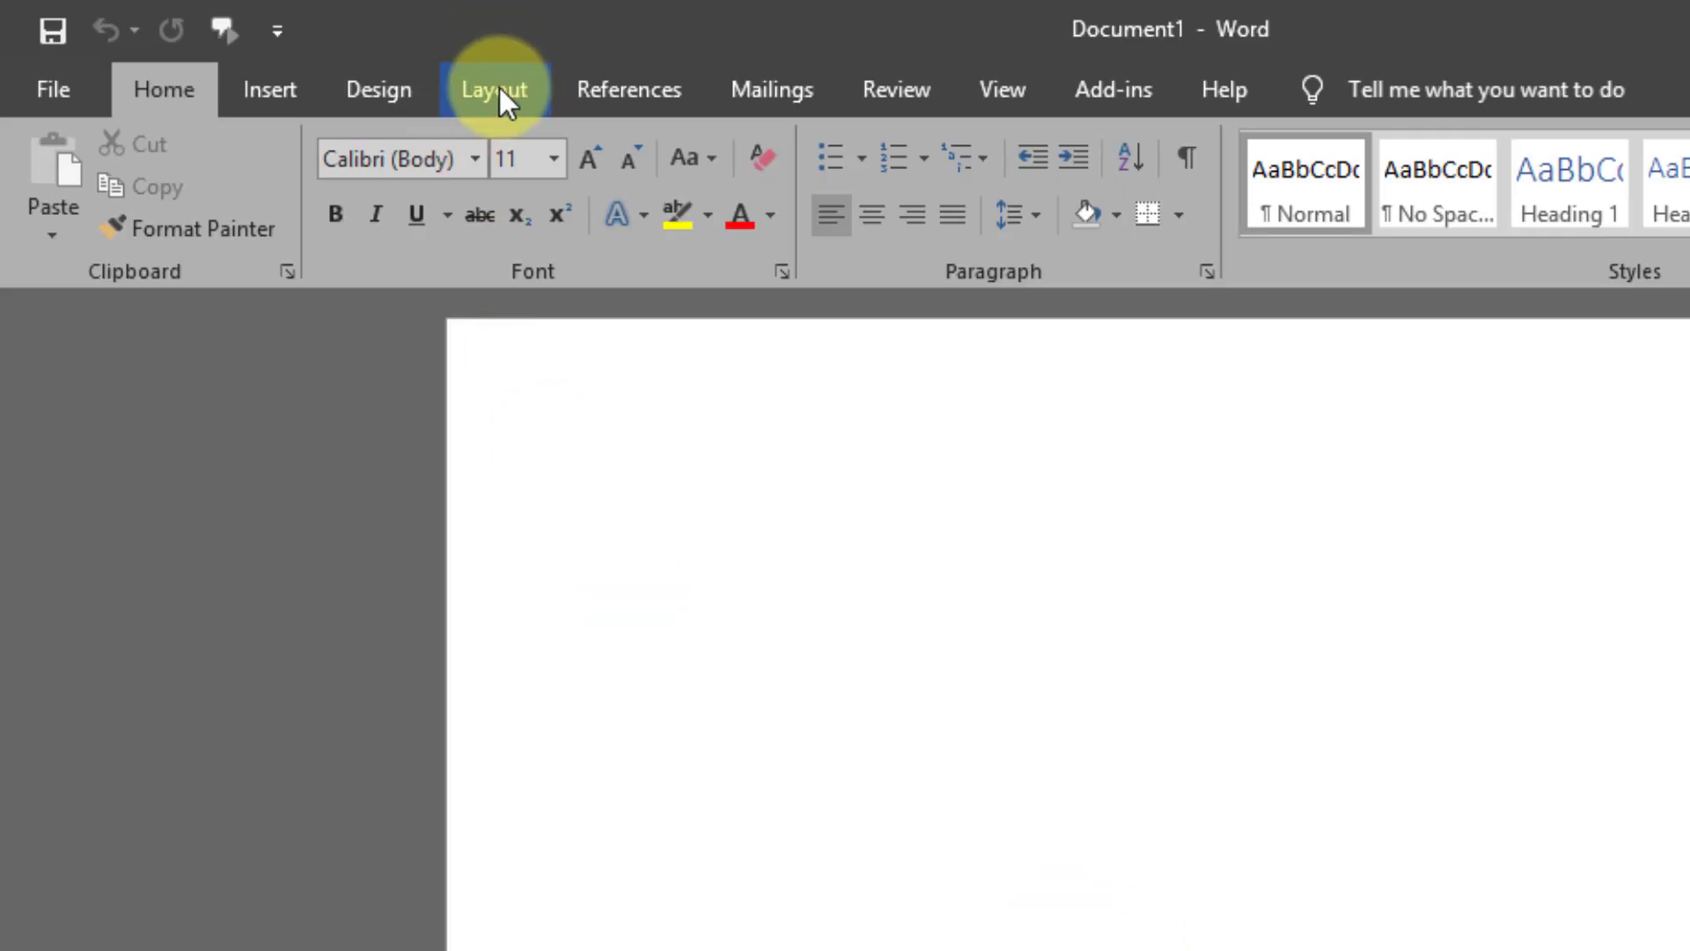
- Give the page Narrow margins and landscape orientation
{"action": "left_click", "coordinate": [496, 89]}
{"action": "left_click", "coordinate": [62, 230]}
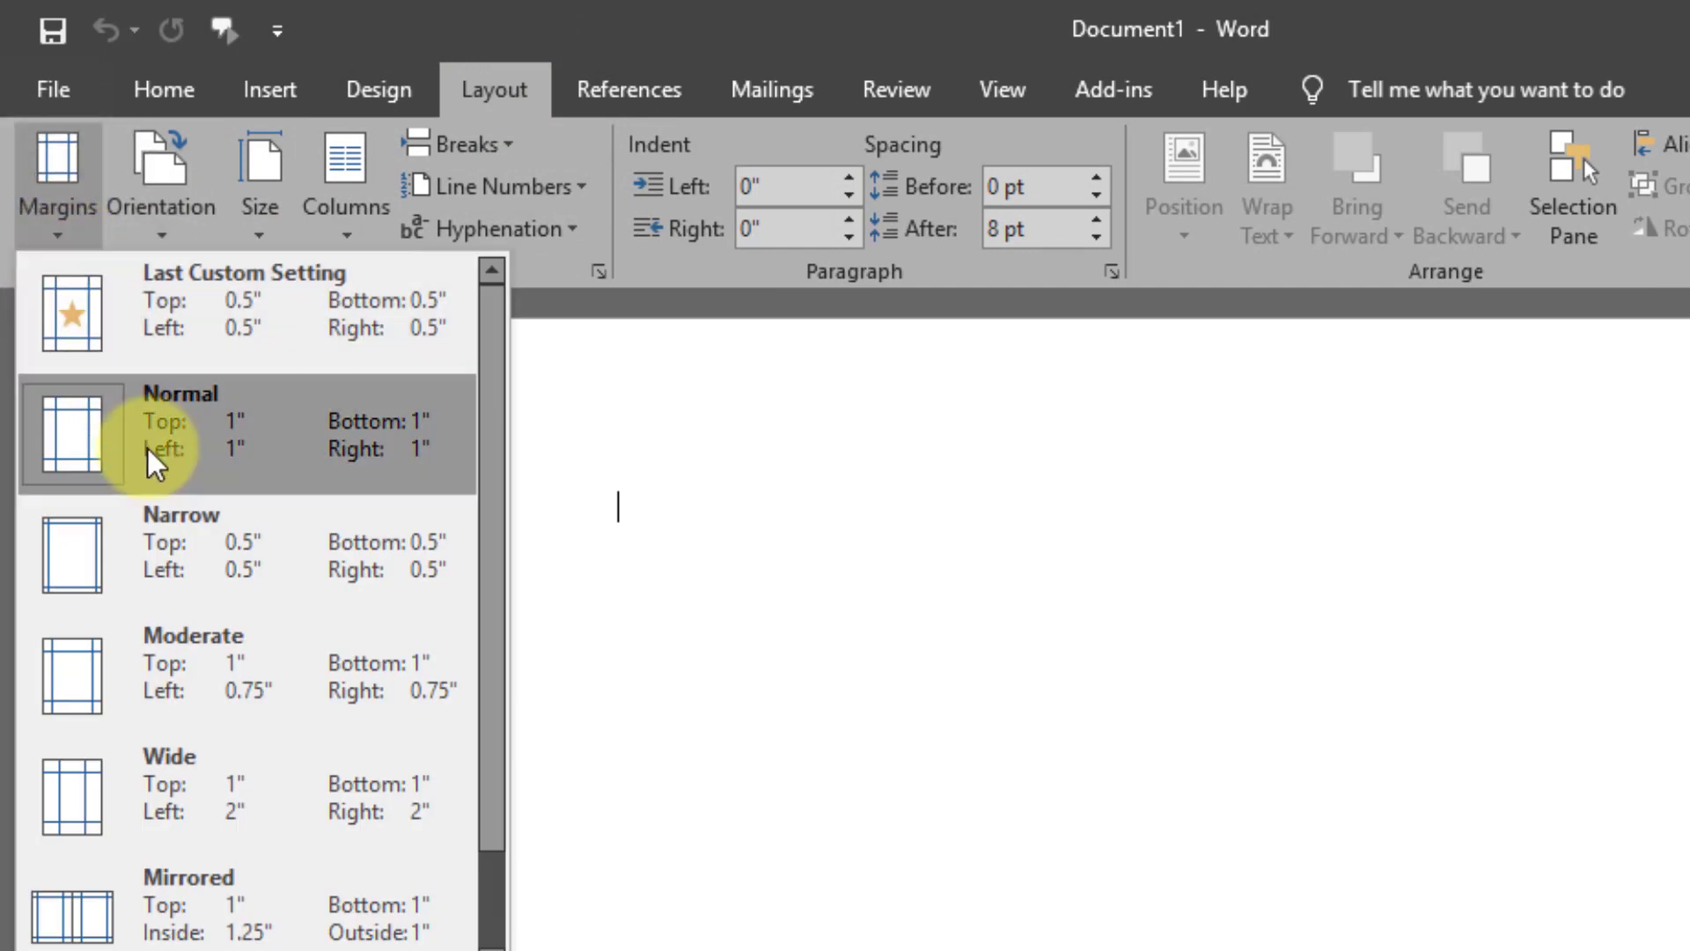
{"action": "left_click", "coordinate": [196, 540]}
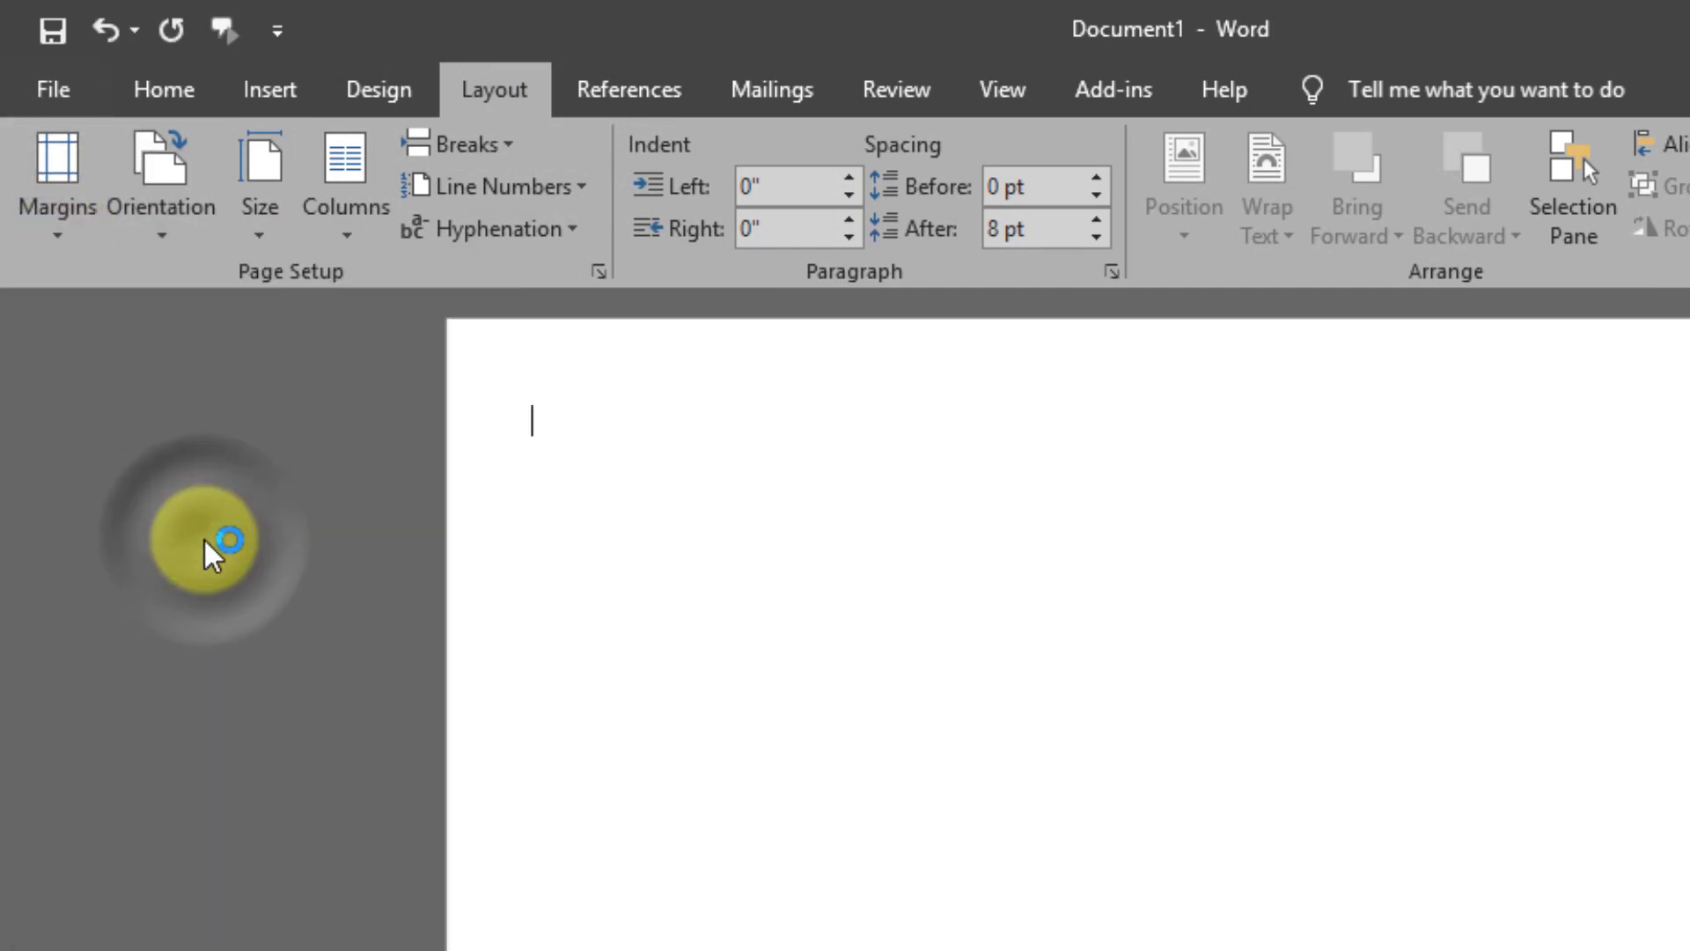
{"action": "left_click", "coordinate": [162, 238]}
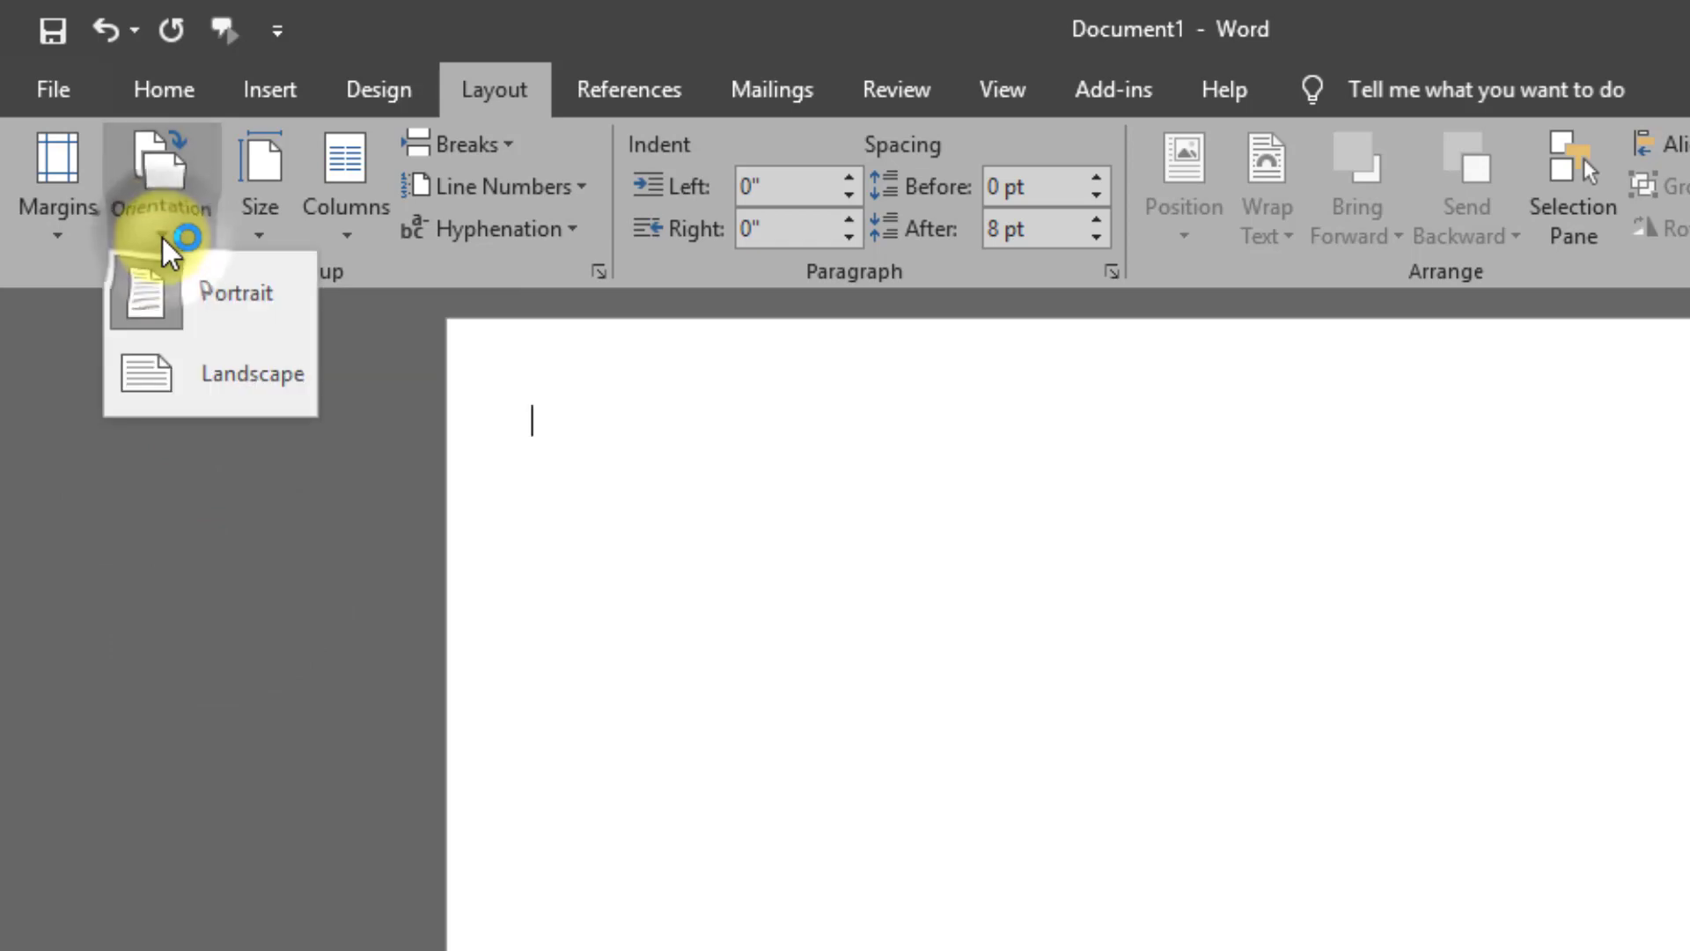
{"action": "left_click", "coordinate": [228, 370]}
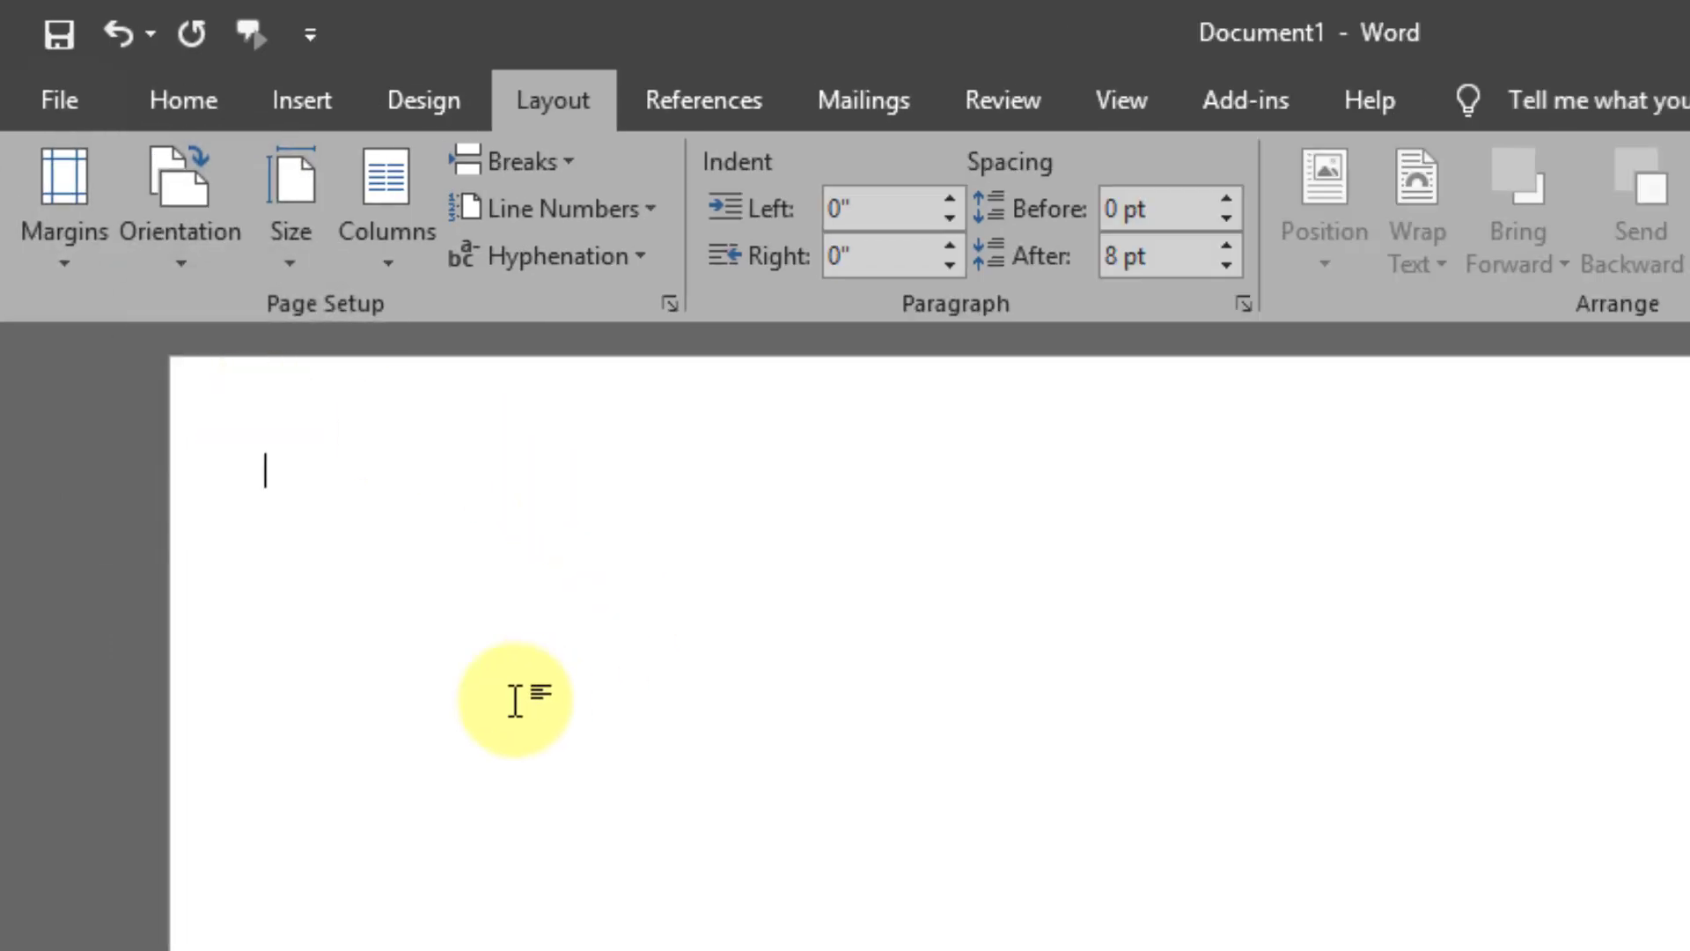
- Set a custom paper size of 14 x 8.5 inches, ignoring the margins warning
{"action": "left_click", "coordinate": [278, 262]}
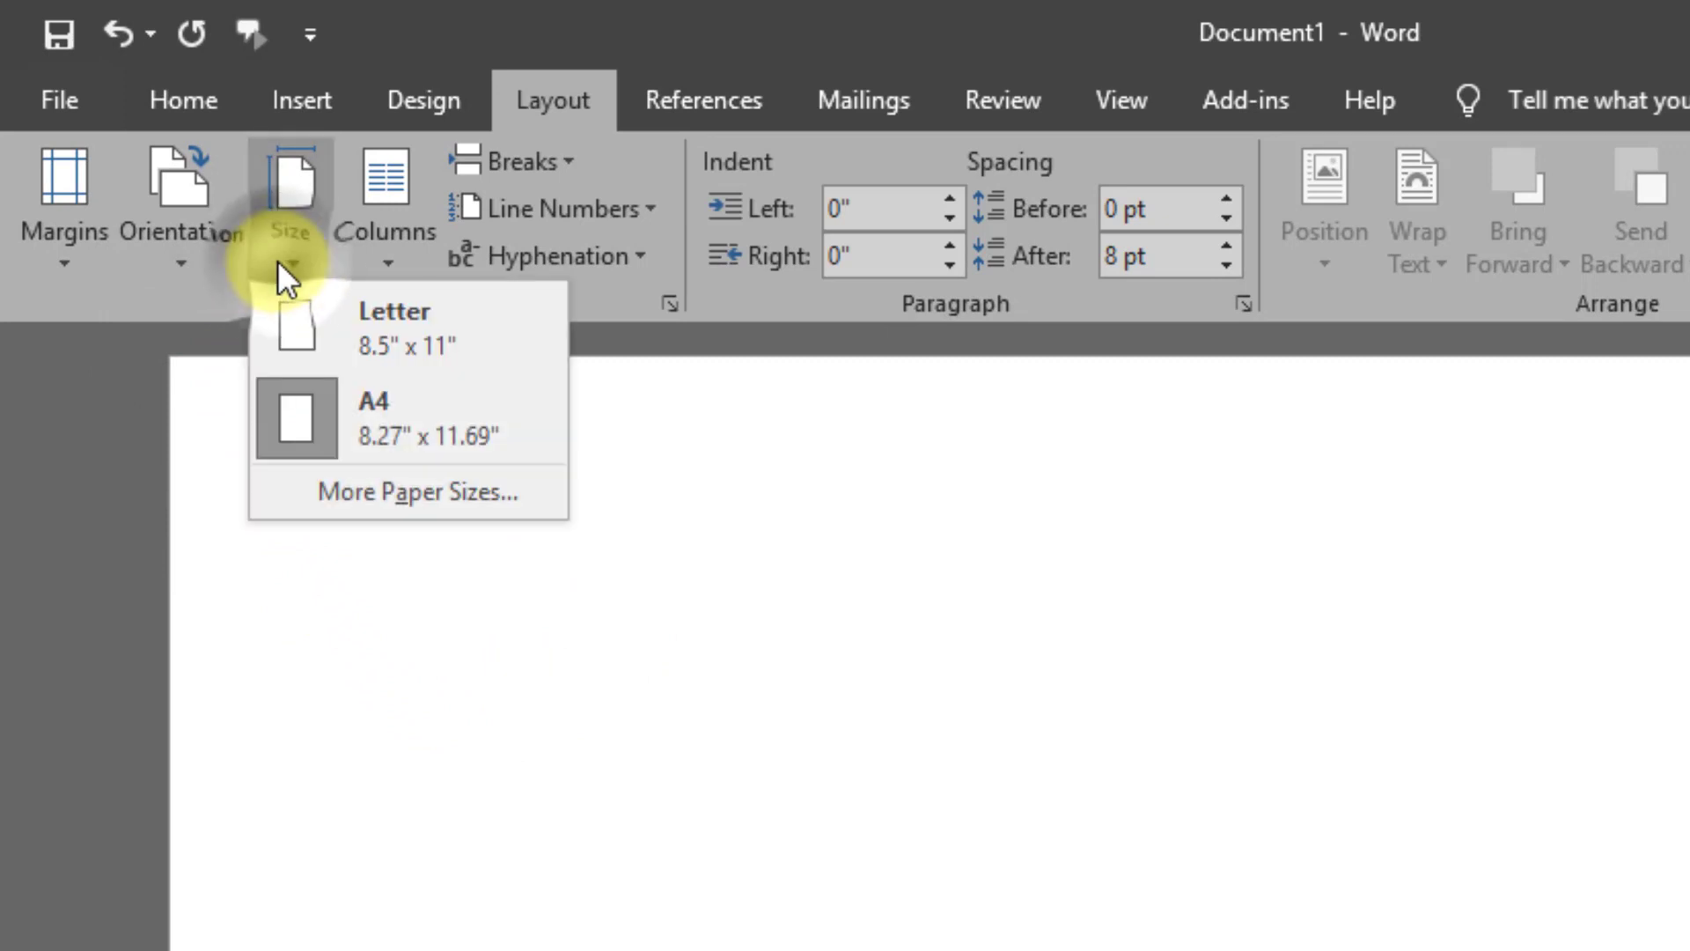
{"action": "left_click", "coordinate": [404, 494]}
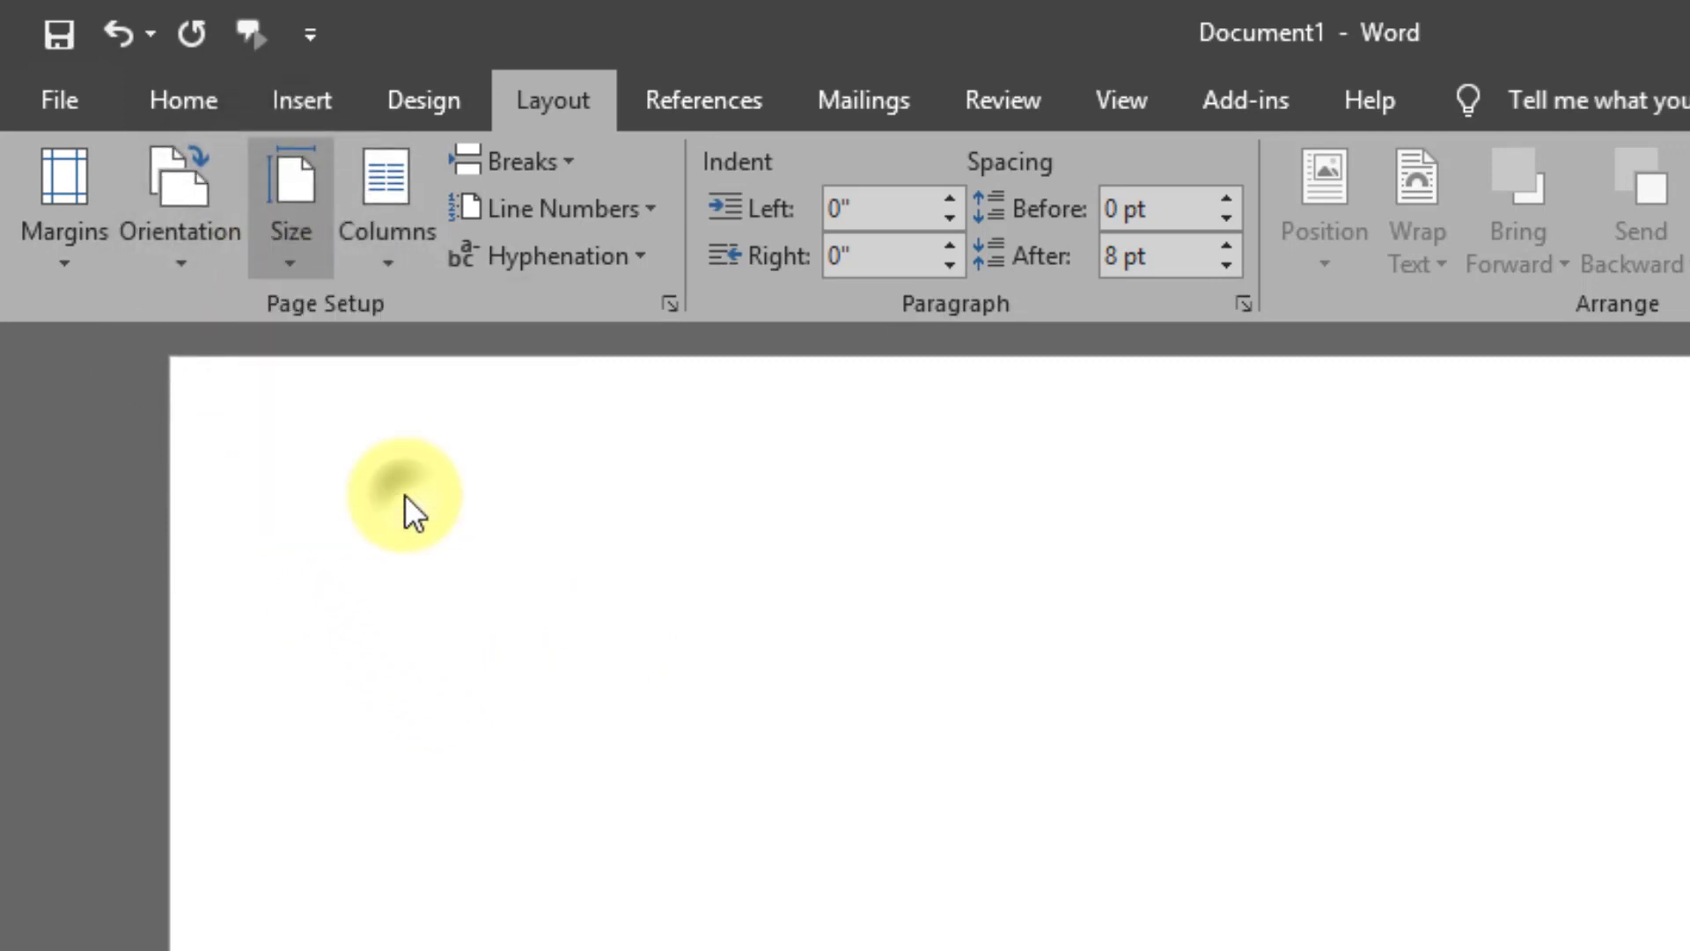
{"action": "left_click", "coordinate": [1185, 259]}
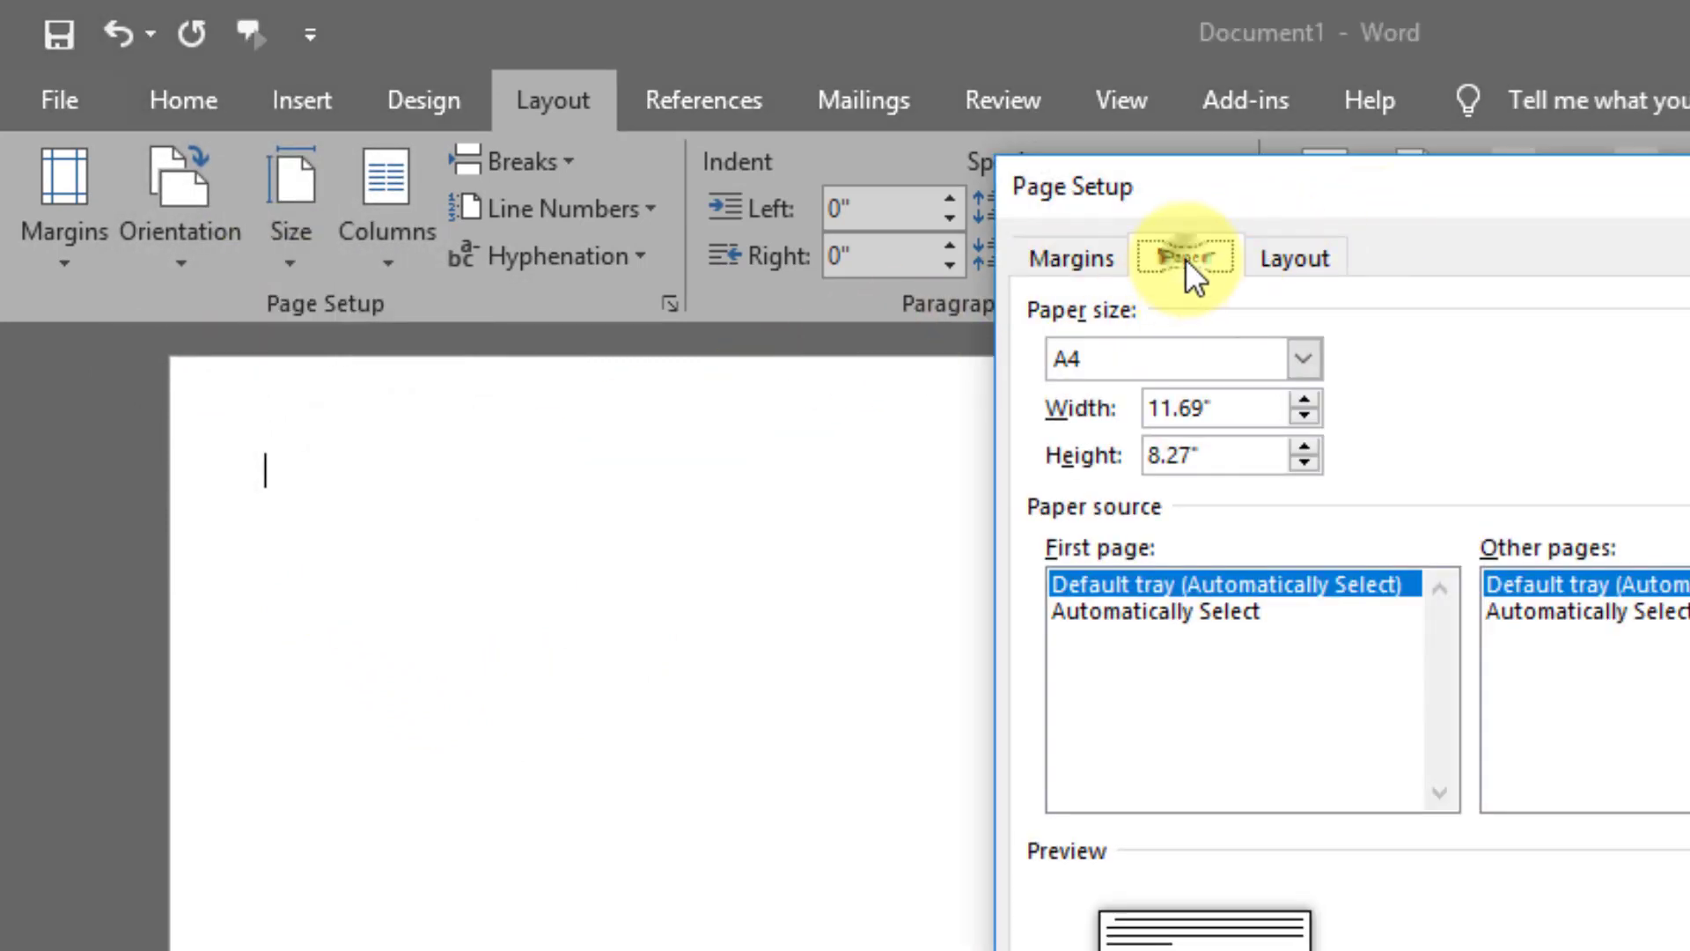
{"action": "left_click", "coordinate": [1228, 407]}
{"action": "left_click_drag", "start_coordinate": [1228, 407], "coordinate": [1033, 430]}
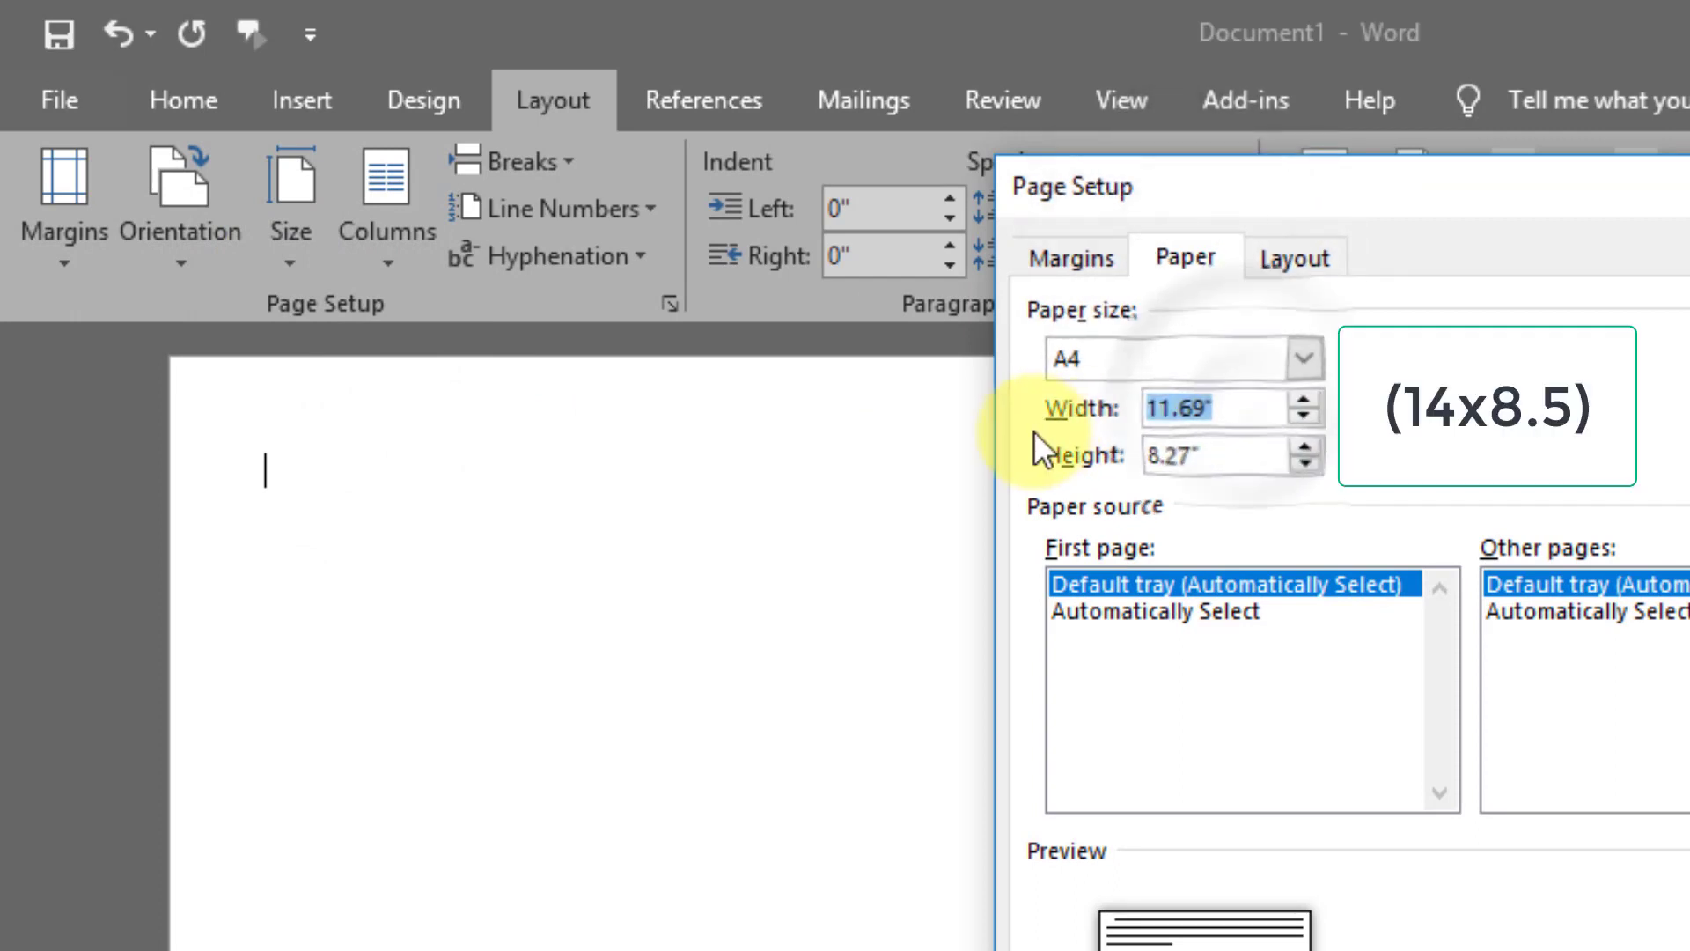
{"action": "type", "text": "14"}
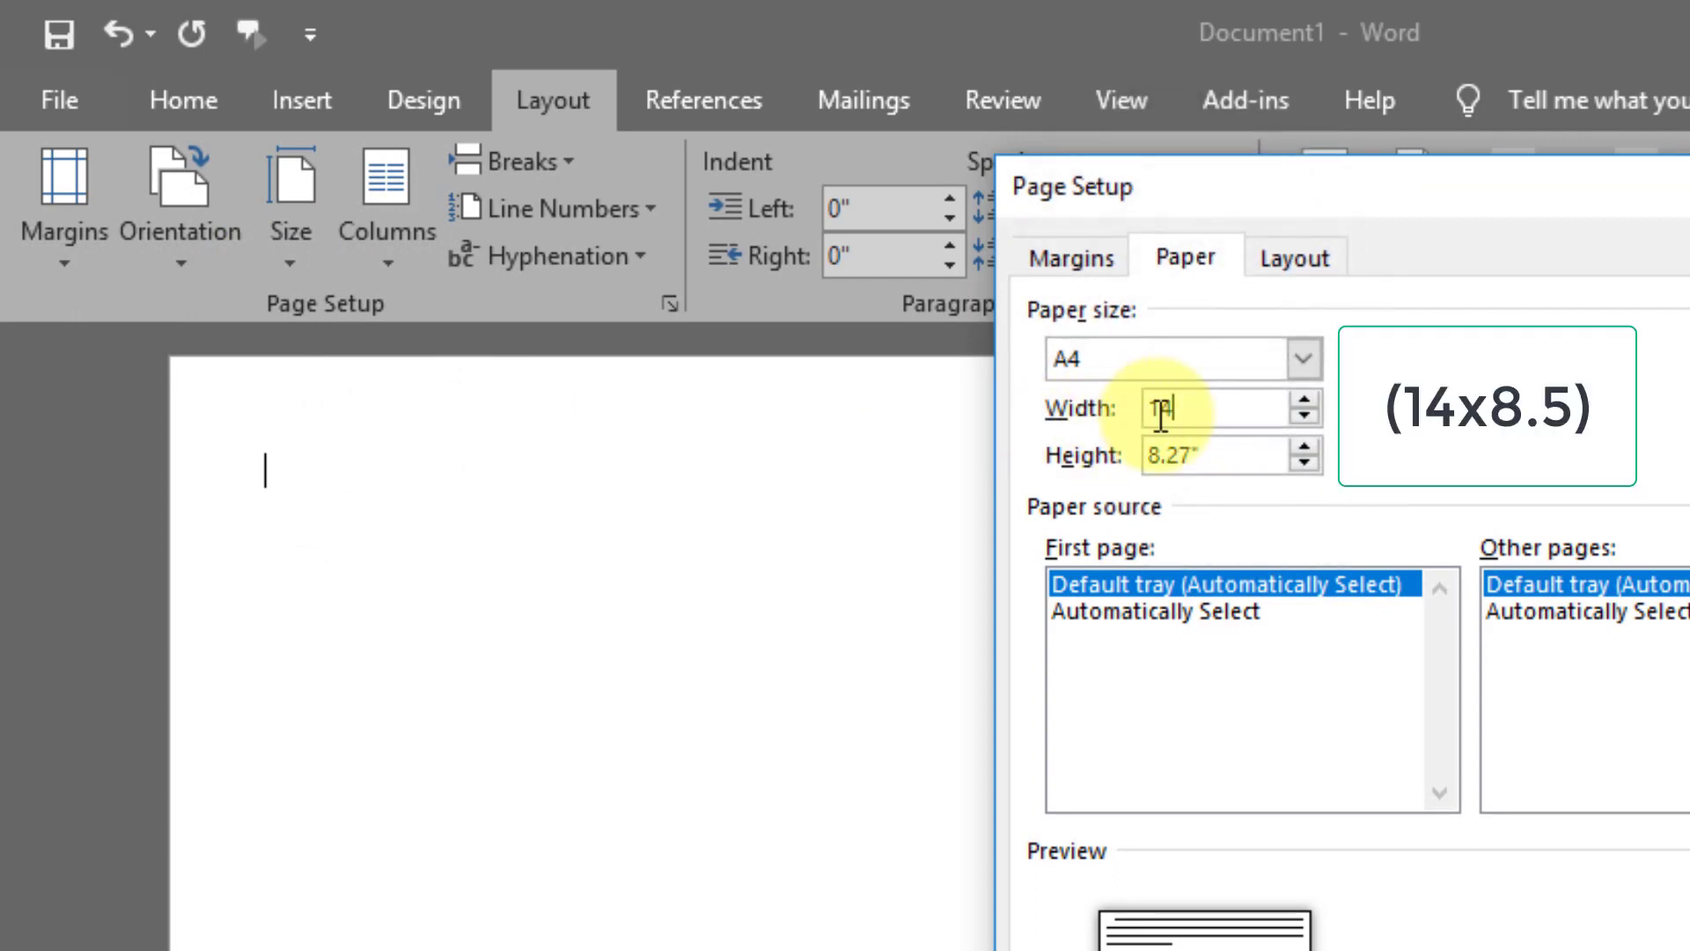
{"action": "left_click_drag", "start_coordinate": [1232, 447], "coordinate": [1023, 451]}
{"action": "type", "text": "8."}
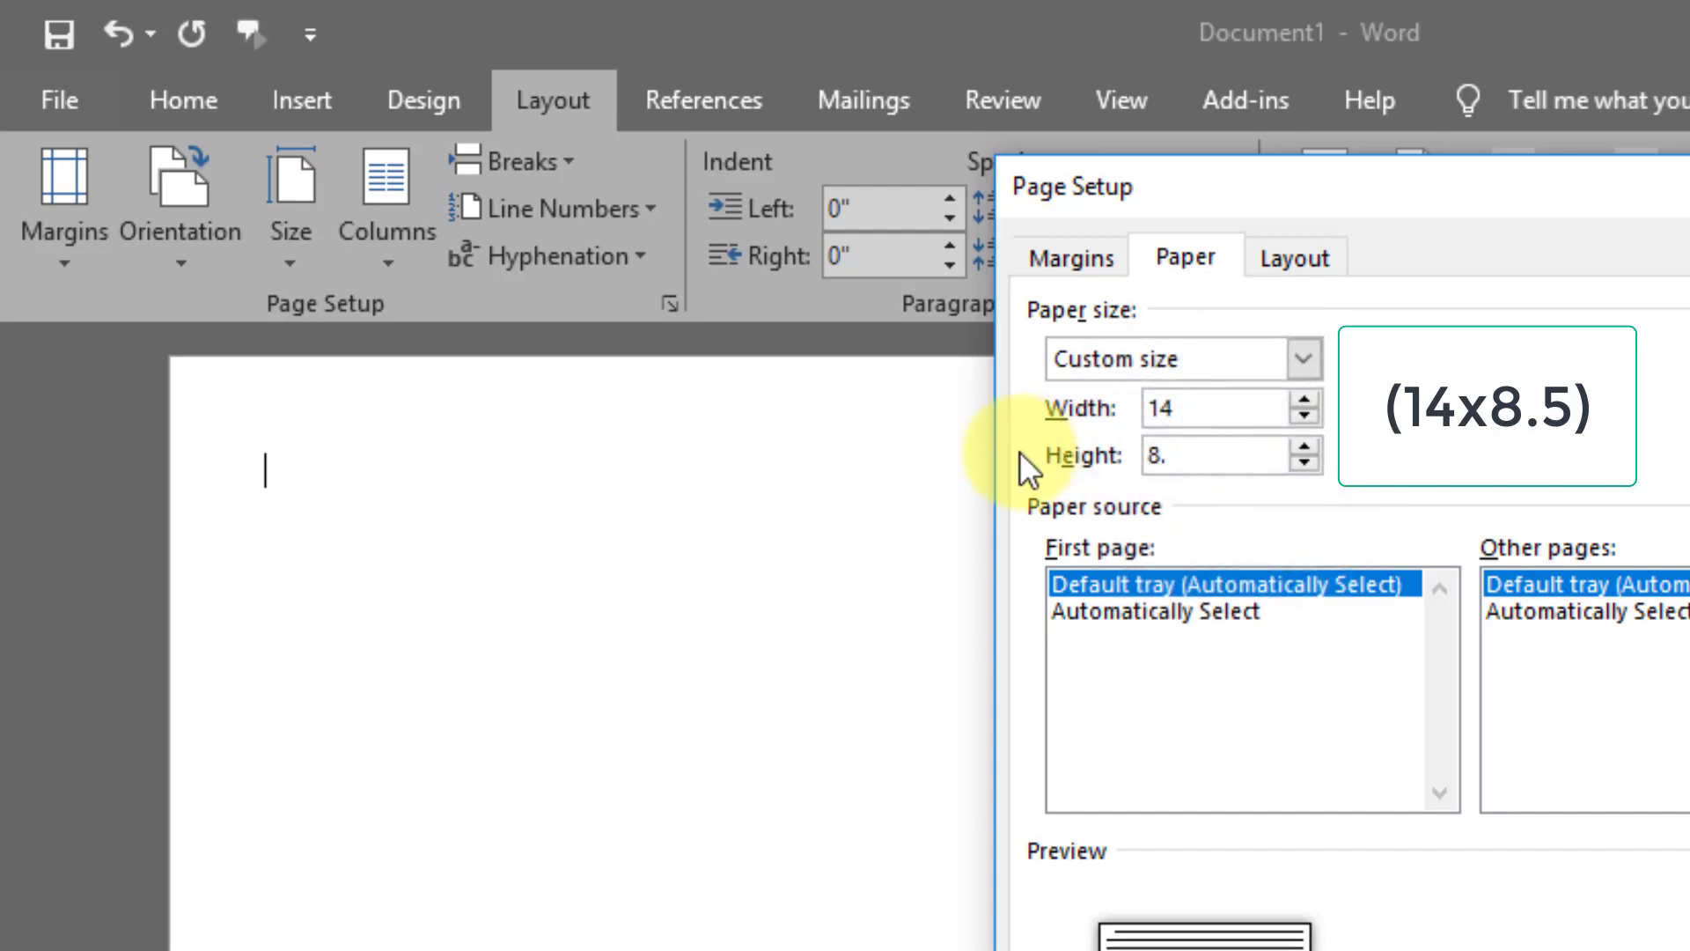
{"action": "type", "text": "5"}
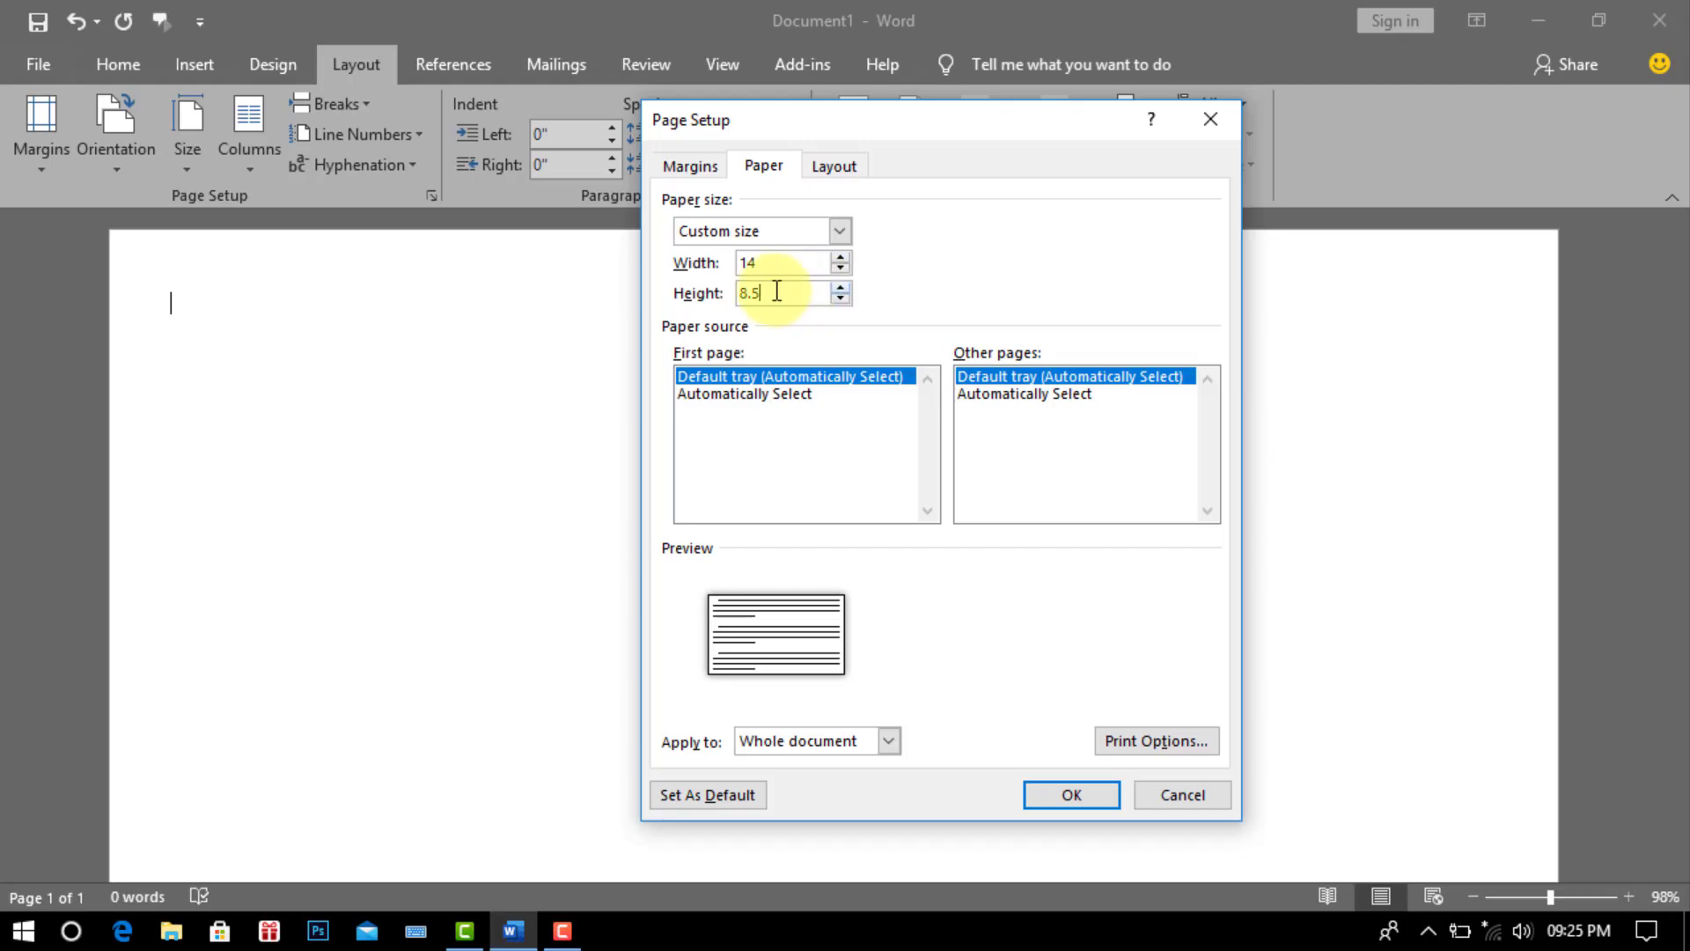
{"action": "left_click", "coordinate": [1068, 791]}
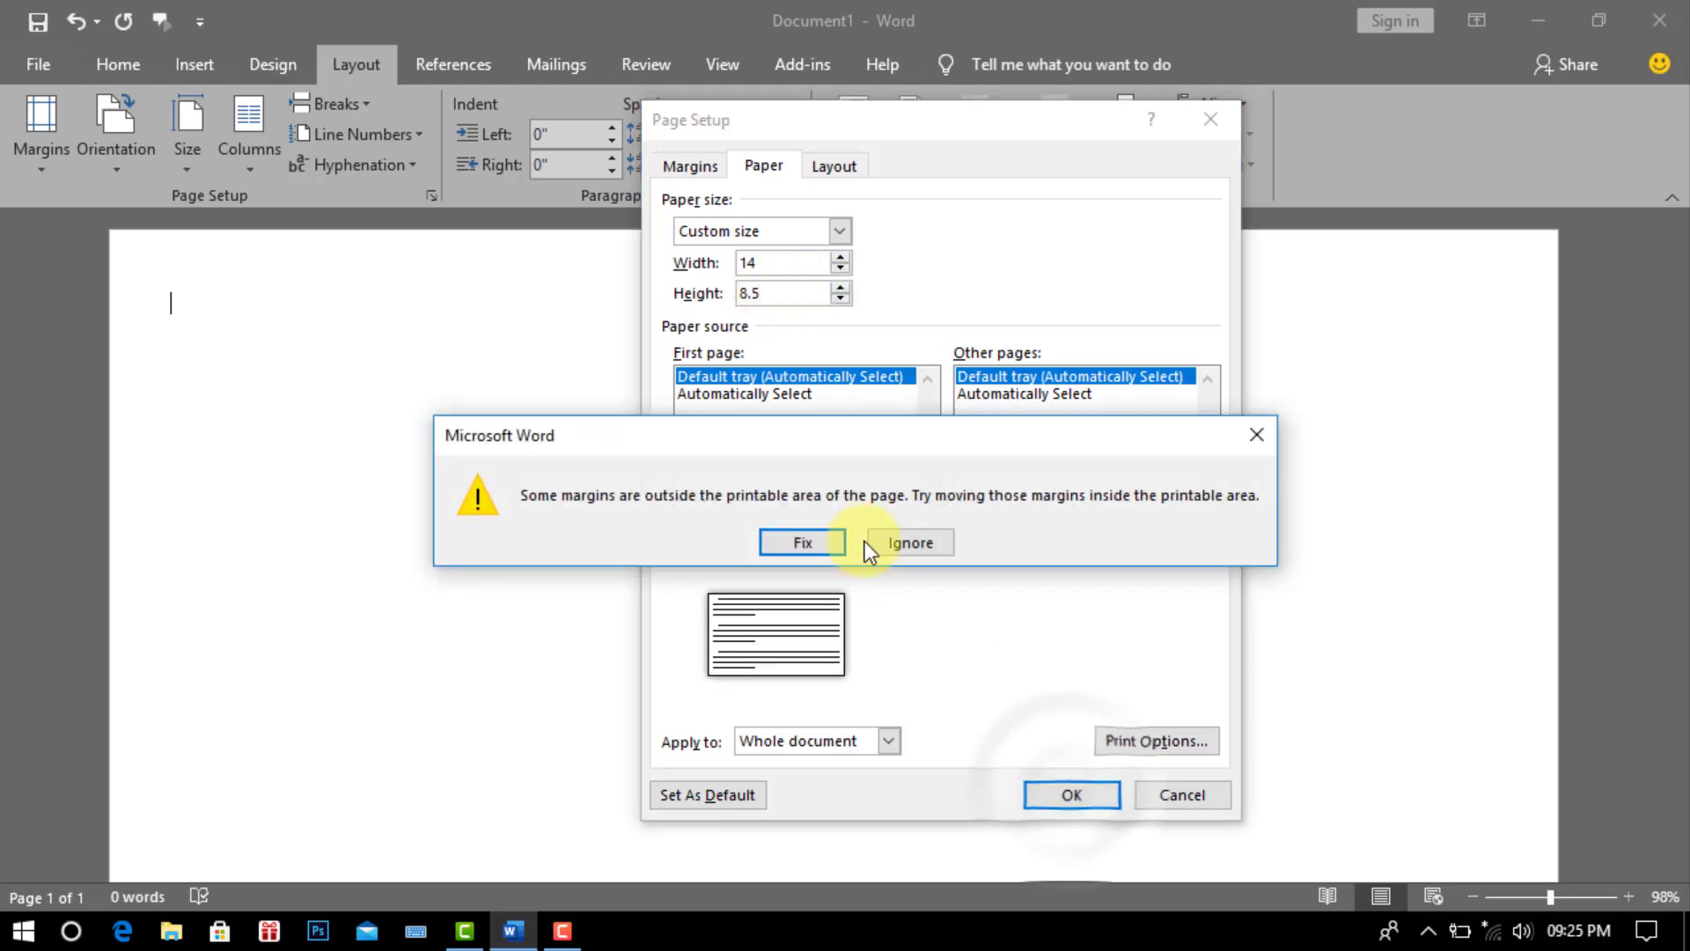
{"action": "left_click", "coordinate": [911, 545]}
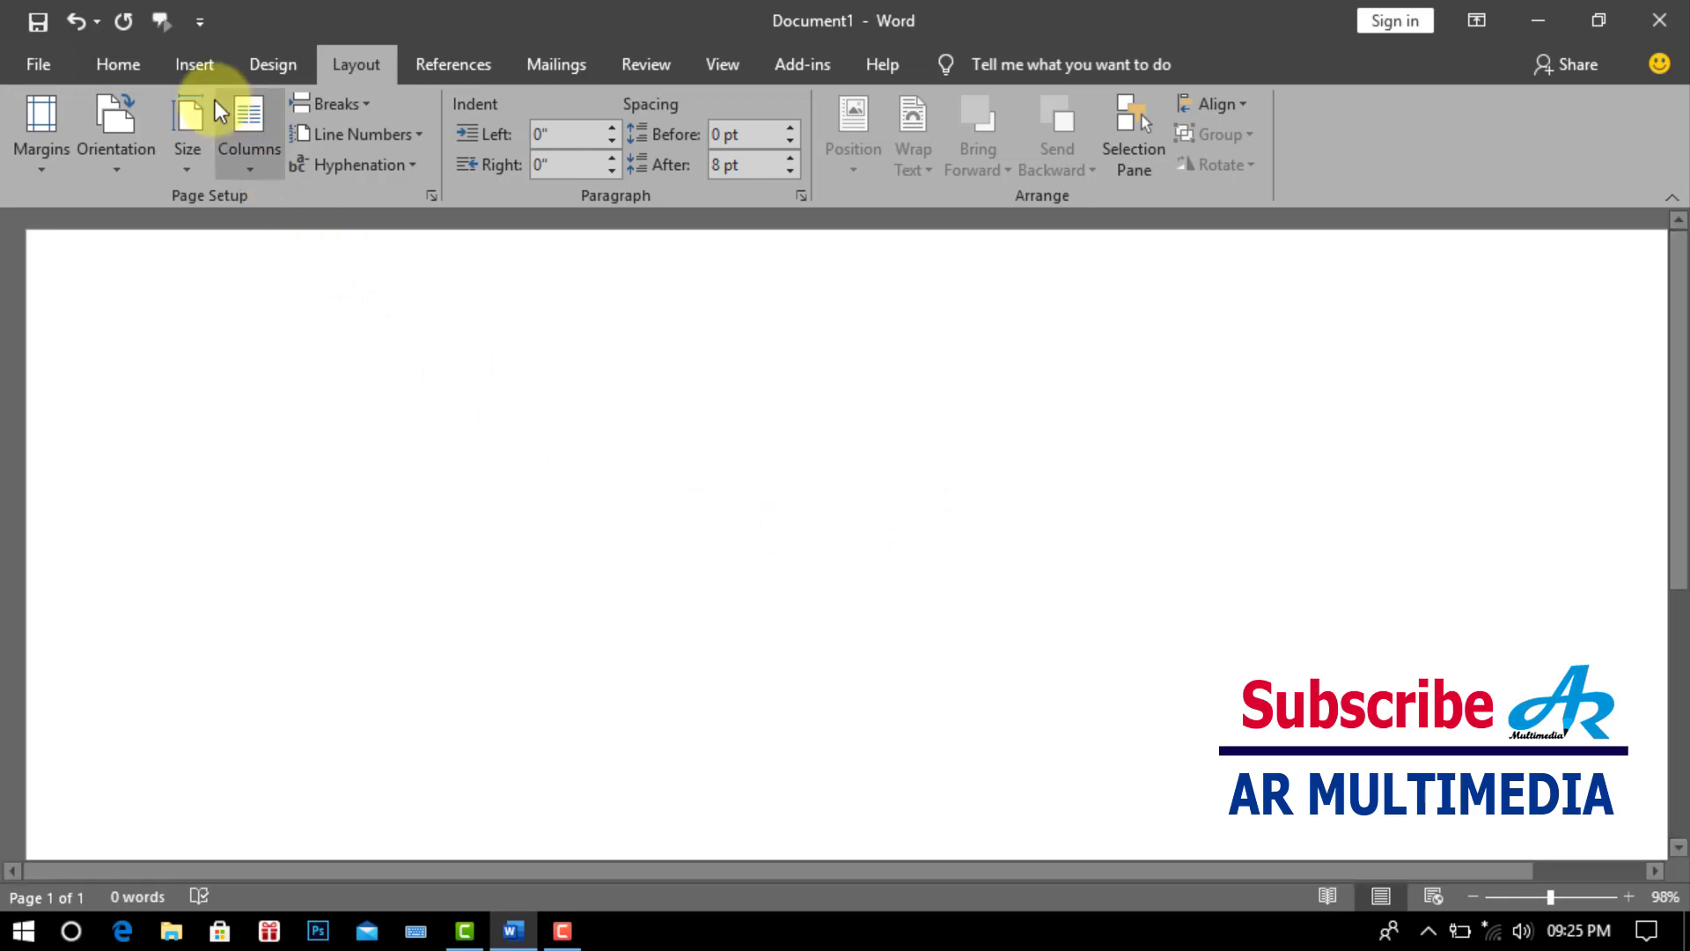
- Choose black as the Page Color in the Design tab
{"action": "left_click", "coordinate": [276, 69]}
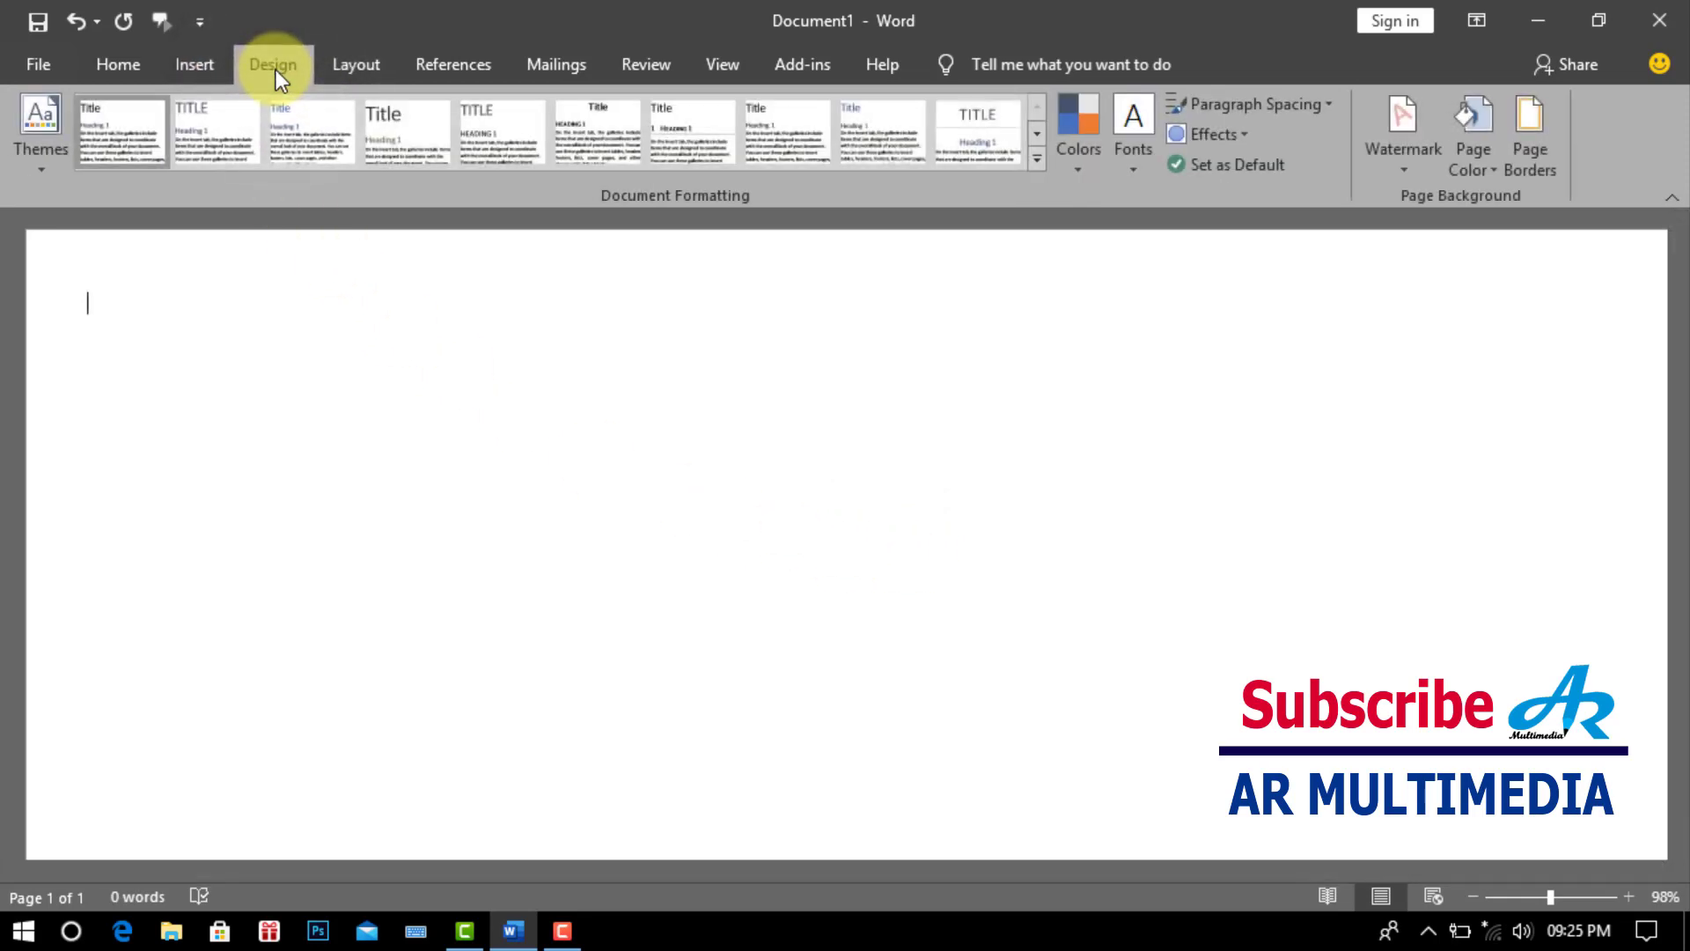
{"action": "left_click", "coordinate": [1476, 172]}
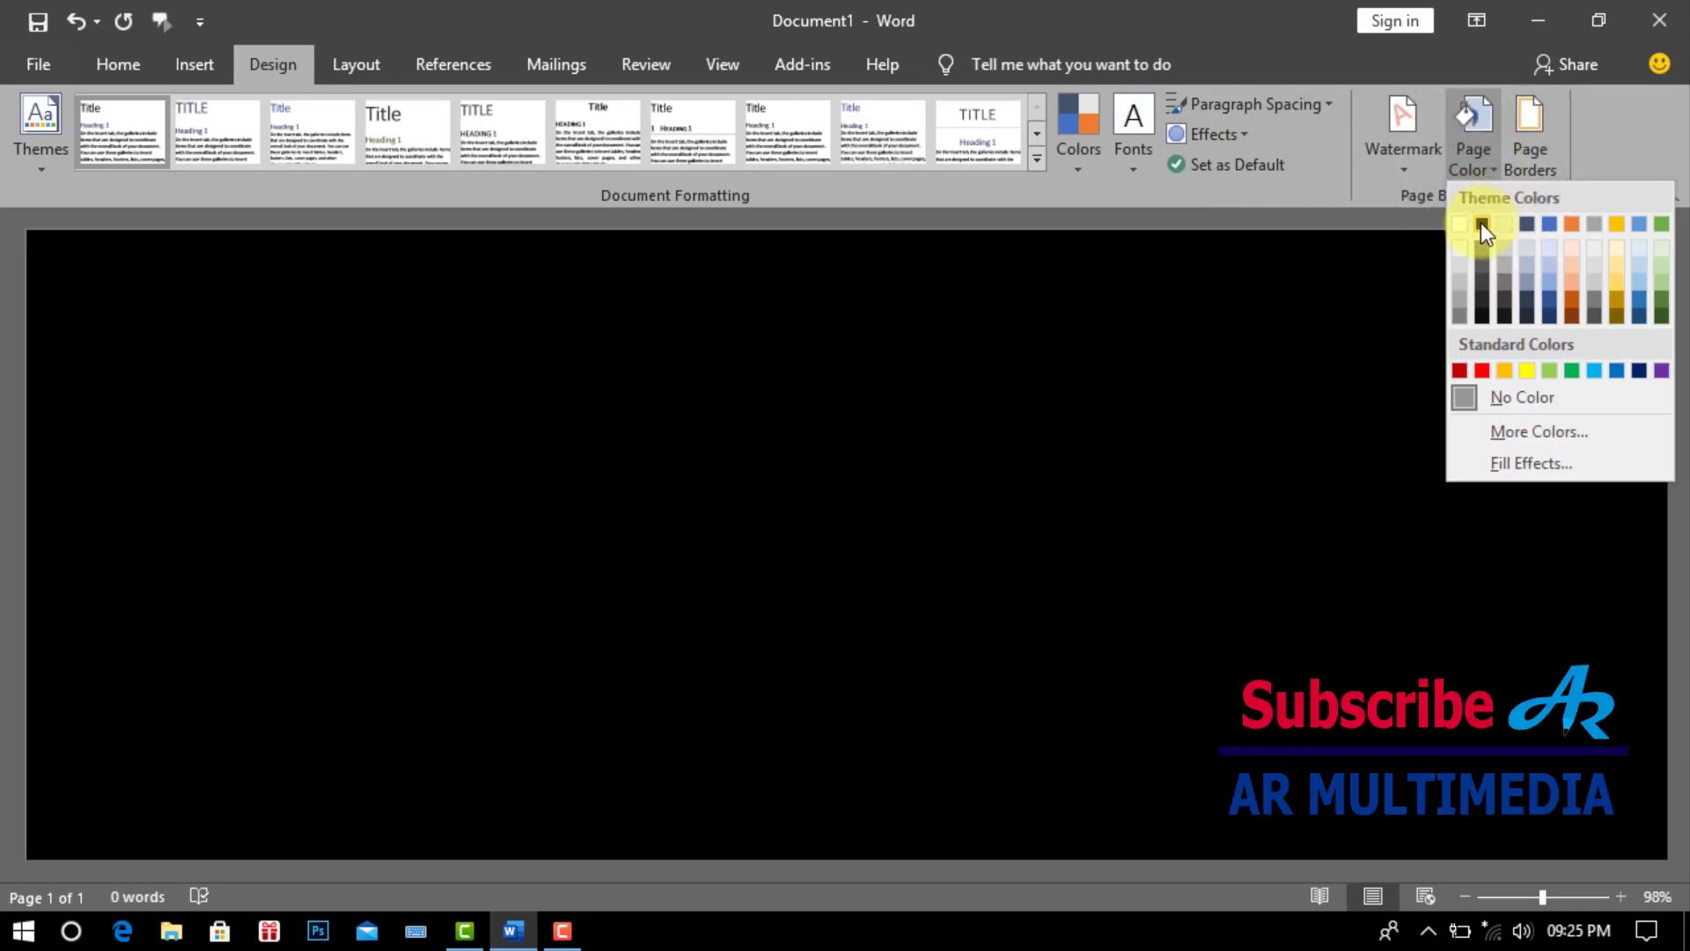
{"action": "left_click", "coordinate": [1482, 226]}
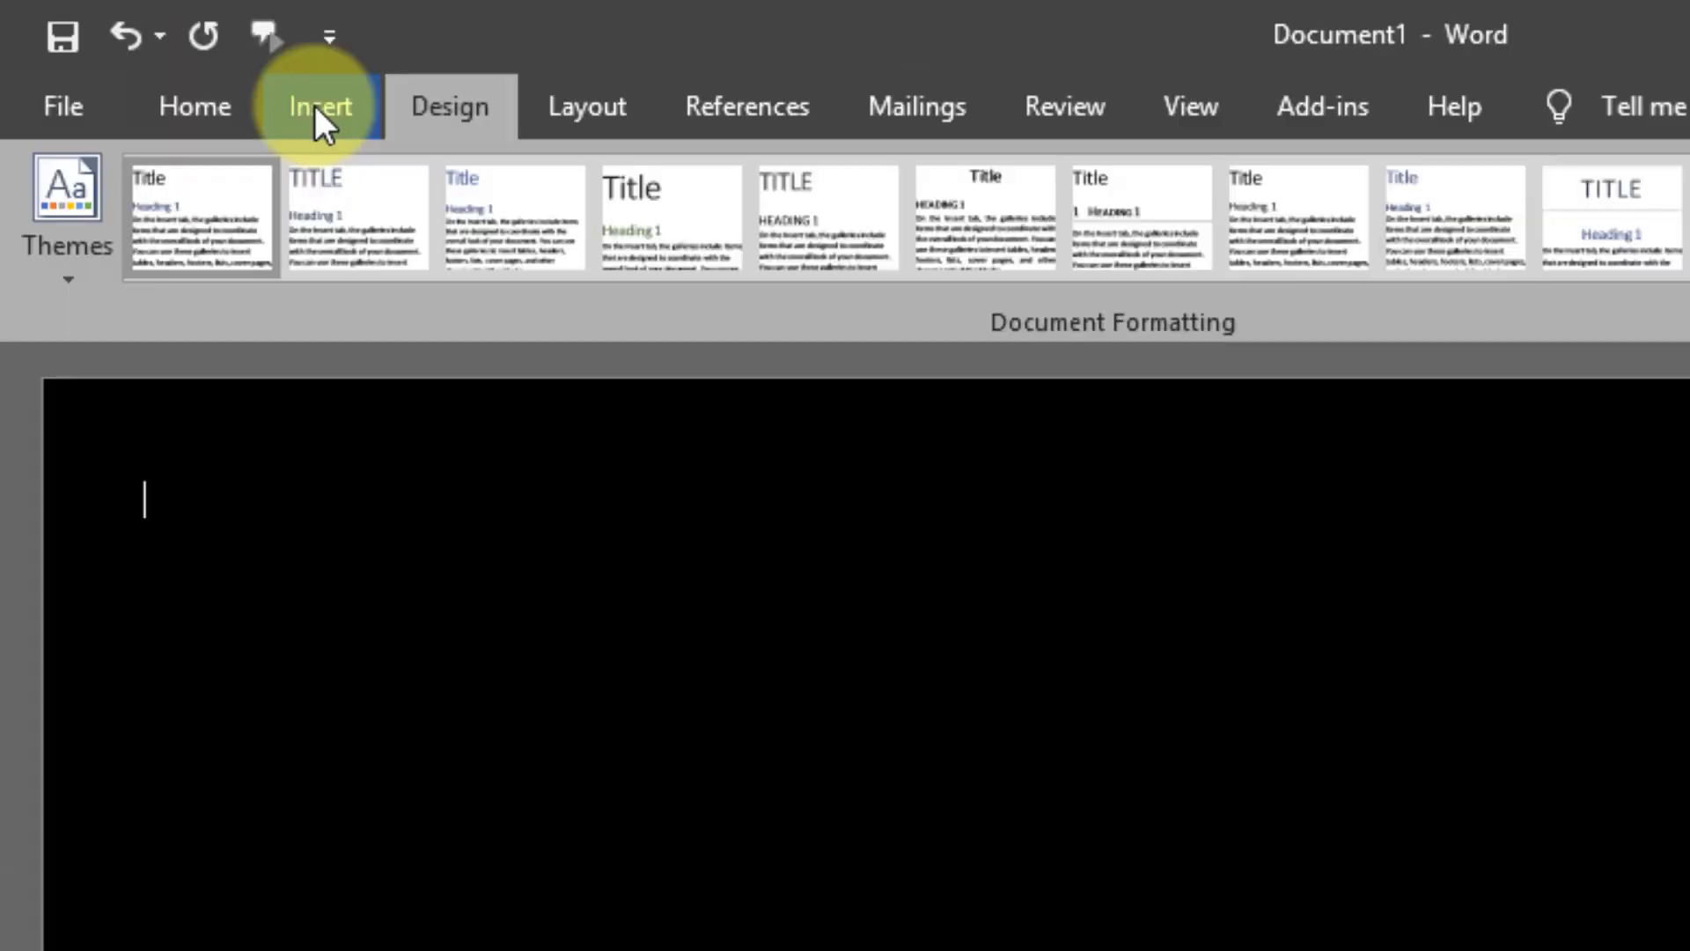
- Insert photo IMG_2303 from the Desktop PIC folder and zoom out to 60%
{"action": "left_click", "coordinate": [191, 66]}
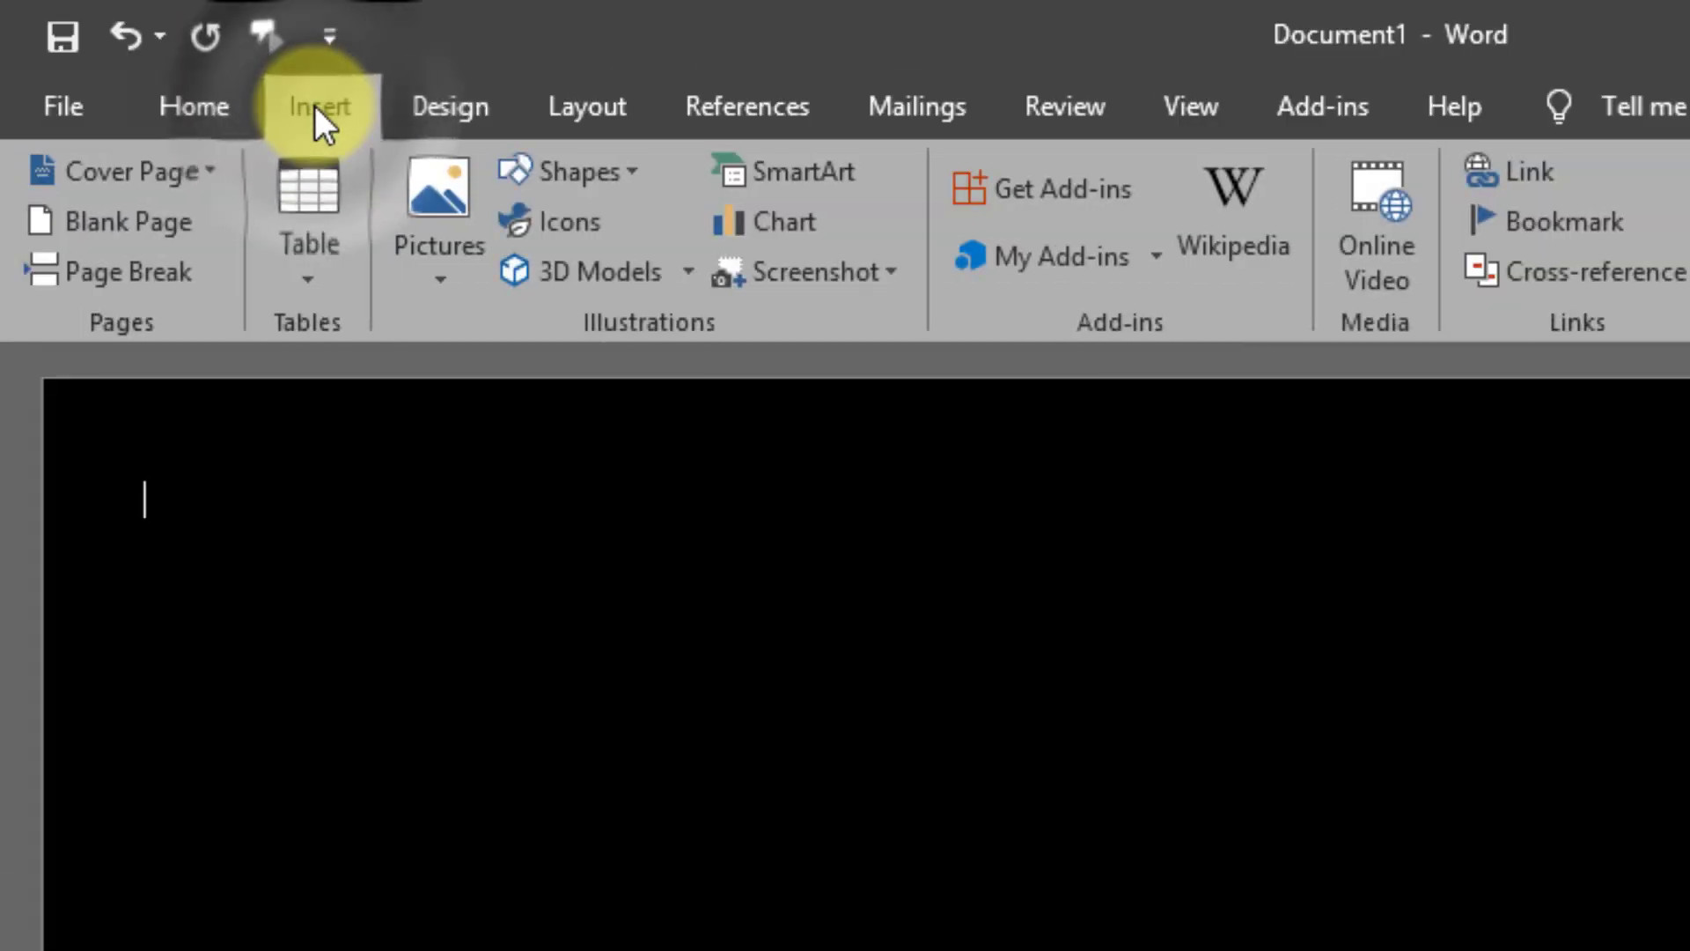
{"action": "left_click", "coordinate": [424, 212]}
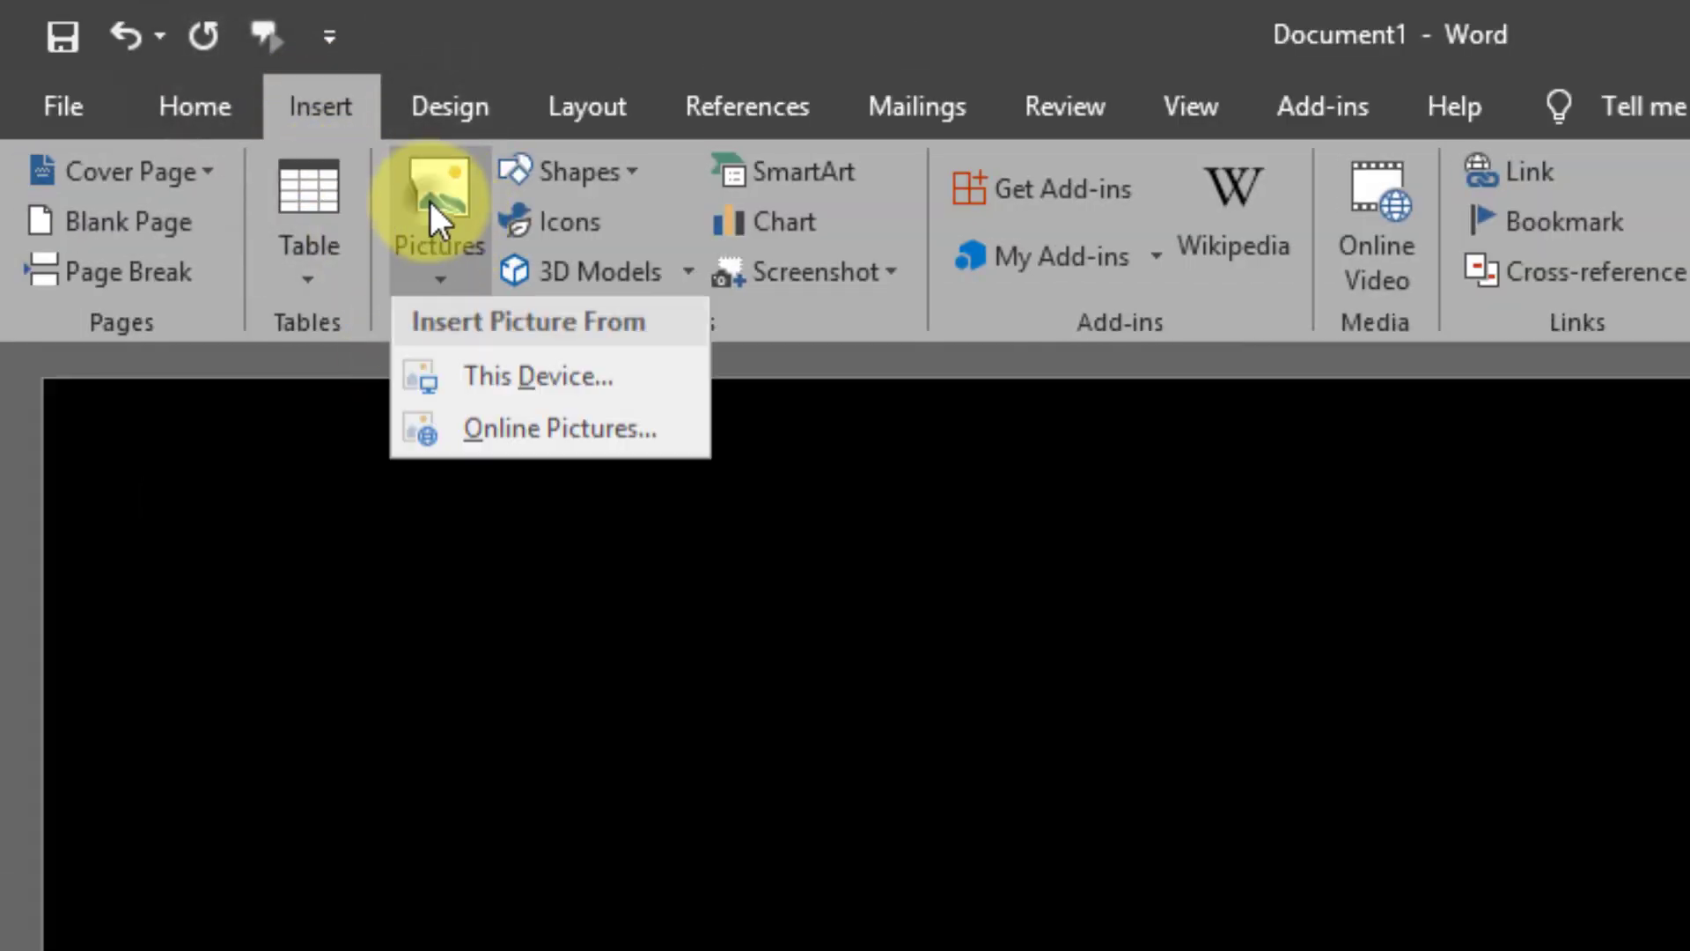
{"action": "left_click", "coordinate": [567, 388]}
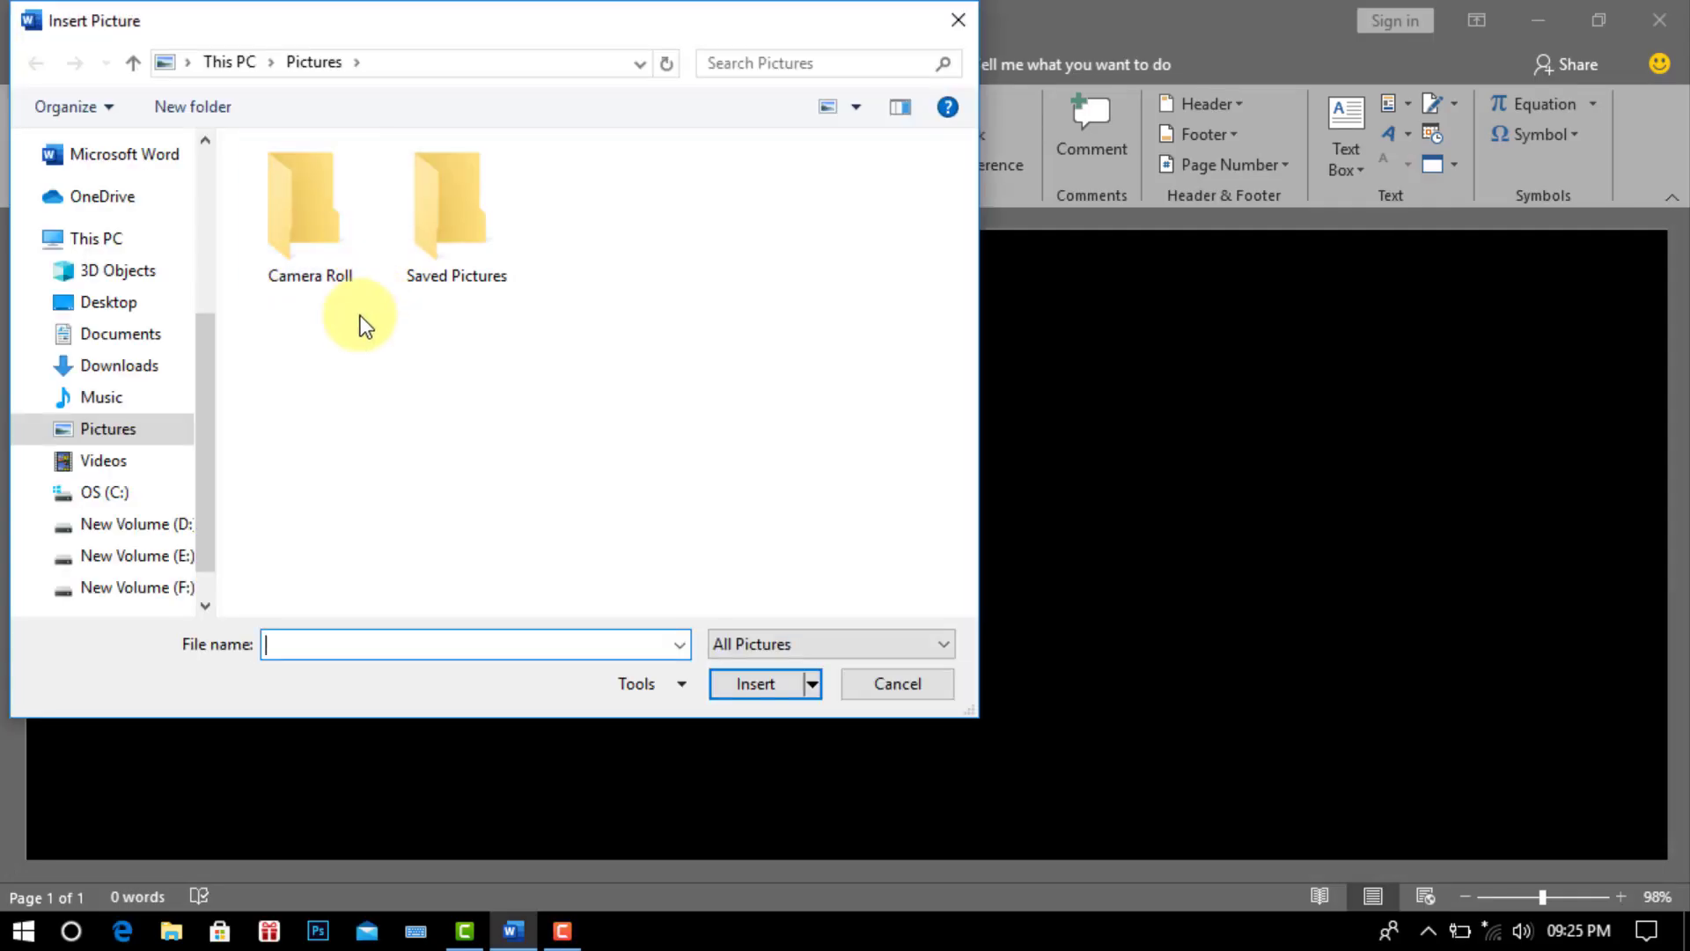
{"action": "left_click", "coordinate": [130, 304]}
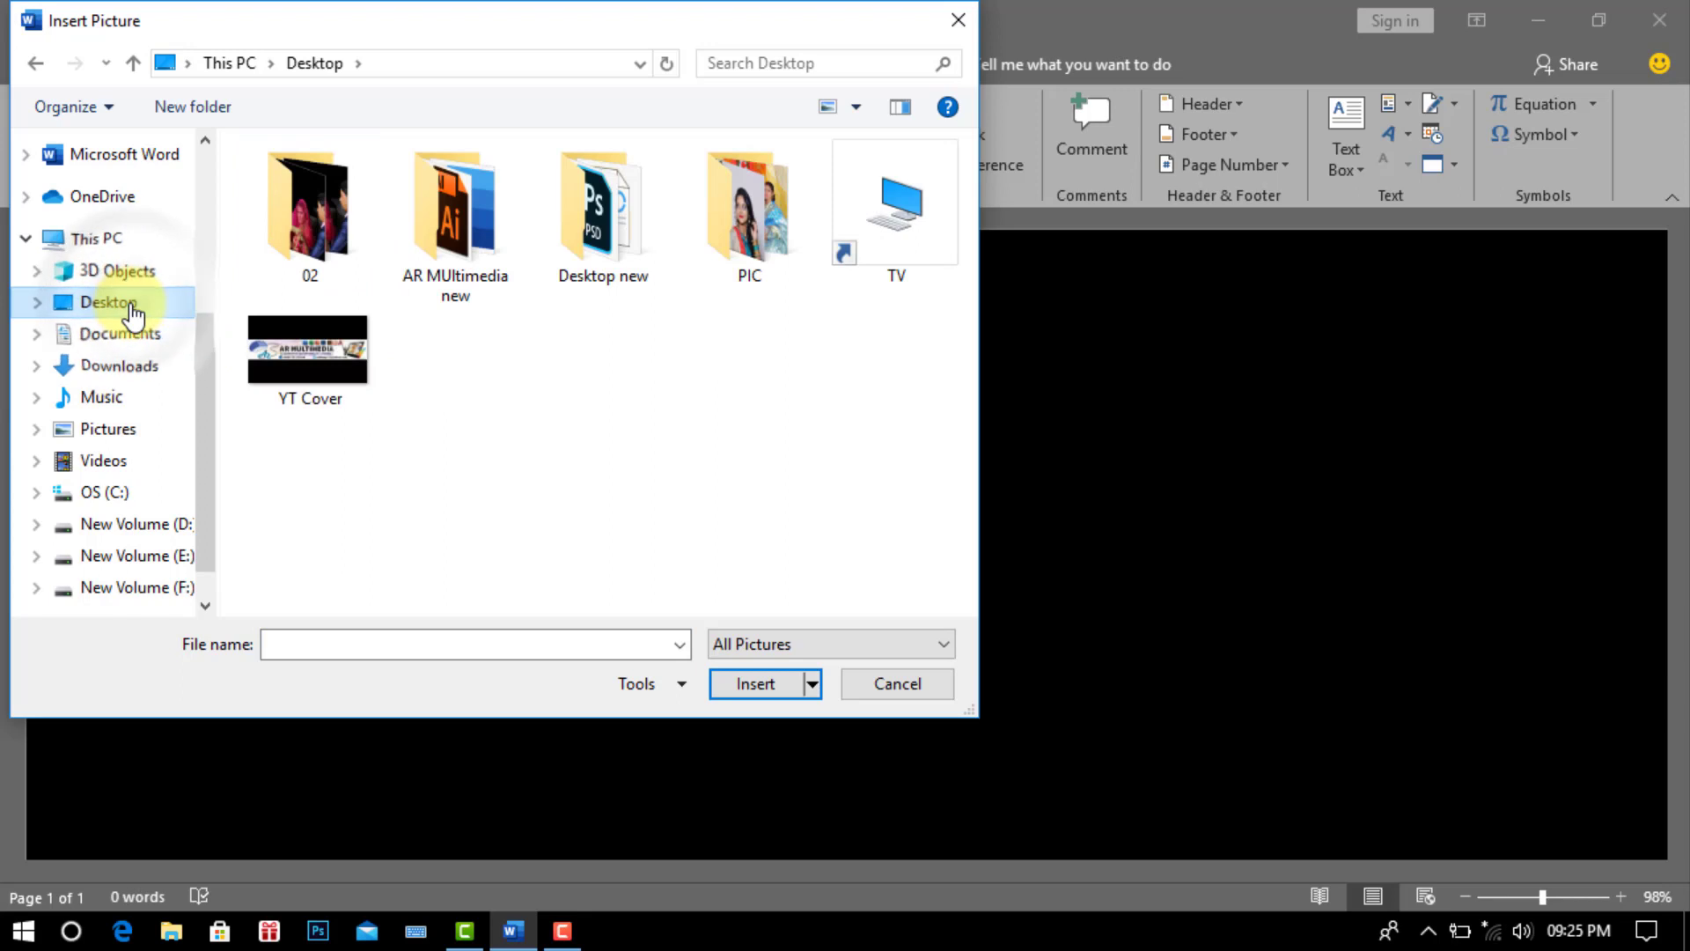
{"action": "double_click", "coordinate": [754, 217]}
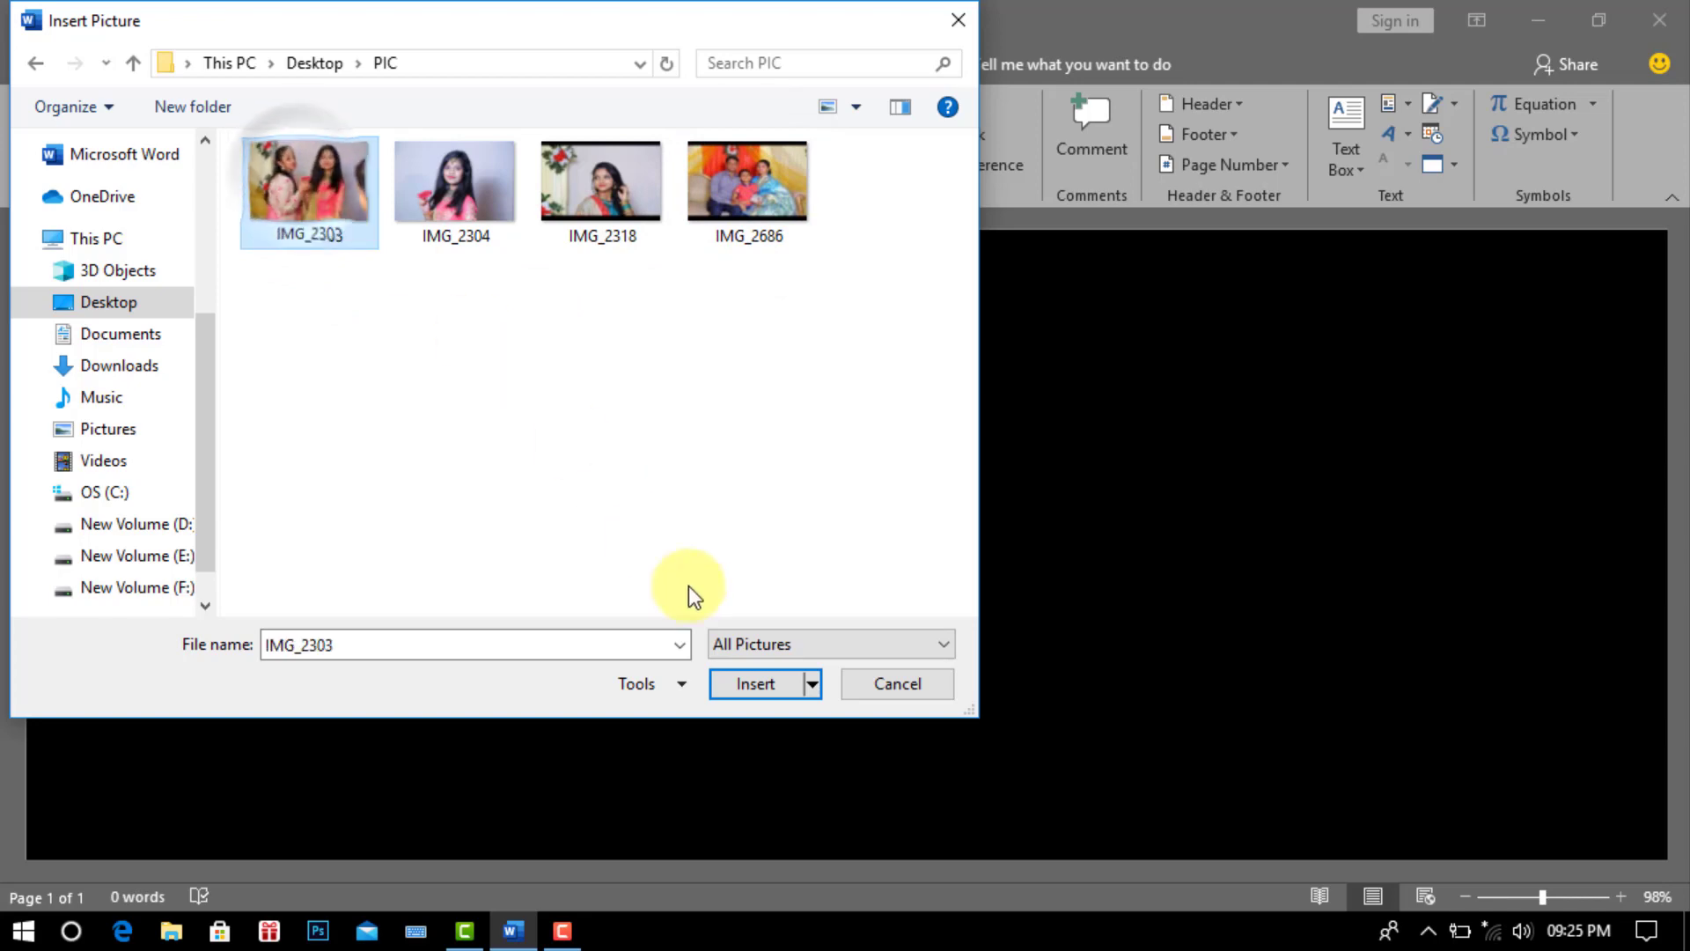
{"action": "left_click", "coordinate": [758, 686]}
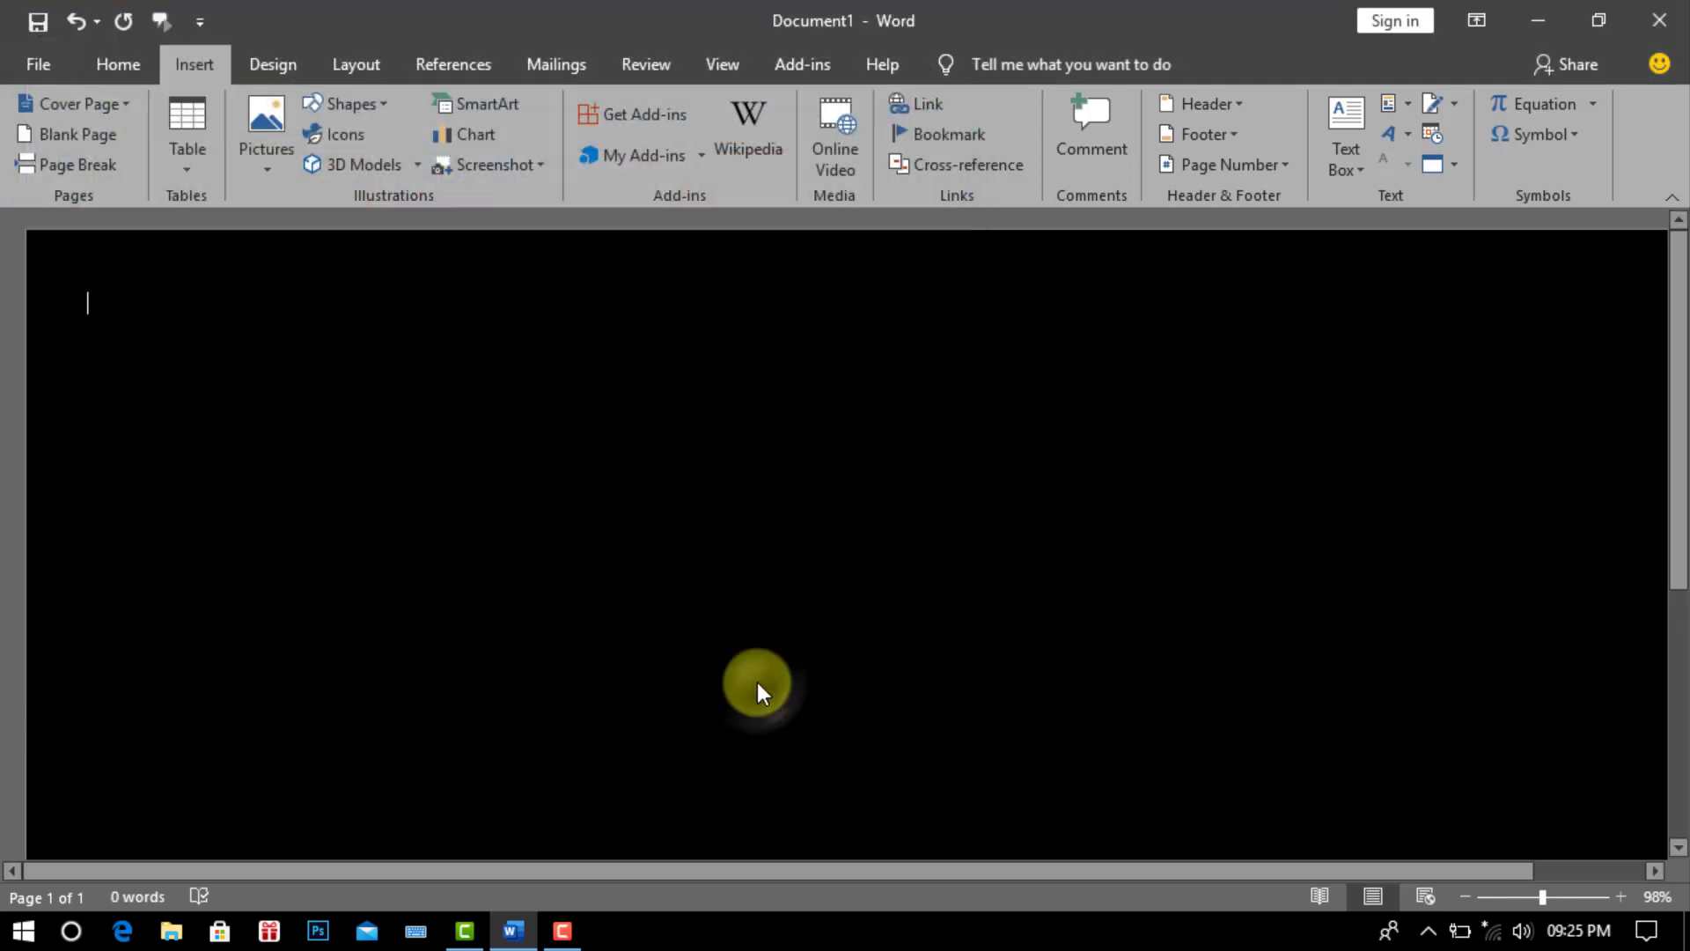
{"action": "left_click", "coordinate": [1509, 895]}
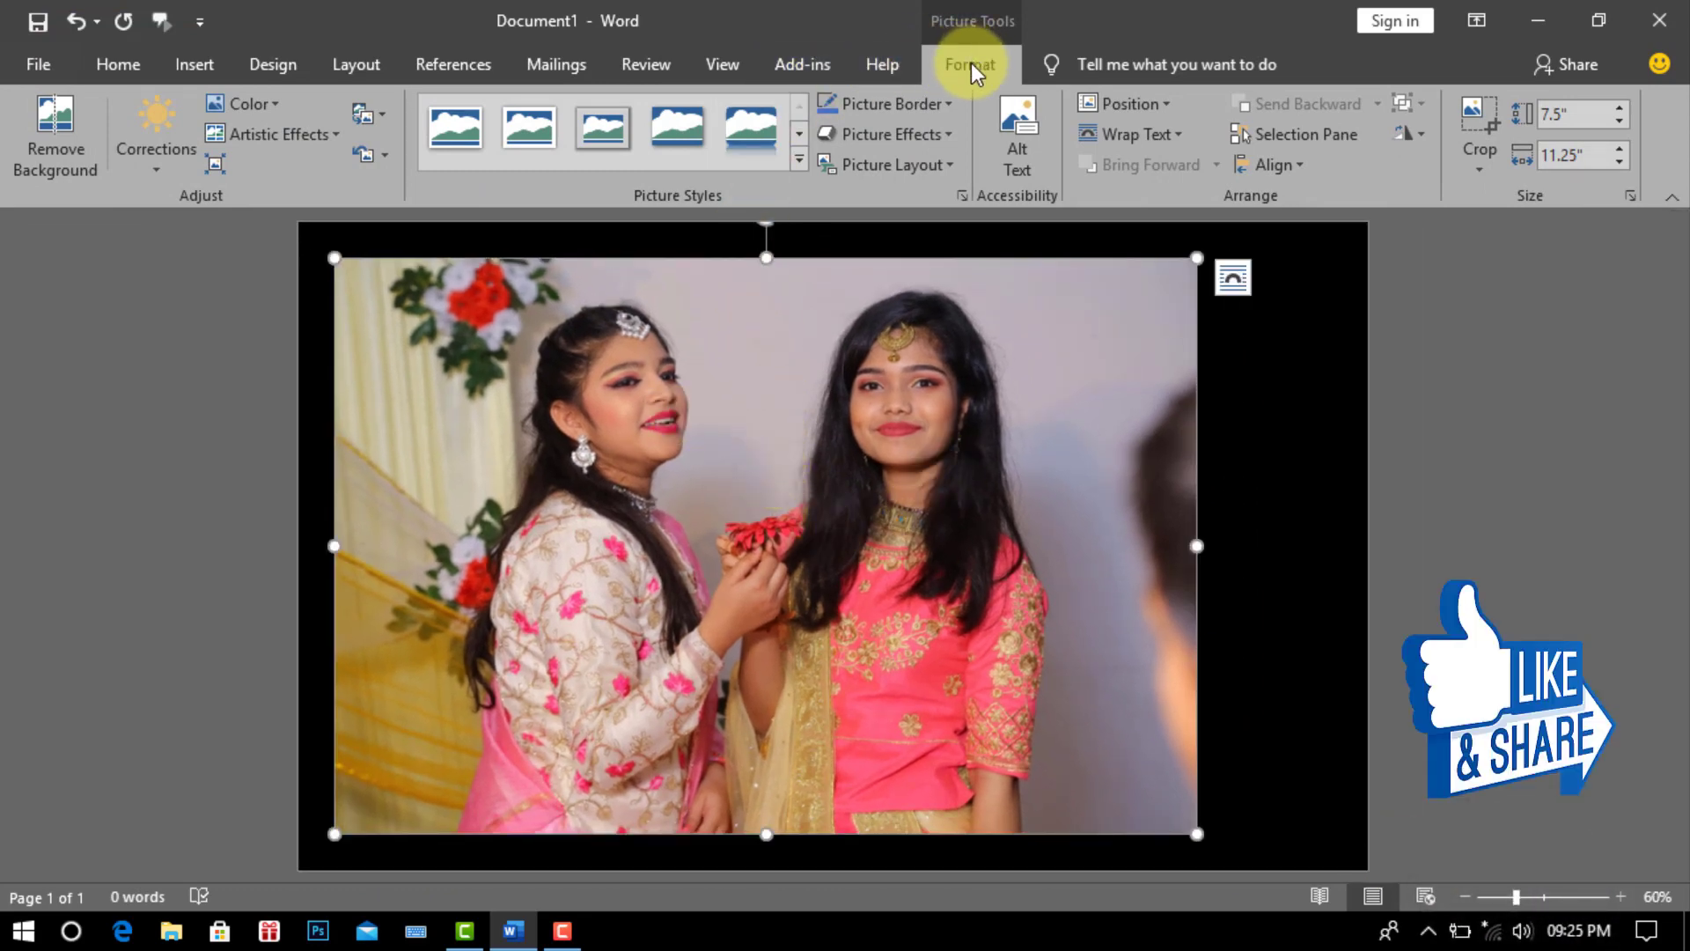
- Set the photo to In Front of Text, shrink it and move it to the page top
{"action": "left_click", "coordinate": [1118, 134]}
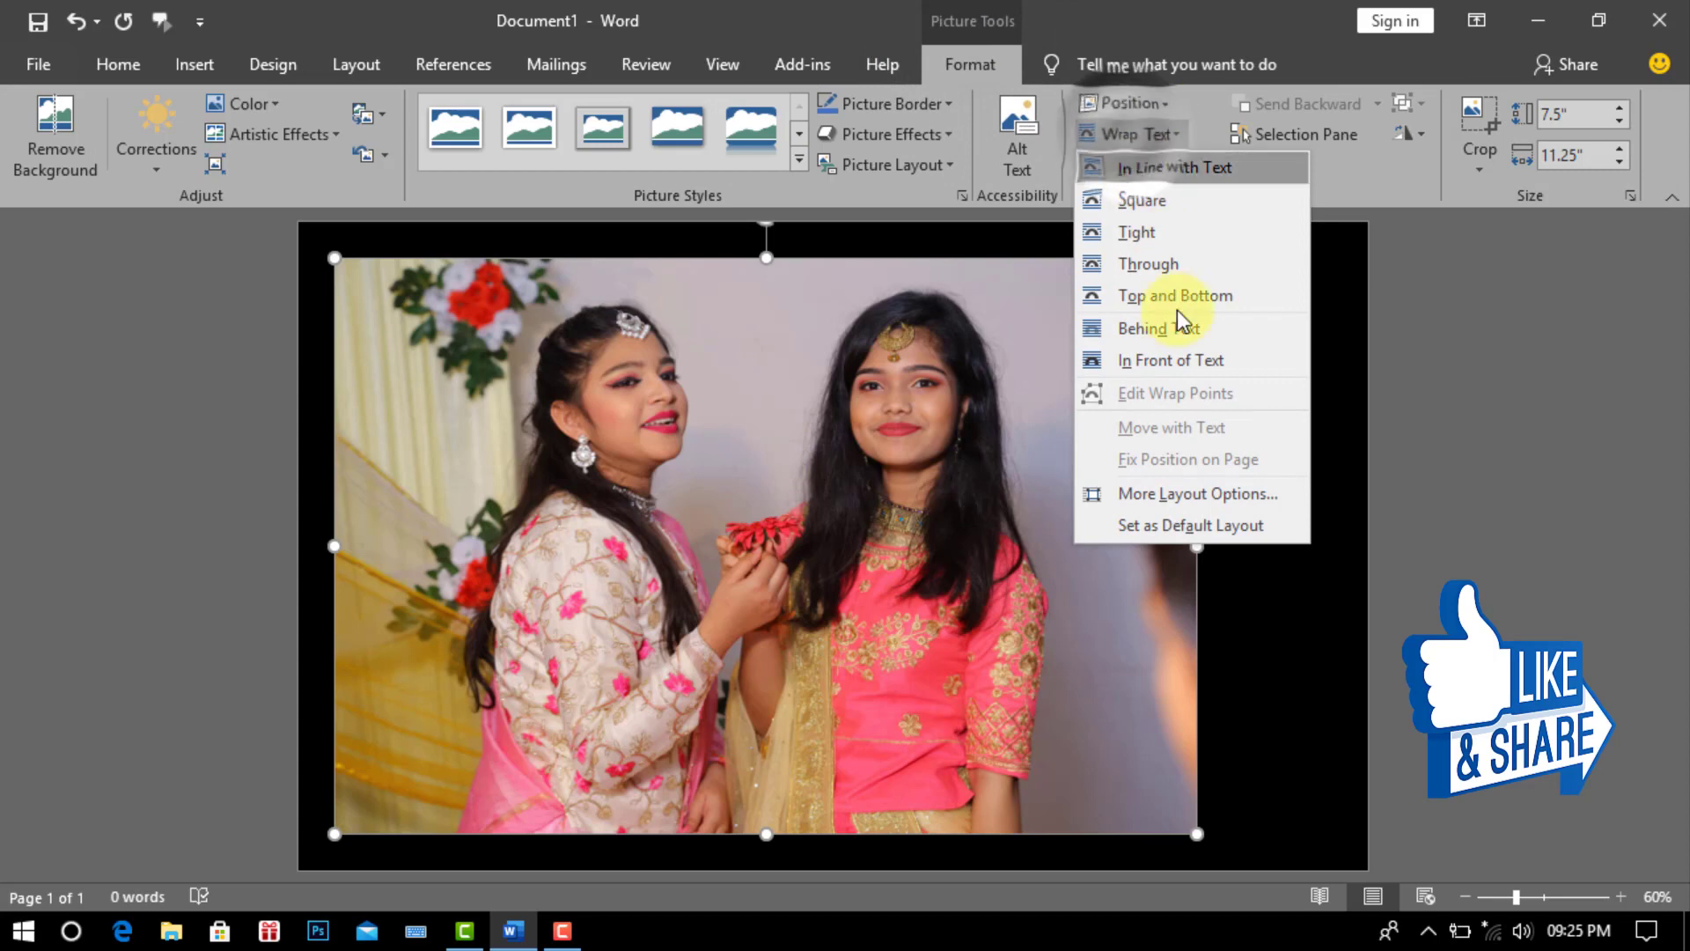
{"action": "left_click", "coordinate": [1169, 366]}
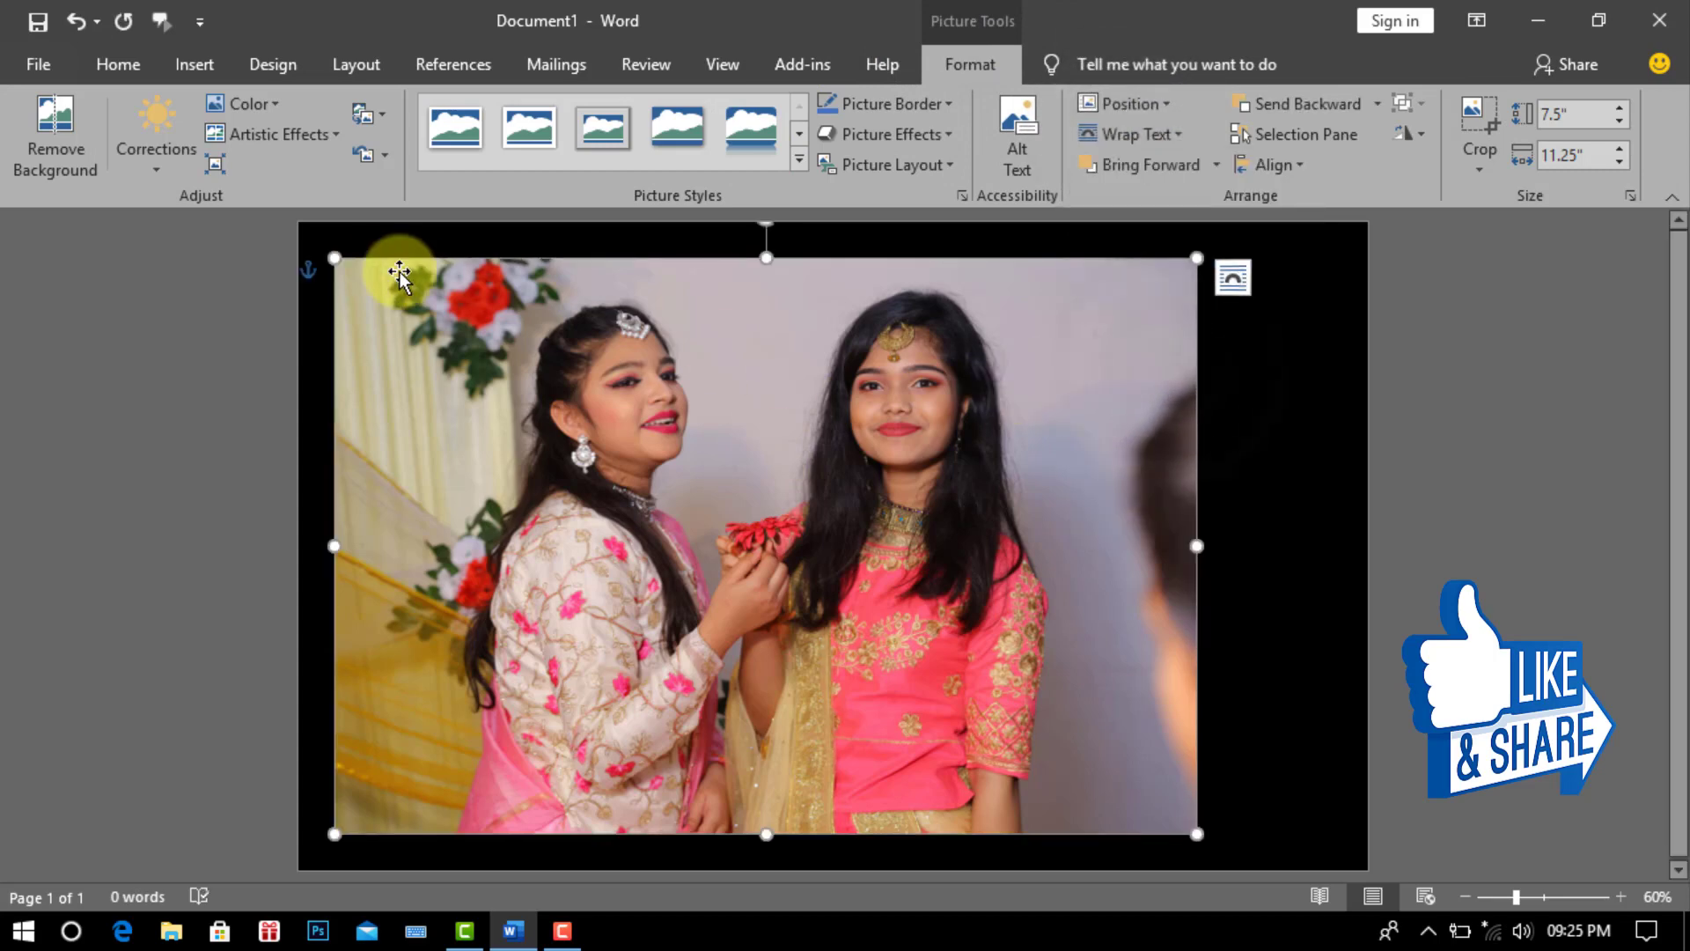
{"action": "left_click_drag", "start_coordinate": [339, 259], "coordinate": [847, 709]}
{"action": "left_click_drag", "start_coordinate": [1017, 726], "coordinate": [1093, 376]}
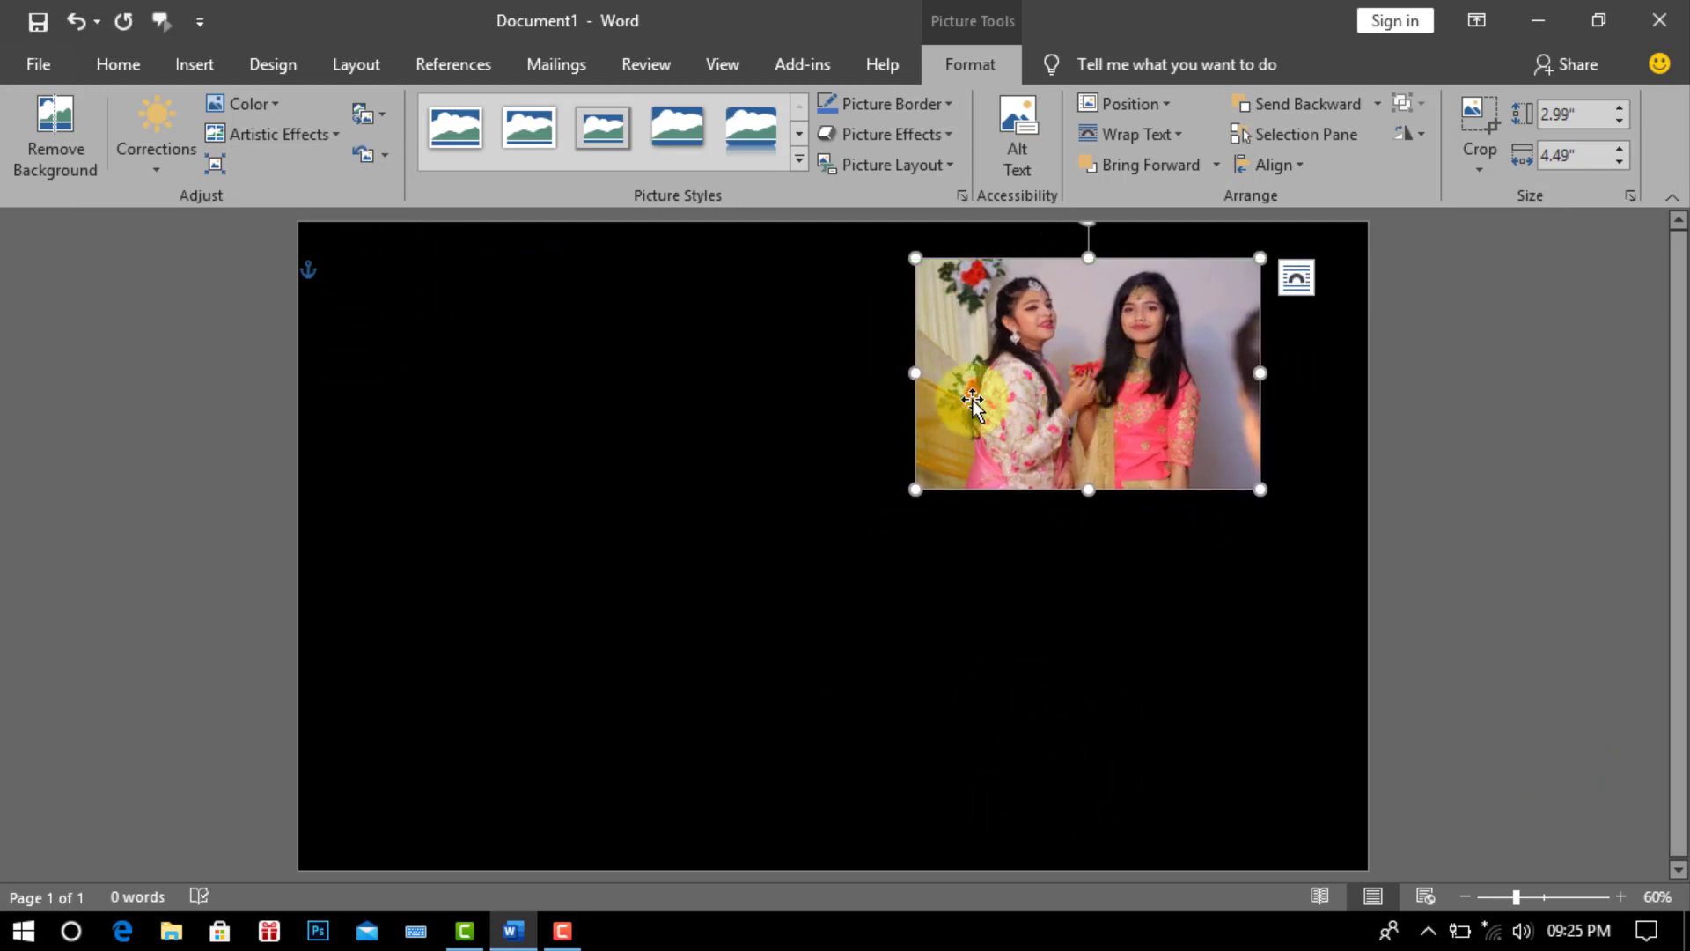
- Apply the Rotated, White picture style, move it upper-left and enlarge slightly
{"action": "left_click", "coordinate": [801, 164]}
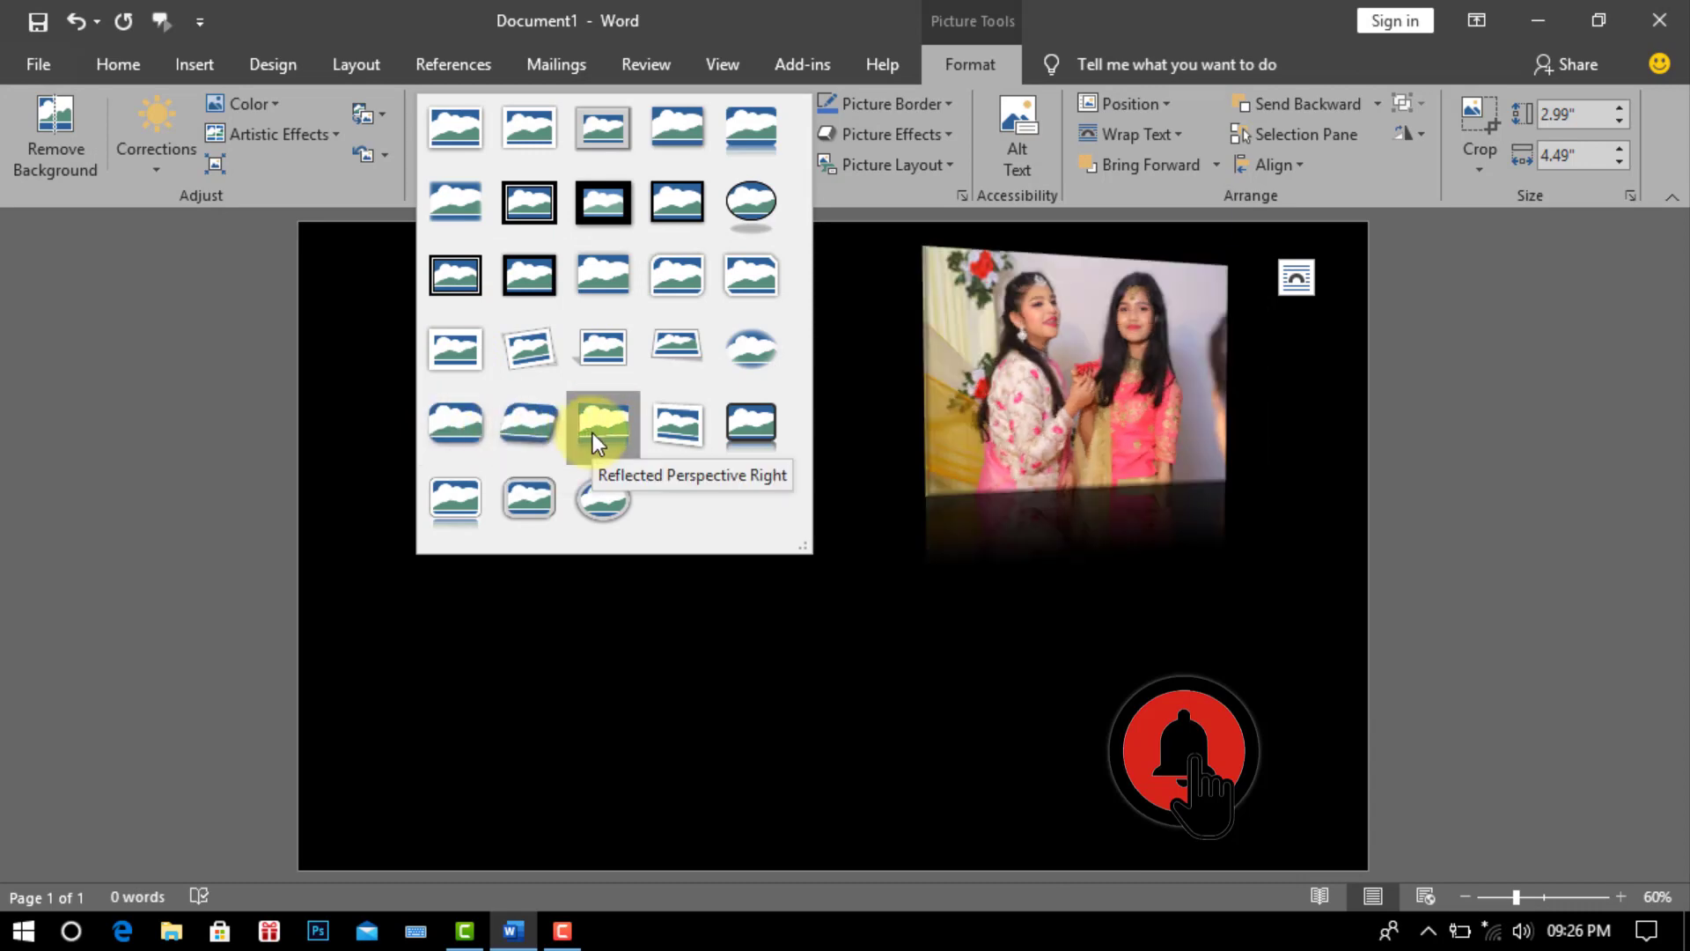
{"action": "left_click", "coordinate": [530, 350]}
{"action": "left_click_drag", "start_coordinate": [965, 377], "coordinate": [415, 383]}
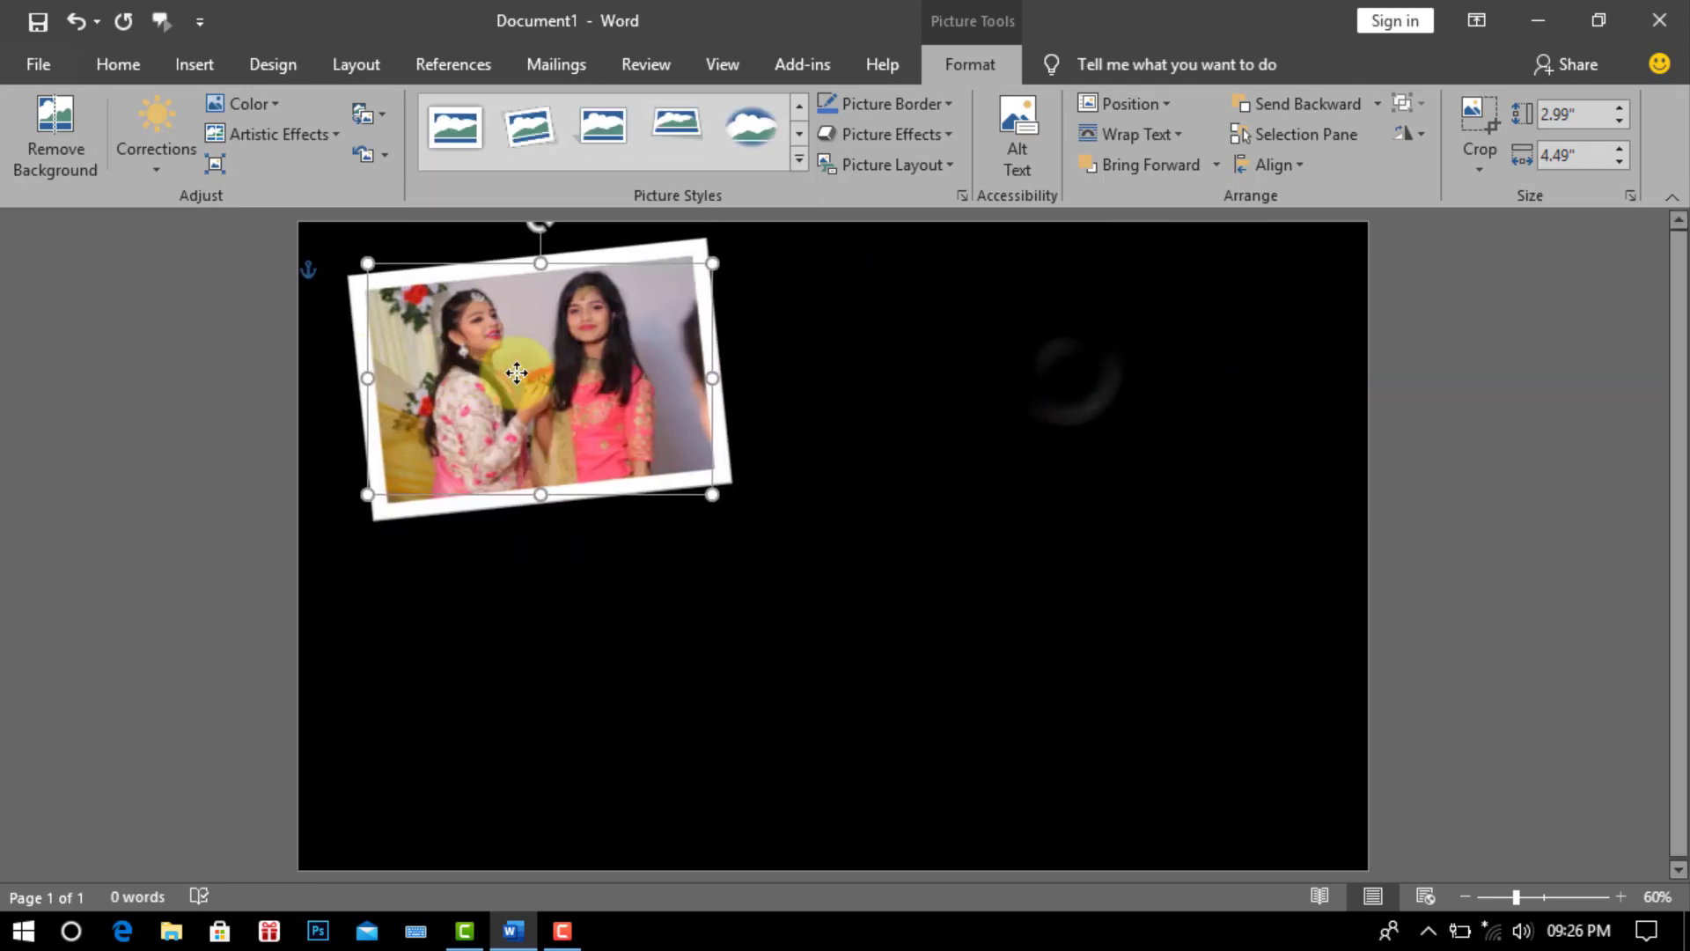
{"action": "left_click_drag", "start_coordinate": [728, 503], "coordinate": [756, 523]}
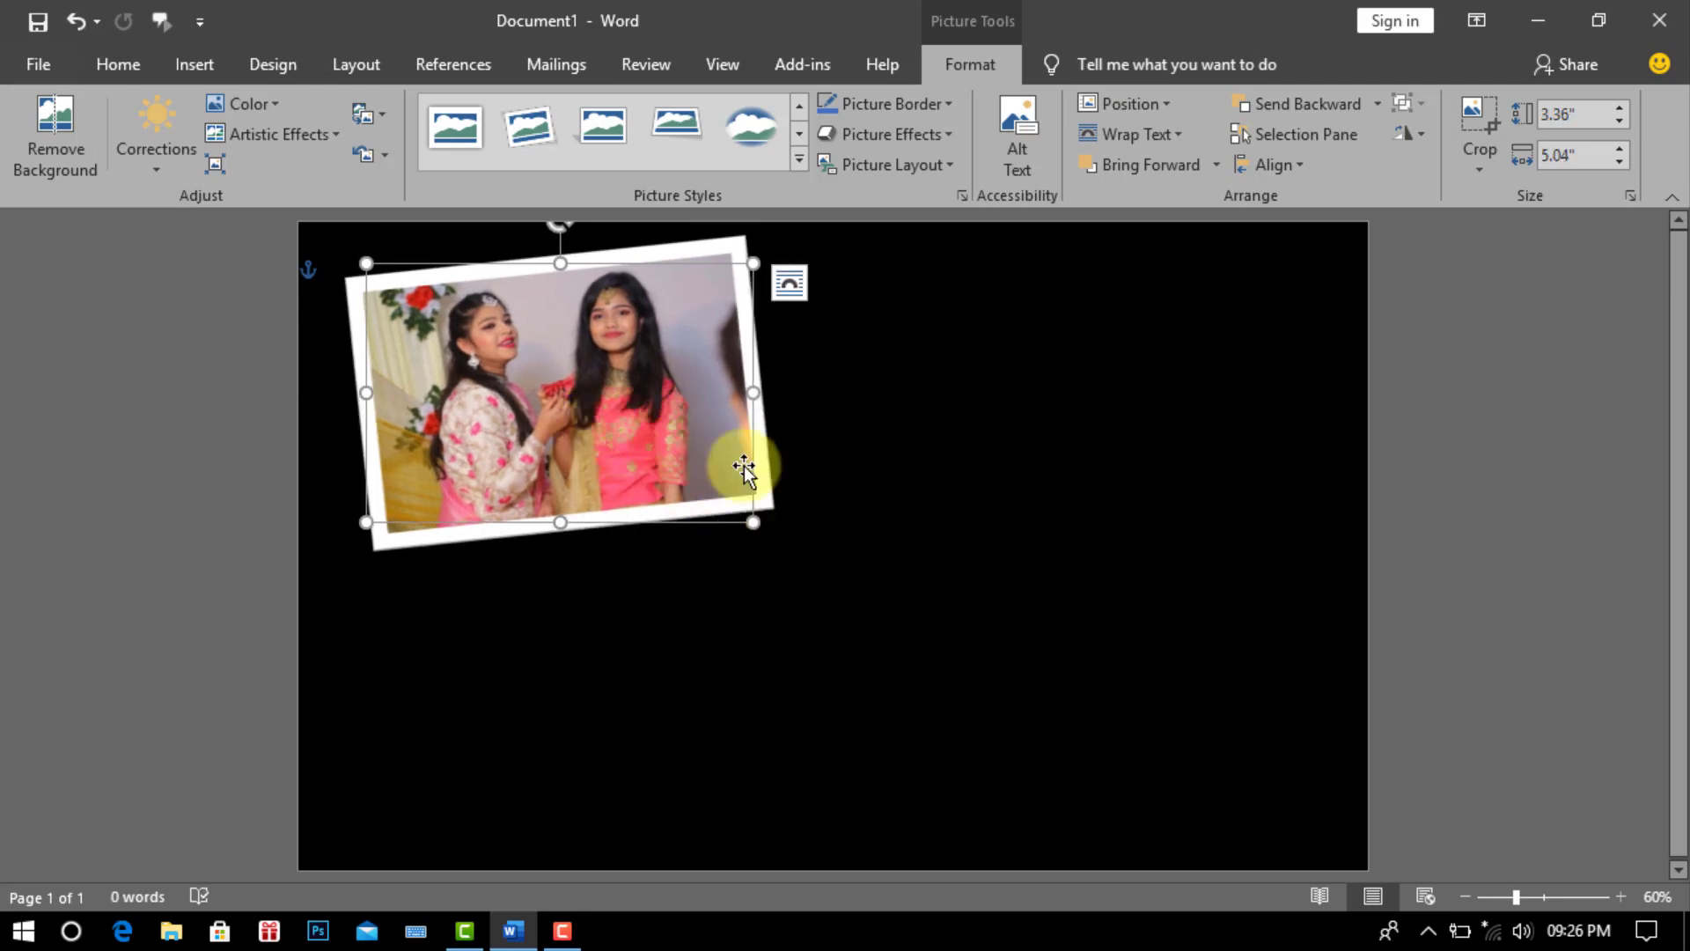
{"action": "left_click", "coordinate": [940, 489]}
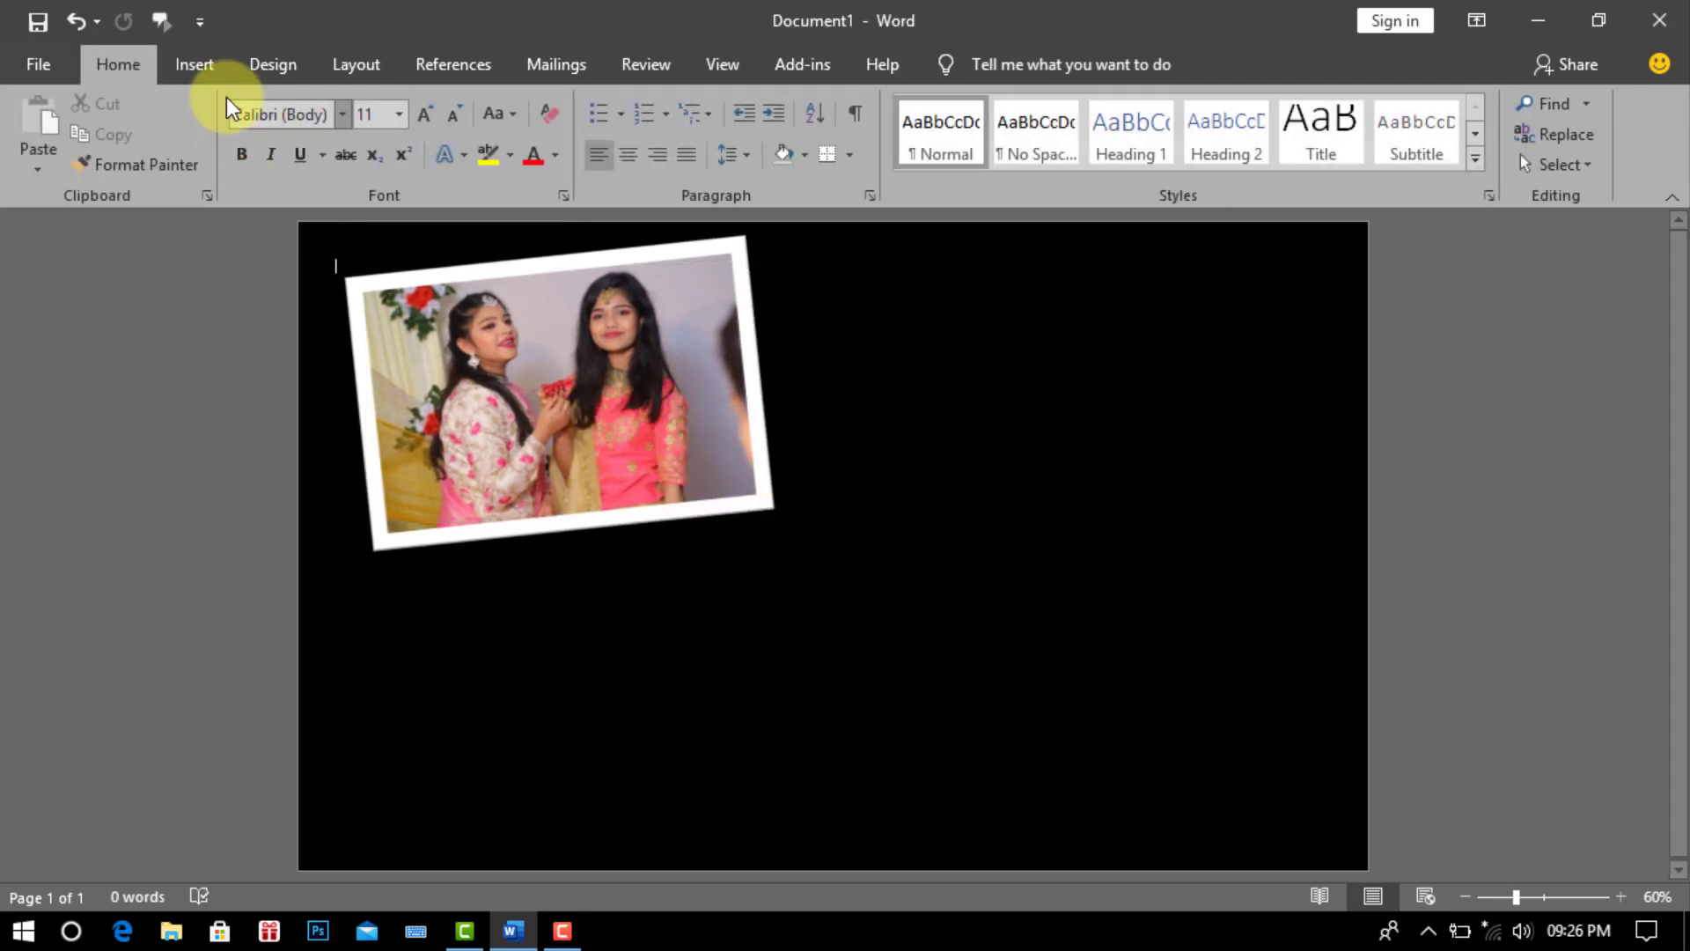
- Insert the IMG_2318 photo from this device
{"action": "left_click", "coordinate": [192, 66]}
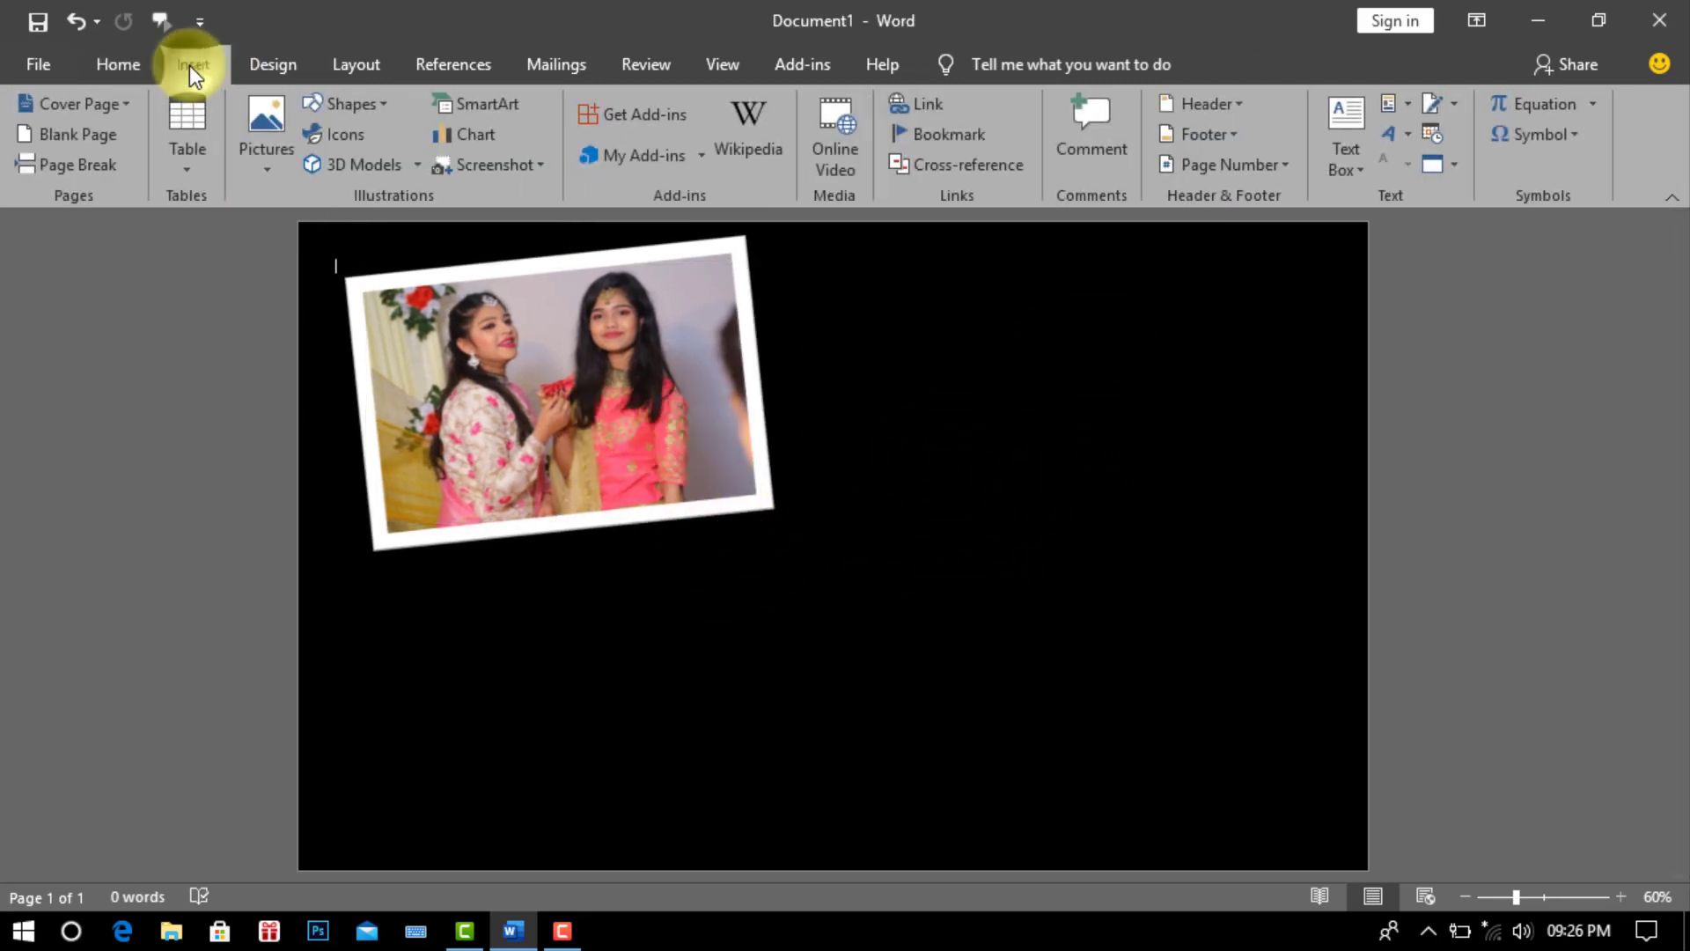
{"action": "left_click", "coordinate": [257, 143]}
{"action": "left_click", "coordinate": [334, 236]}
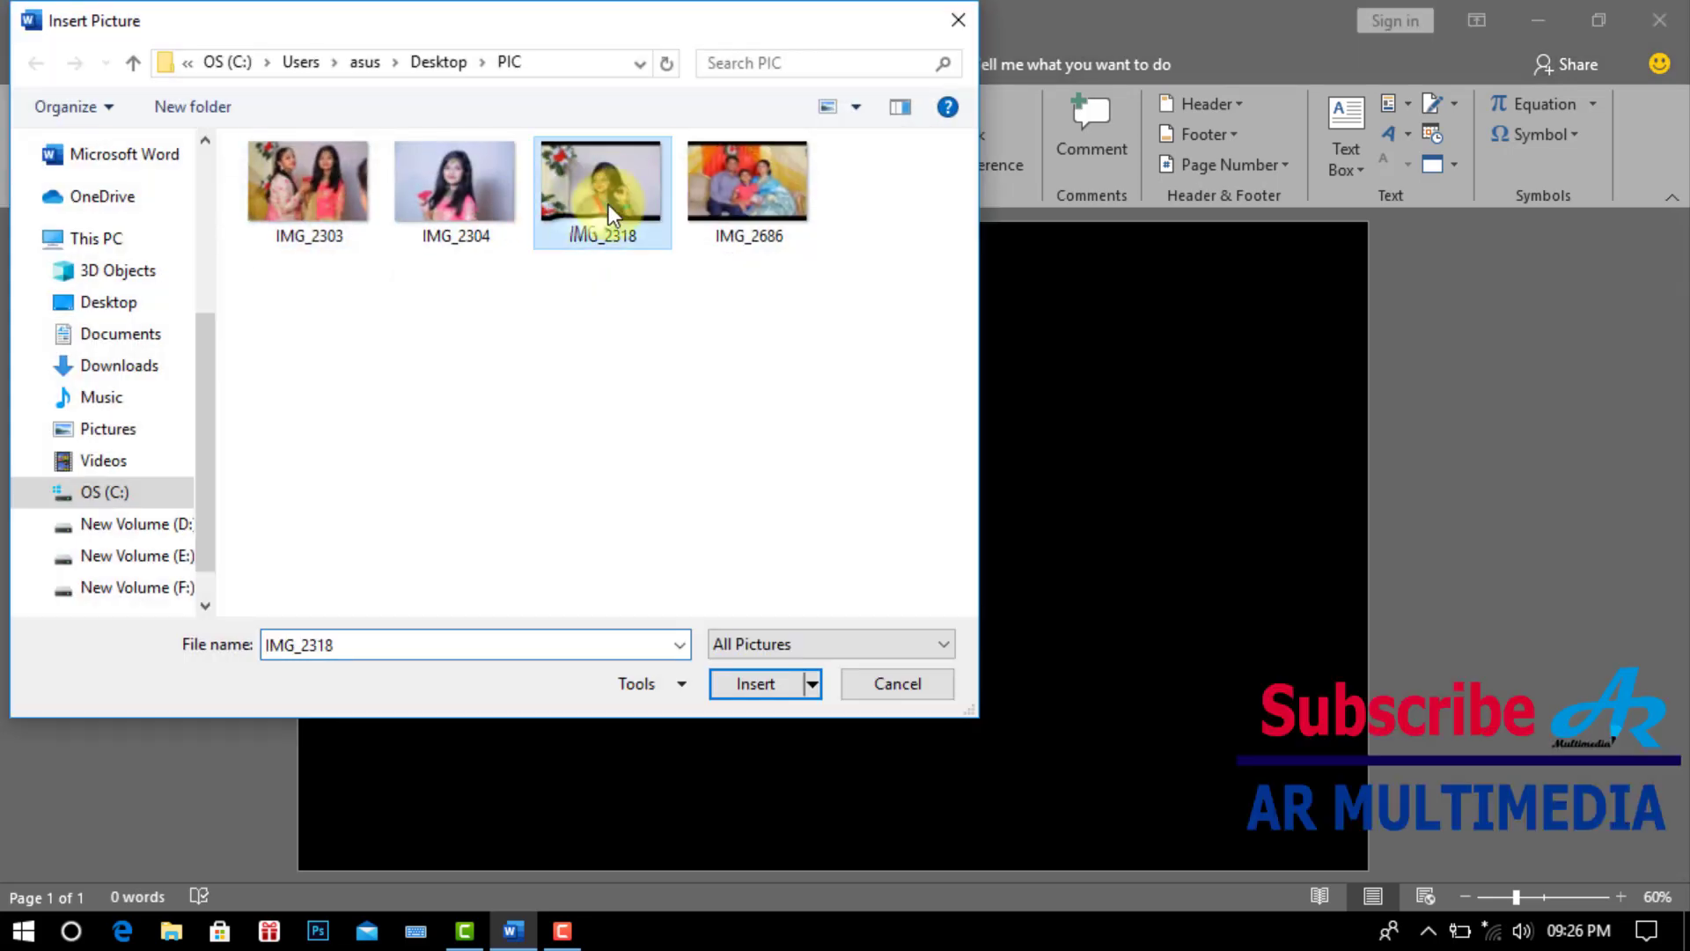
{"action": "left_click", "coordinate": [755, 685]}
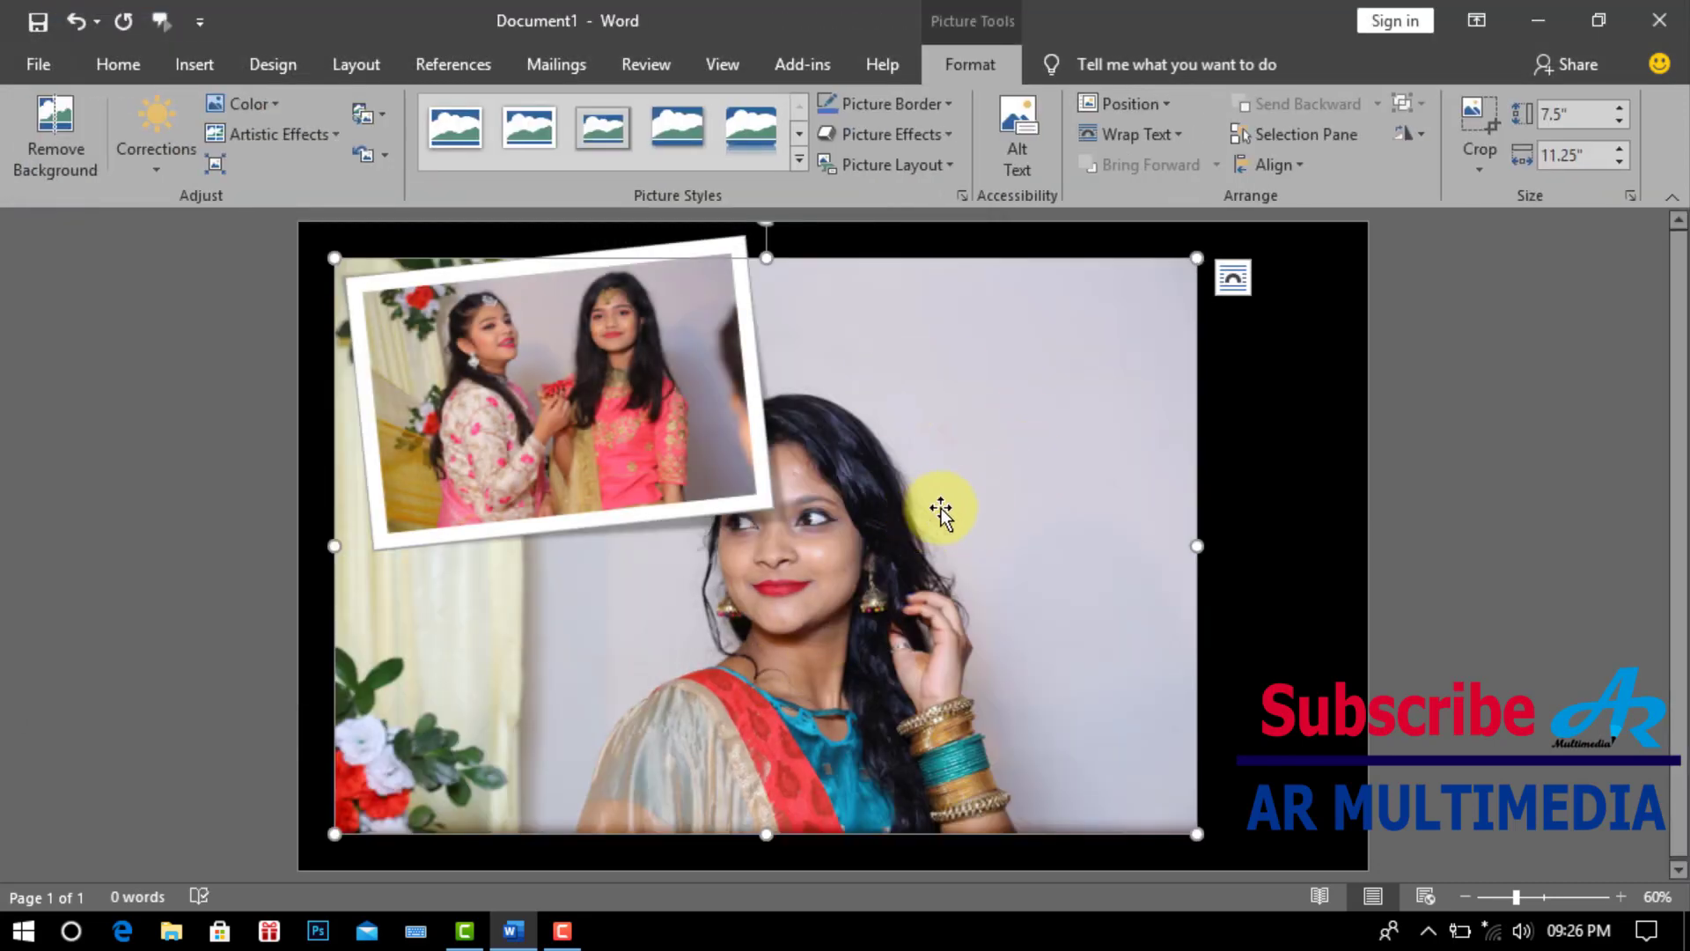
- Float the new photo in front of text, shrink it and place it top right
{"action": "left_click", "coordinate": [1121, 132]}
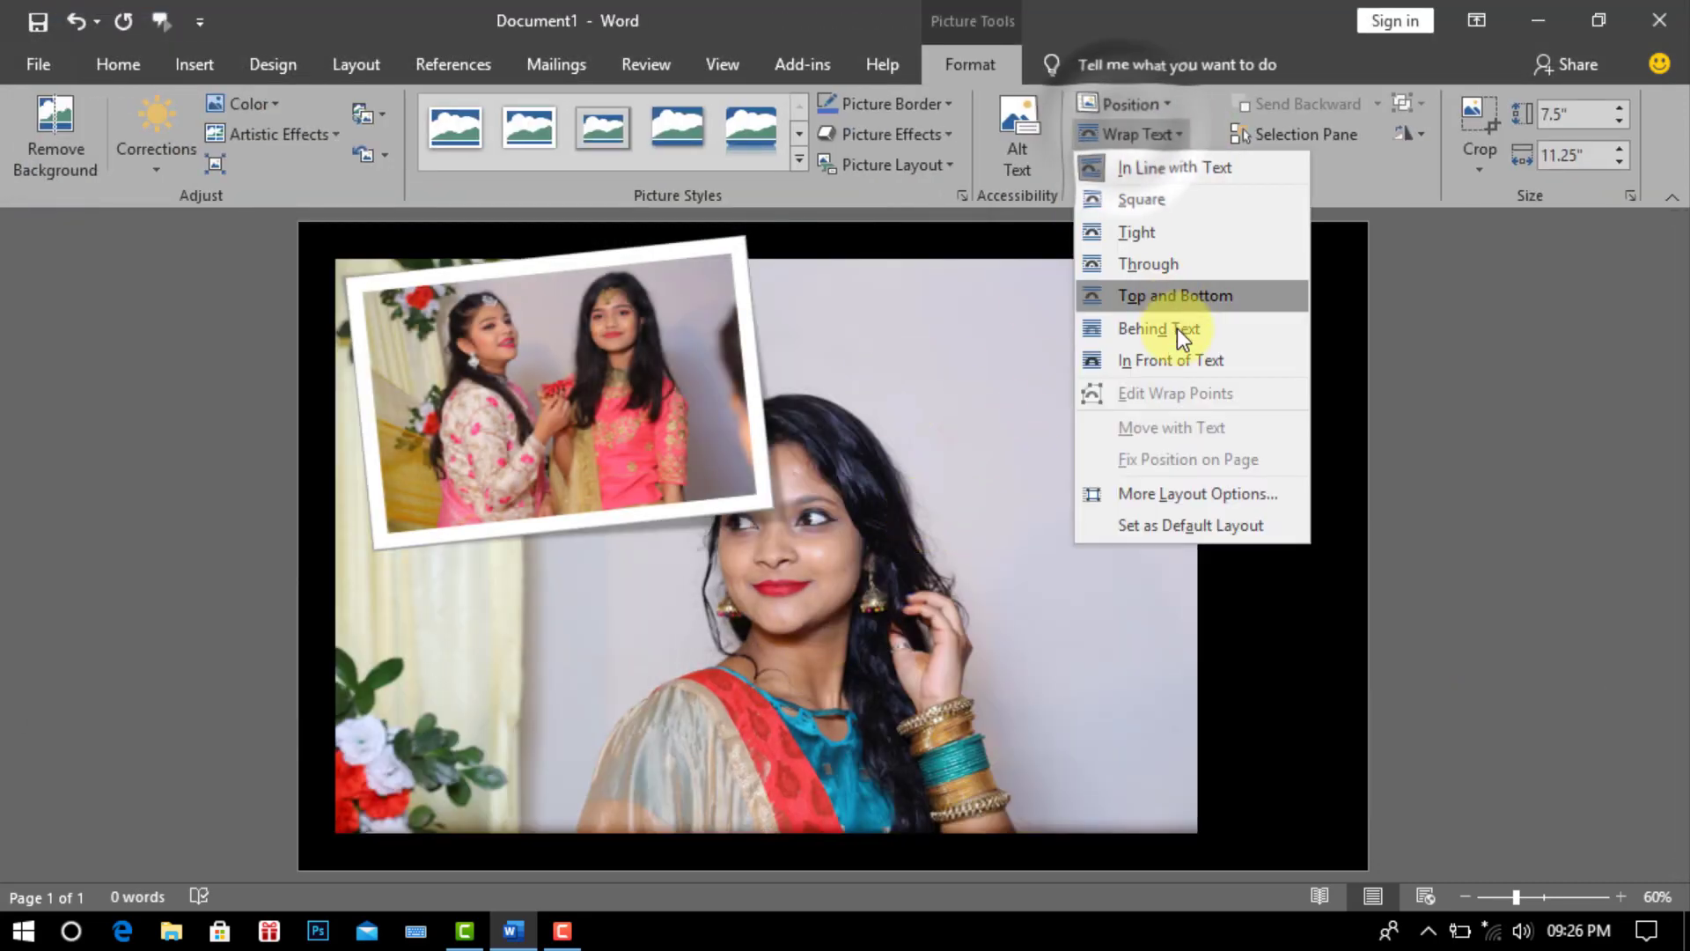
{"action": "left_click", "coordinate": [1148, 361]}
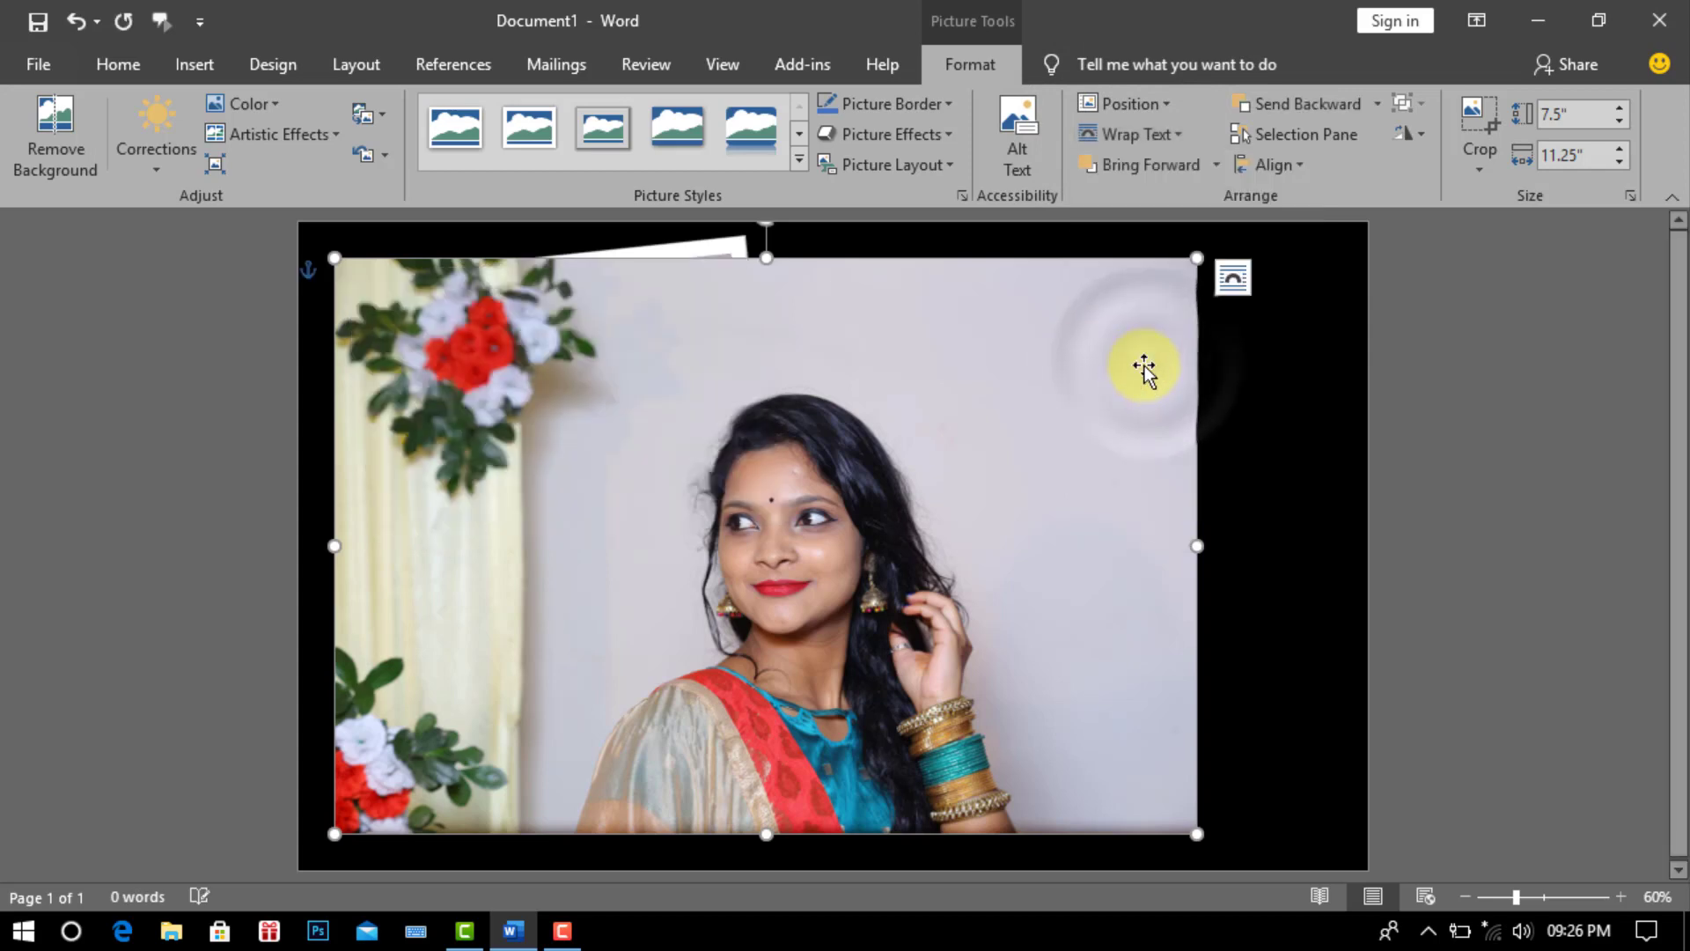
{"action": "left_click_drag", "start_coordinate": [335, 258], "coordinate": [799, 683]}
{"action": "left_click_drag", "start_coordinate": [965, 748], "coordinate": [1065, 438]}
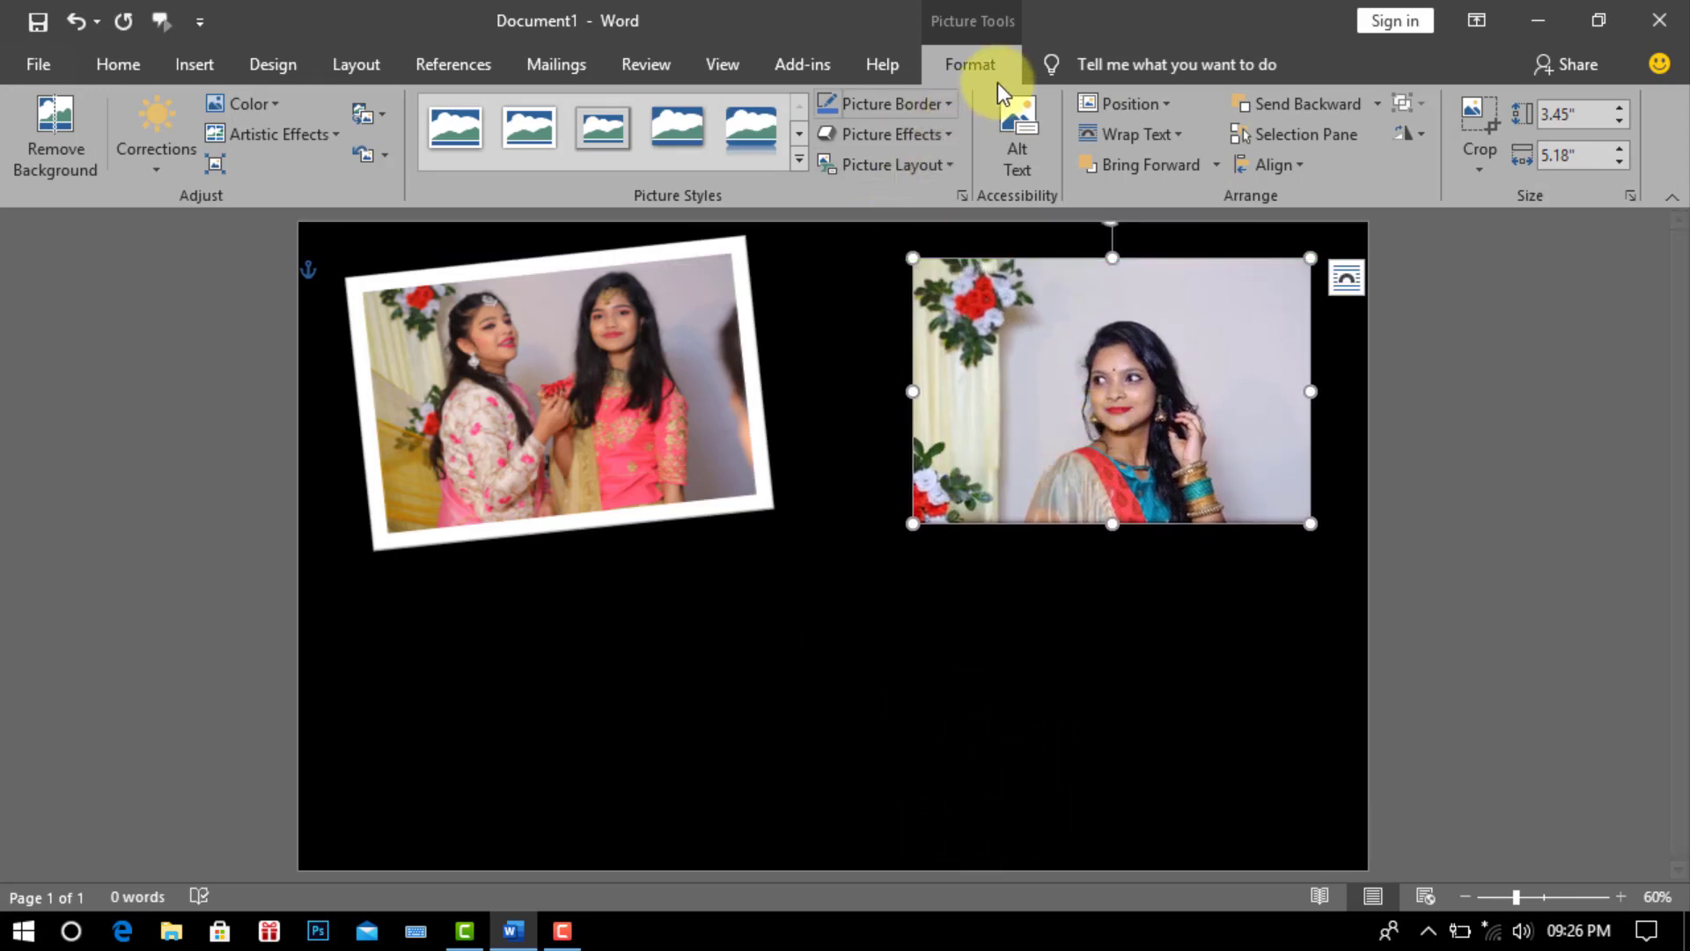
- Apply Metal Rounded Rectangle to the right photo and enlarge it slightly
{"action": "left_click", "coordinate": [797, 162]}
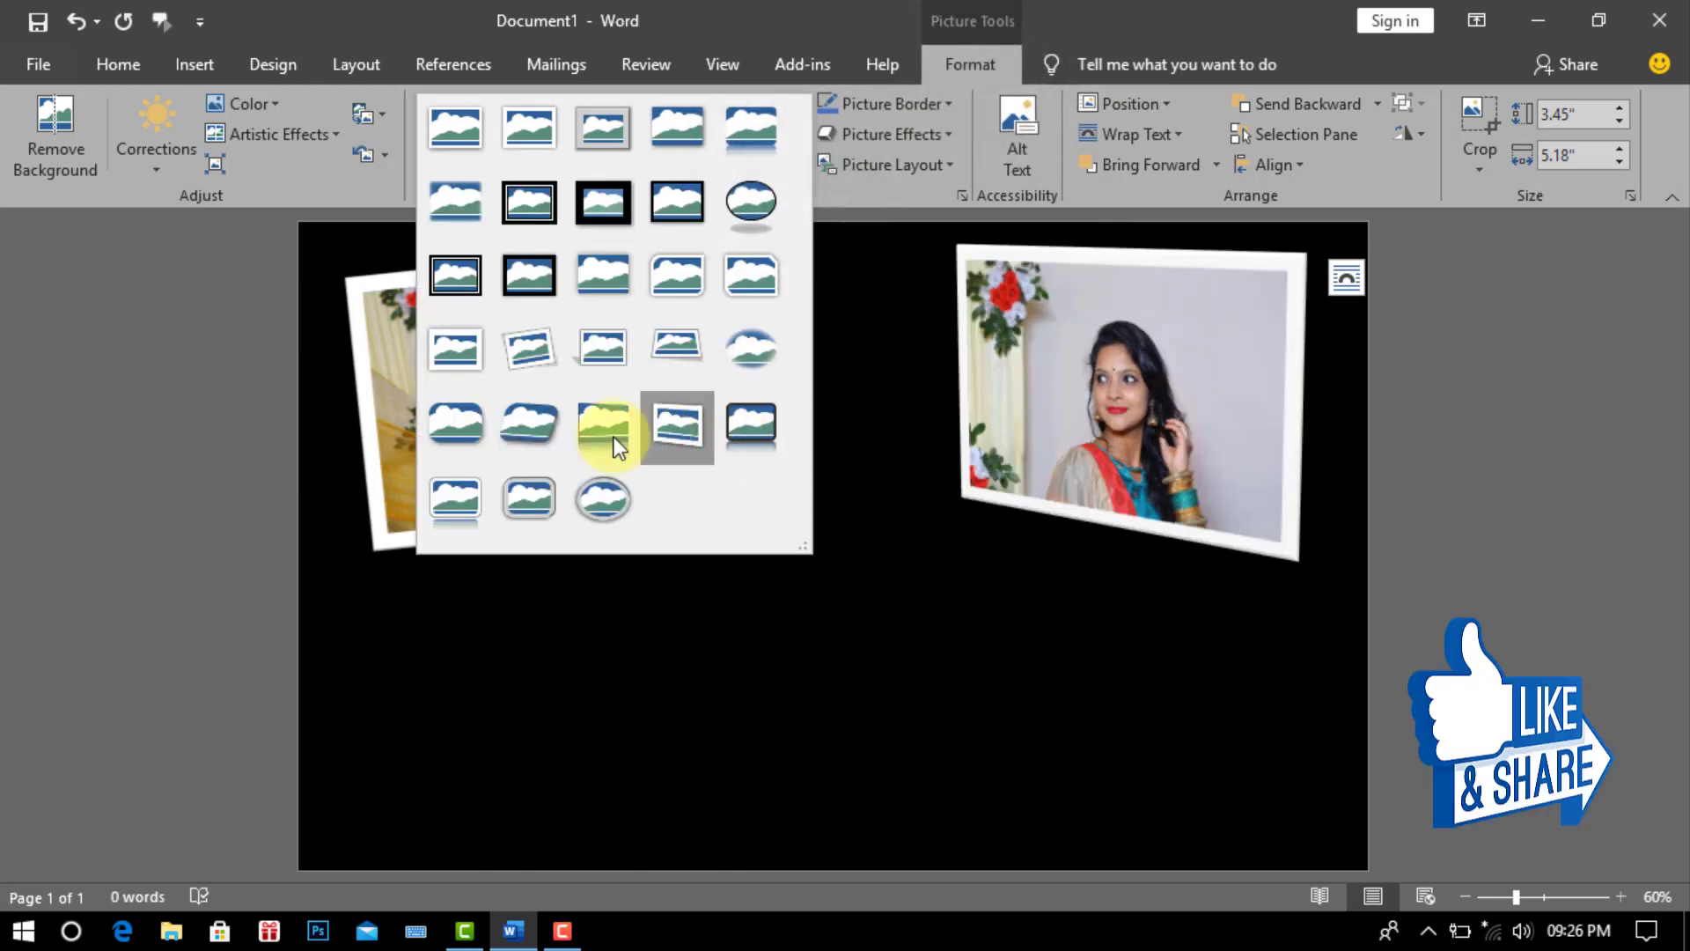
{"action": "left_click", "coordinate": [532, 500]}
{"action": "left_click_drag", "start_coordinate": [1095, 389], "coordinate": [1062, 384]}
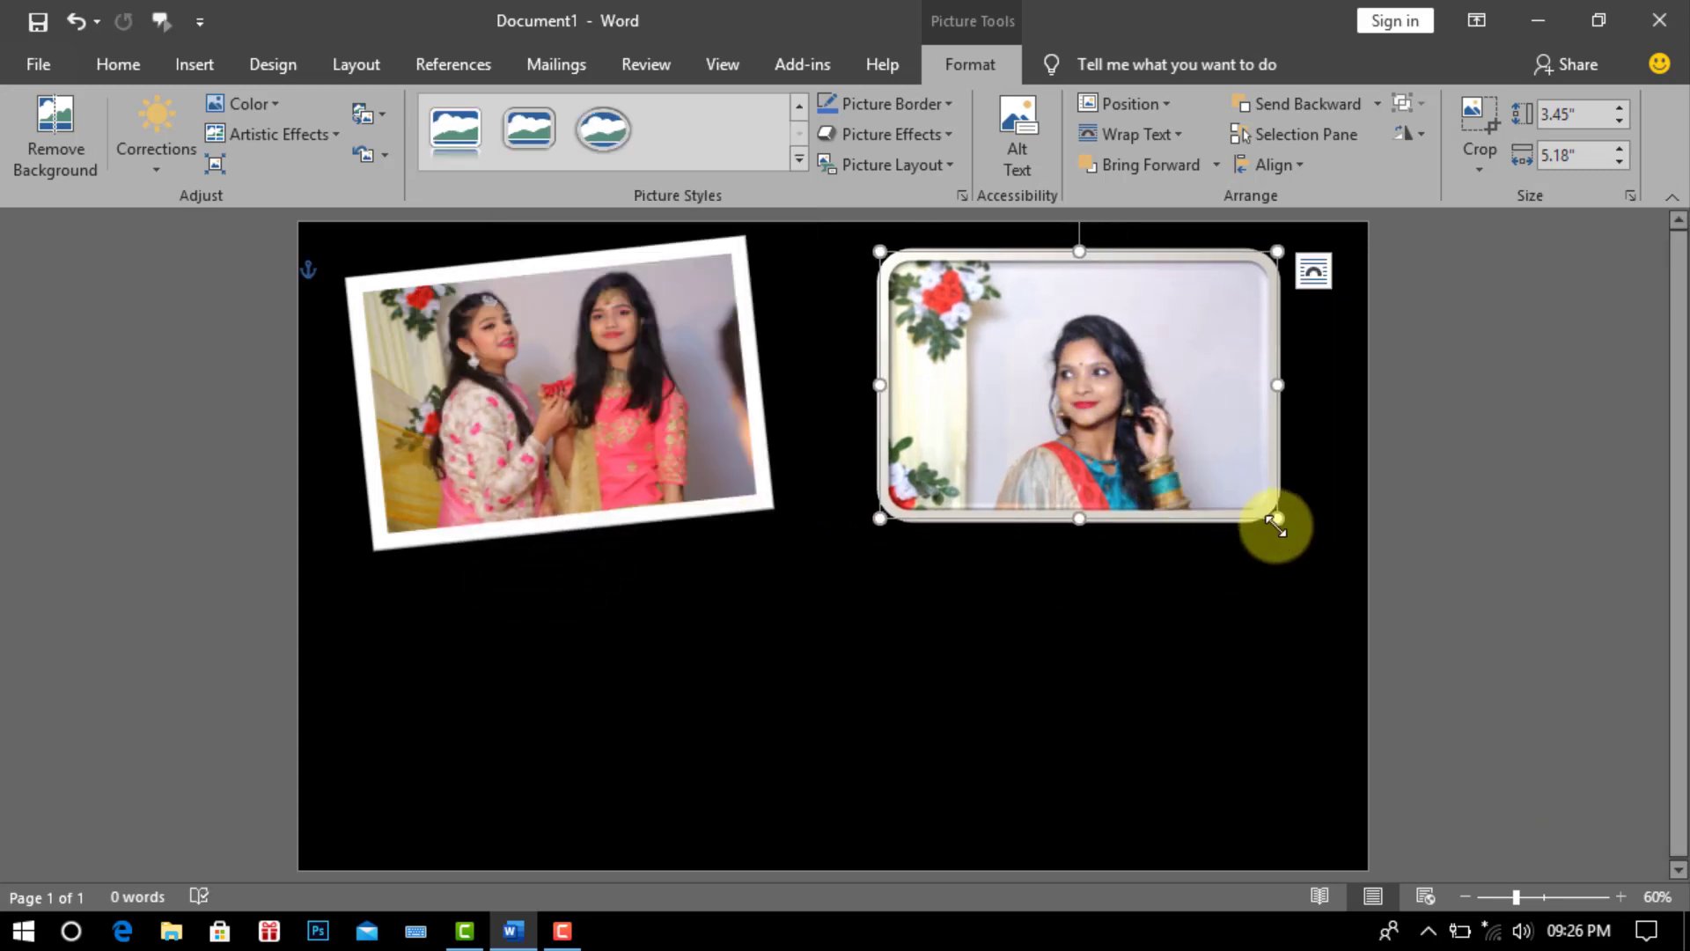
{"action": "left_click_drag", "start_coordinate": [1290, 528], "coordinate": [1301, 525]}
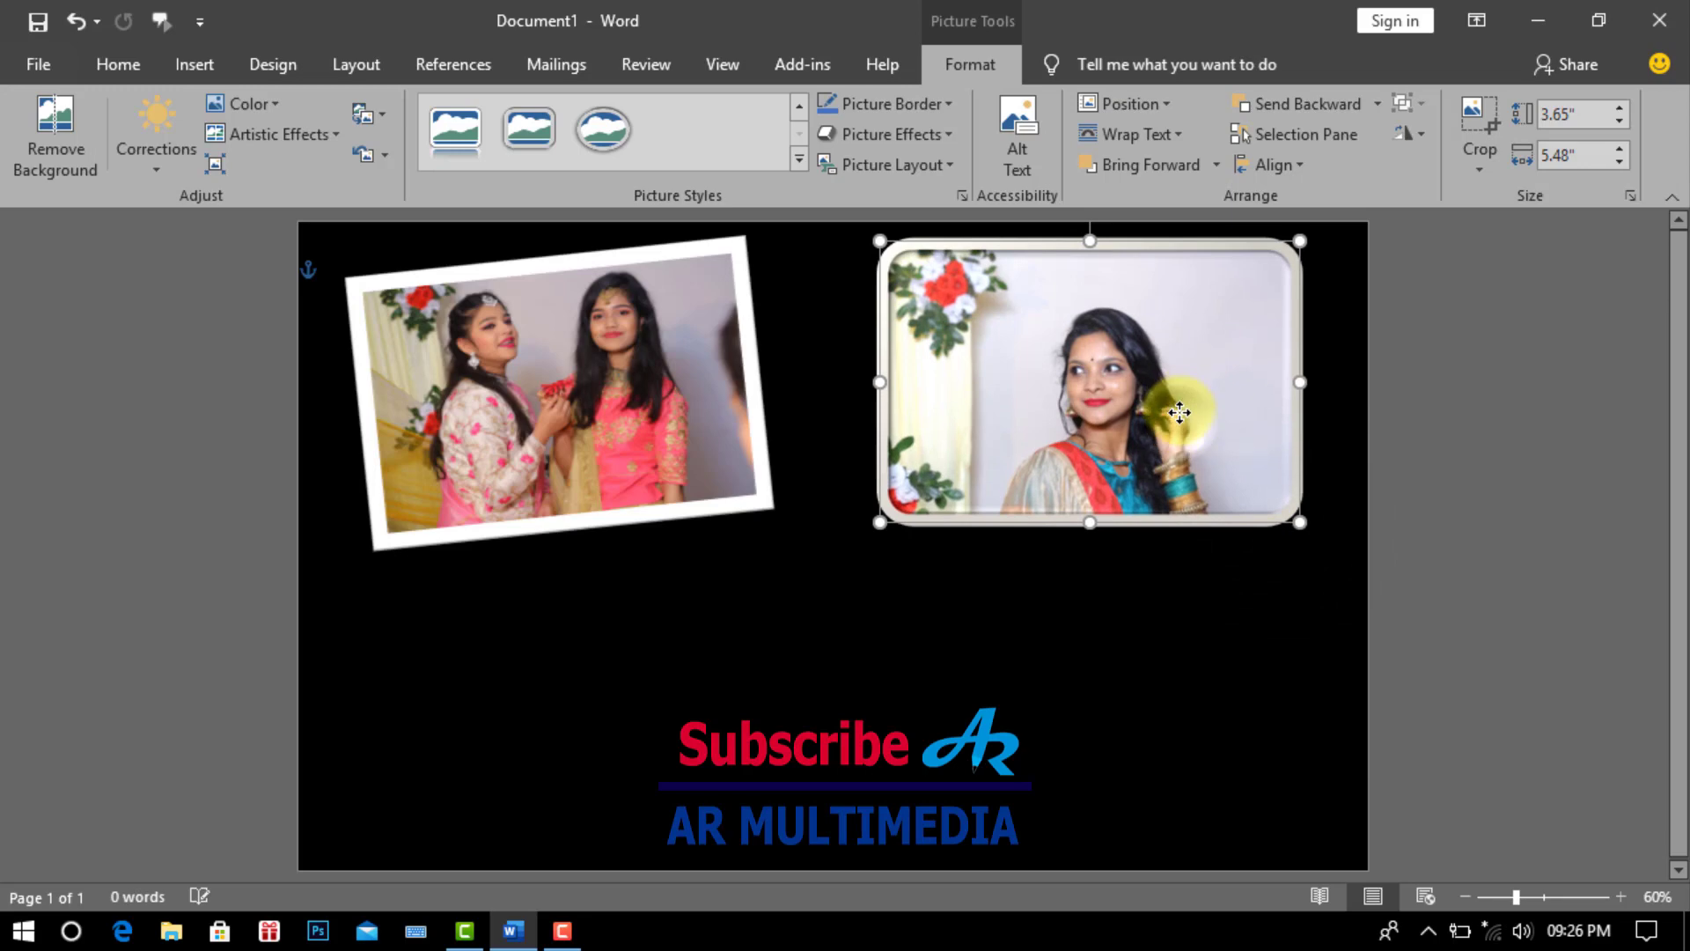
{"action": "left_click_drag", "start_coordinate": [1180, 412], "coordinate": [1175, 419]}
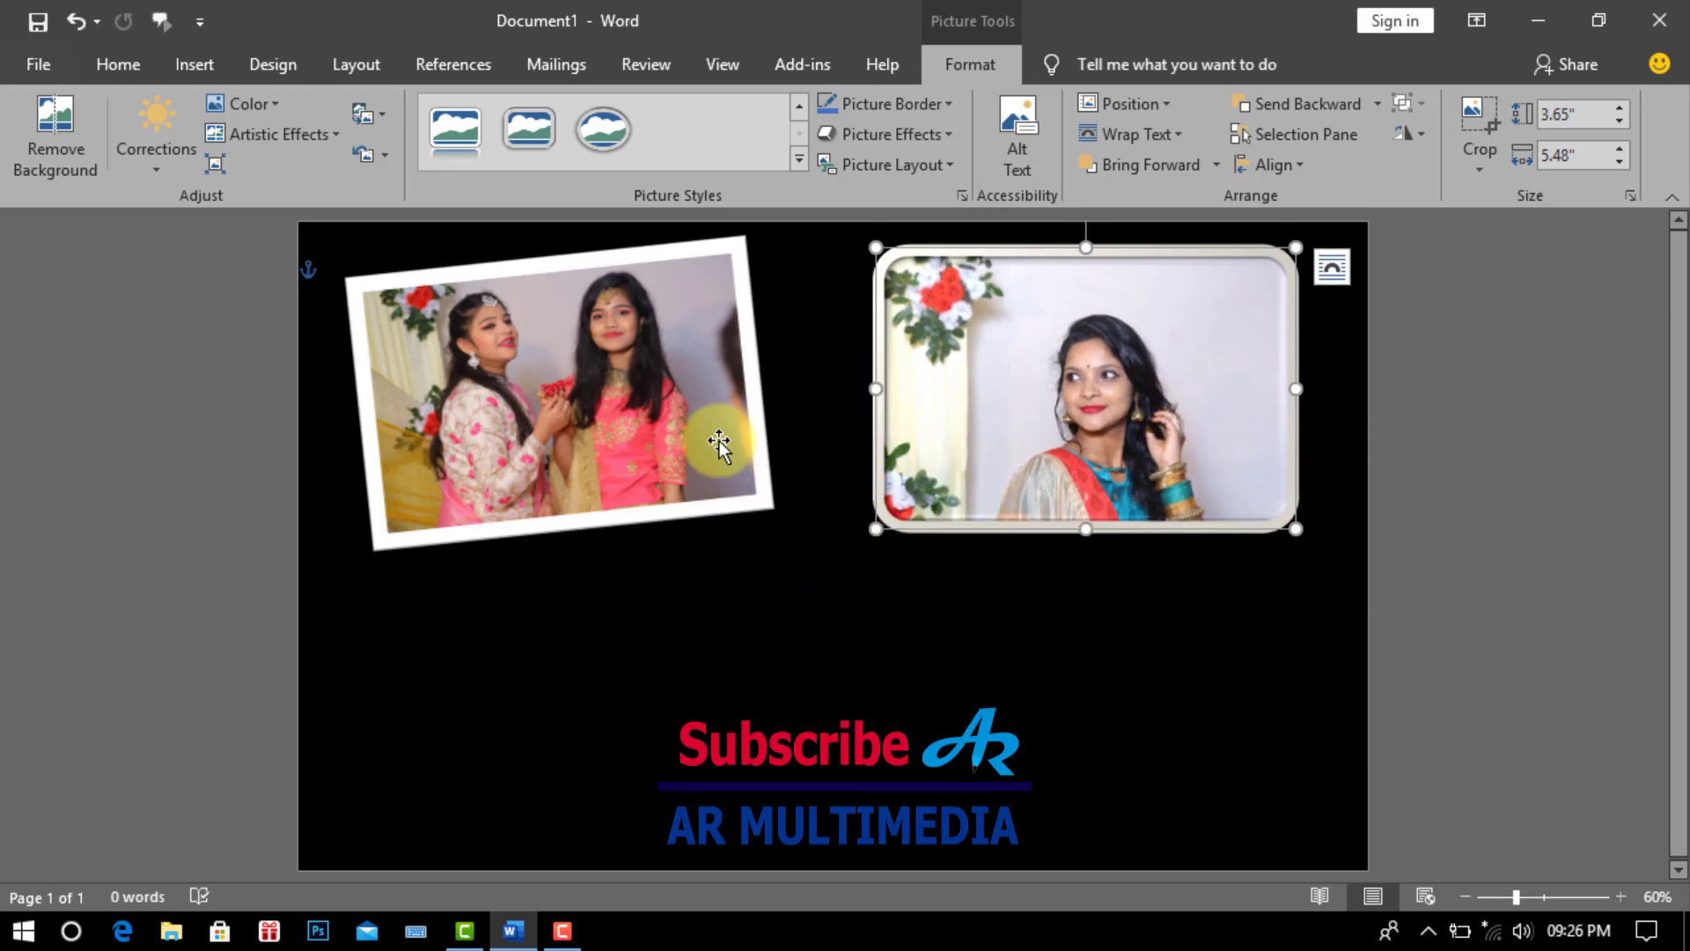
- Enlarge the tilted left photo a little and deselect
{"action": "left_click", "coordinate": [758, 490]}
{"action": "left_click_drag", "start_coordinate": [750, 517], "coordinate": [775, 519]}
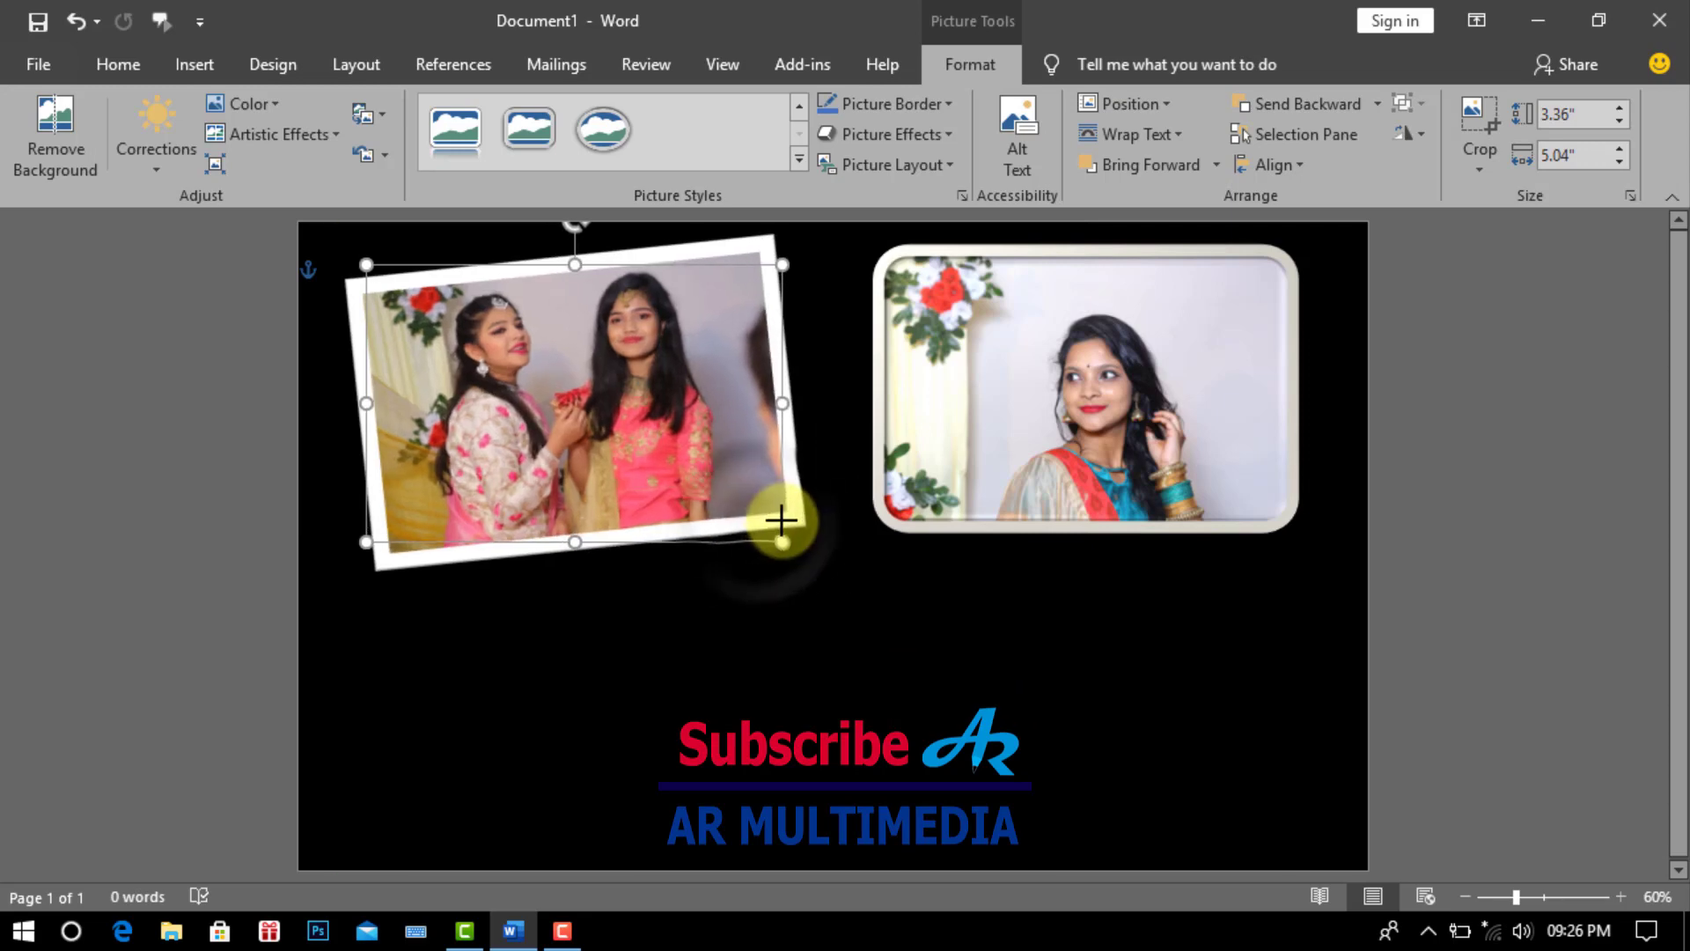
{"action": "left_click", "coordinate": [938, 669]}
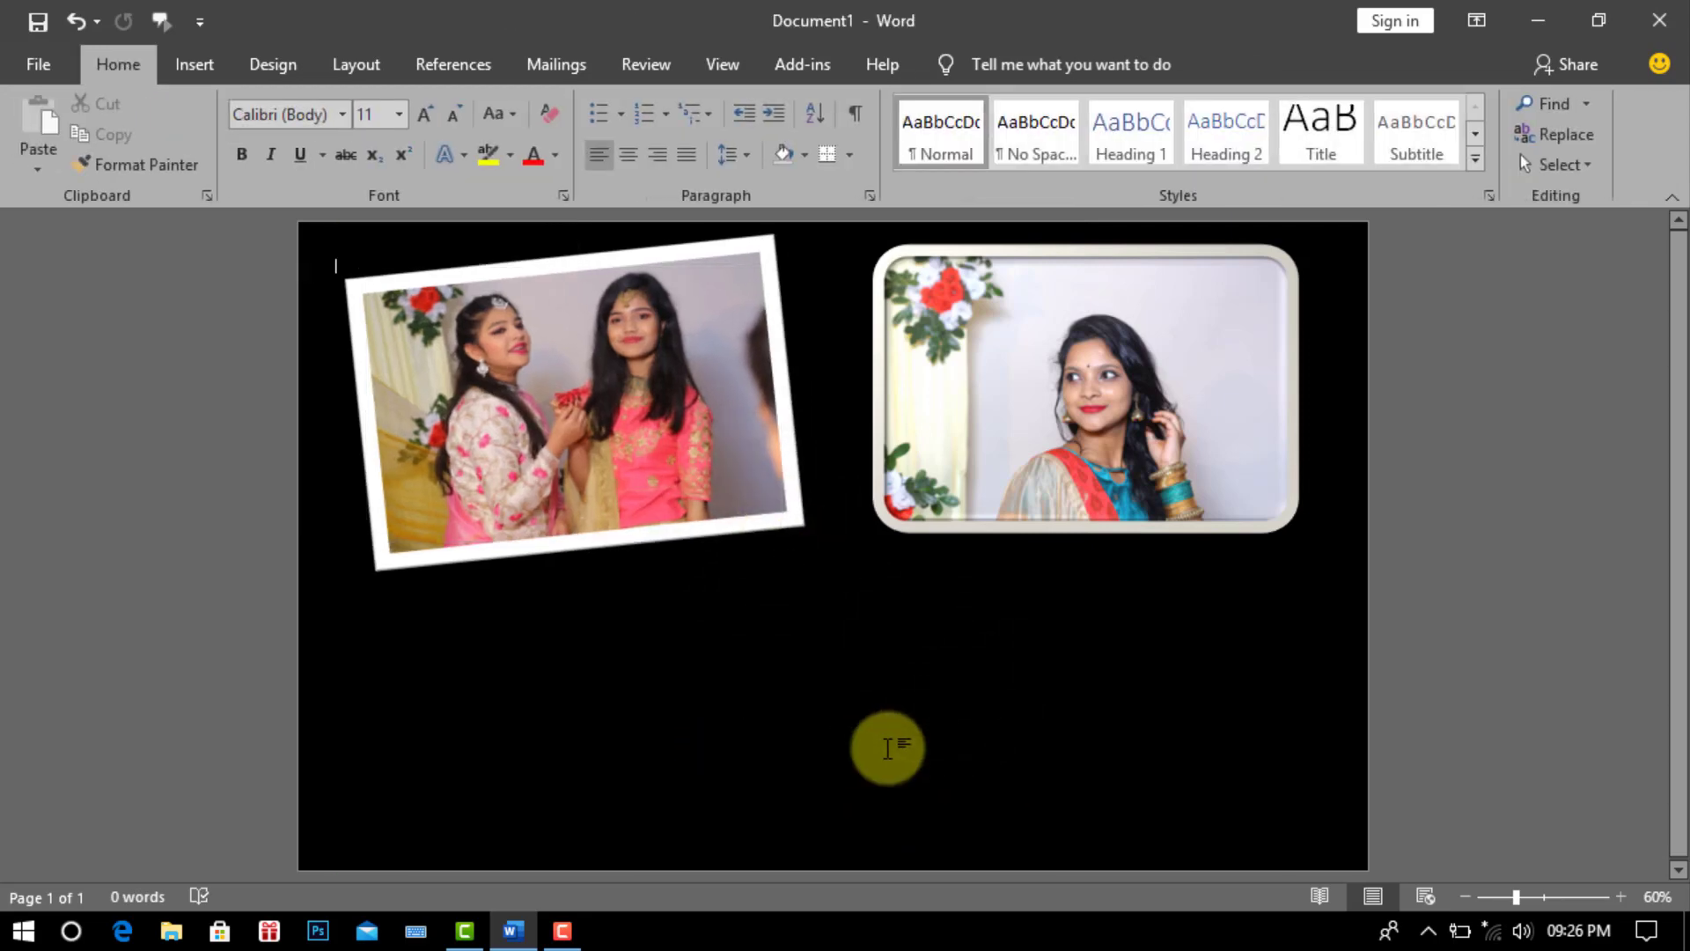
- Insert the IMG_2686 family photo from this device
{"action": "left_click", "coordinate": [192, 64]}
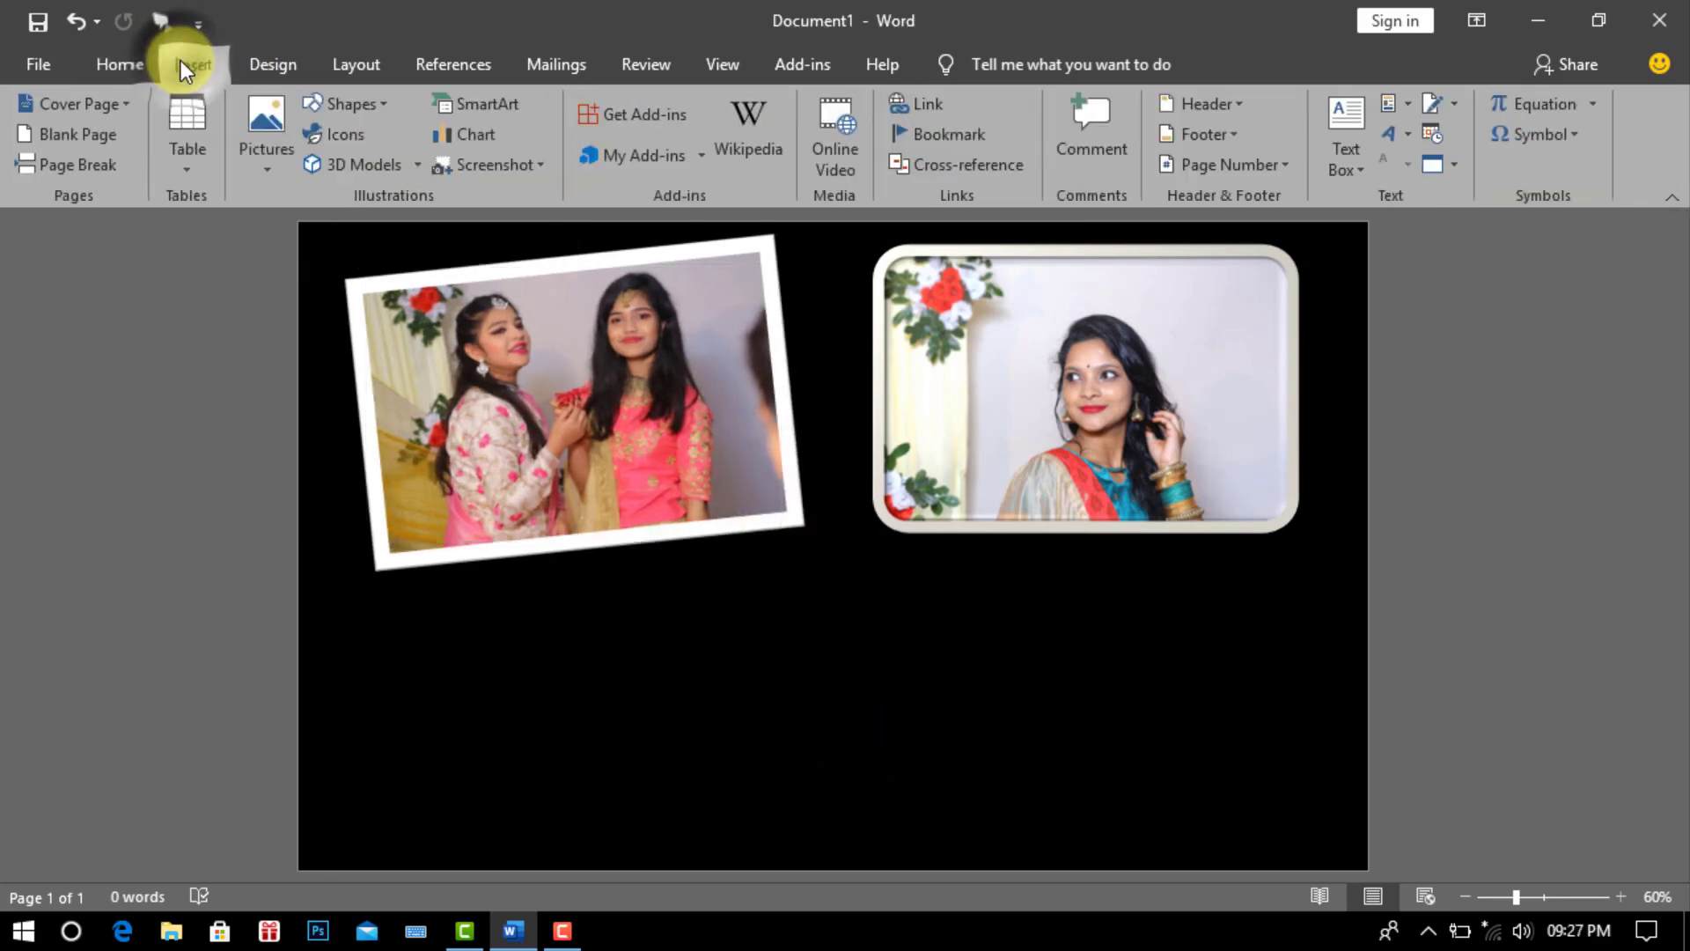
{"action": "left_click", "coordinate": [283, 130]}
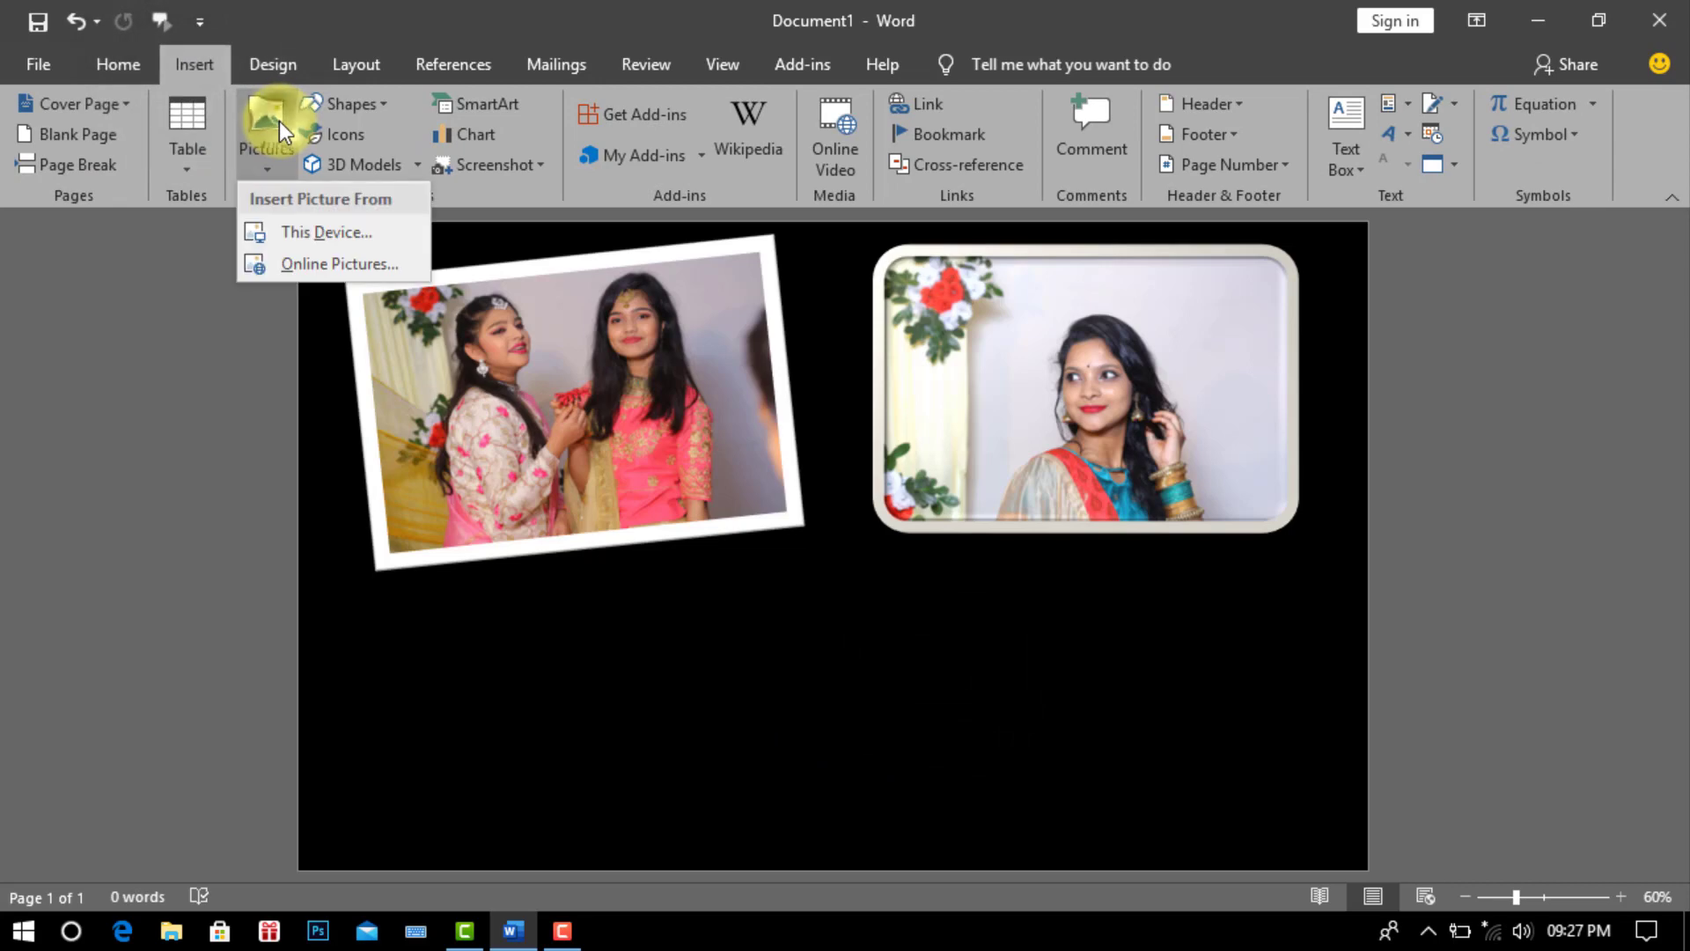
{"action": "left_click", "coordinate": [352, 234]}
{"action": "left_click", "coordinate": [775, 220]}
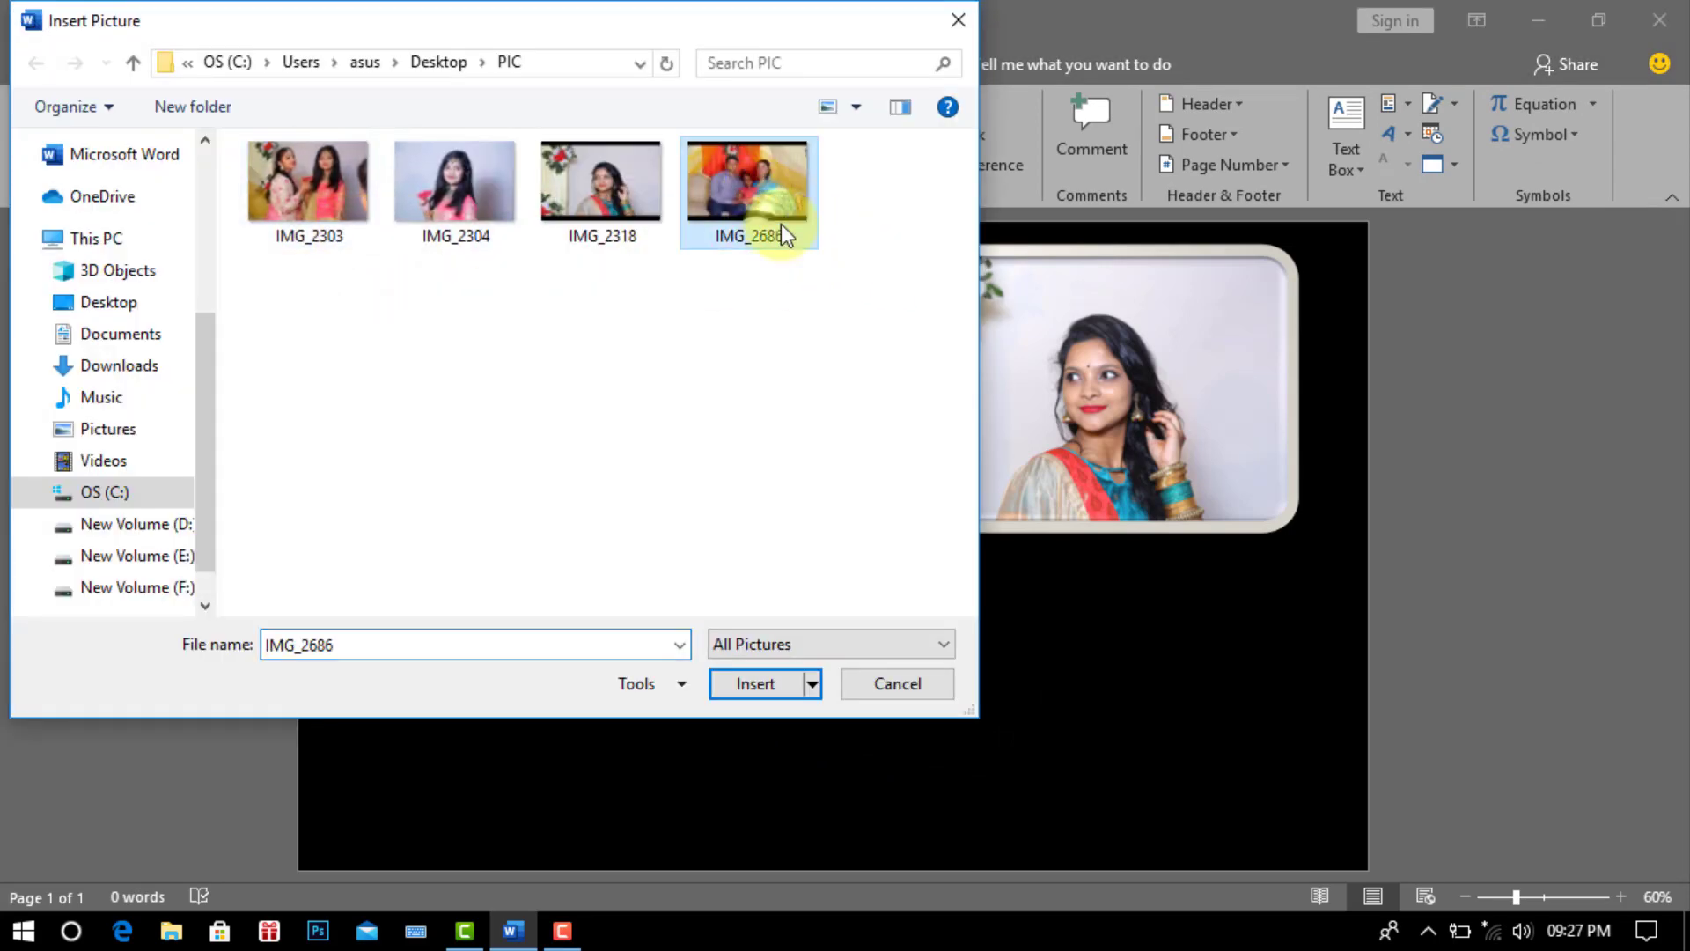
{"action": "left_click", "coordinate": [752, 685]}
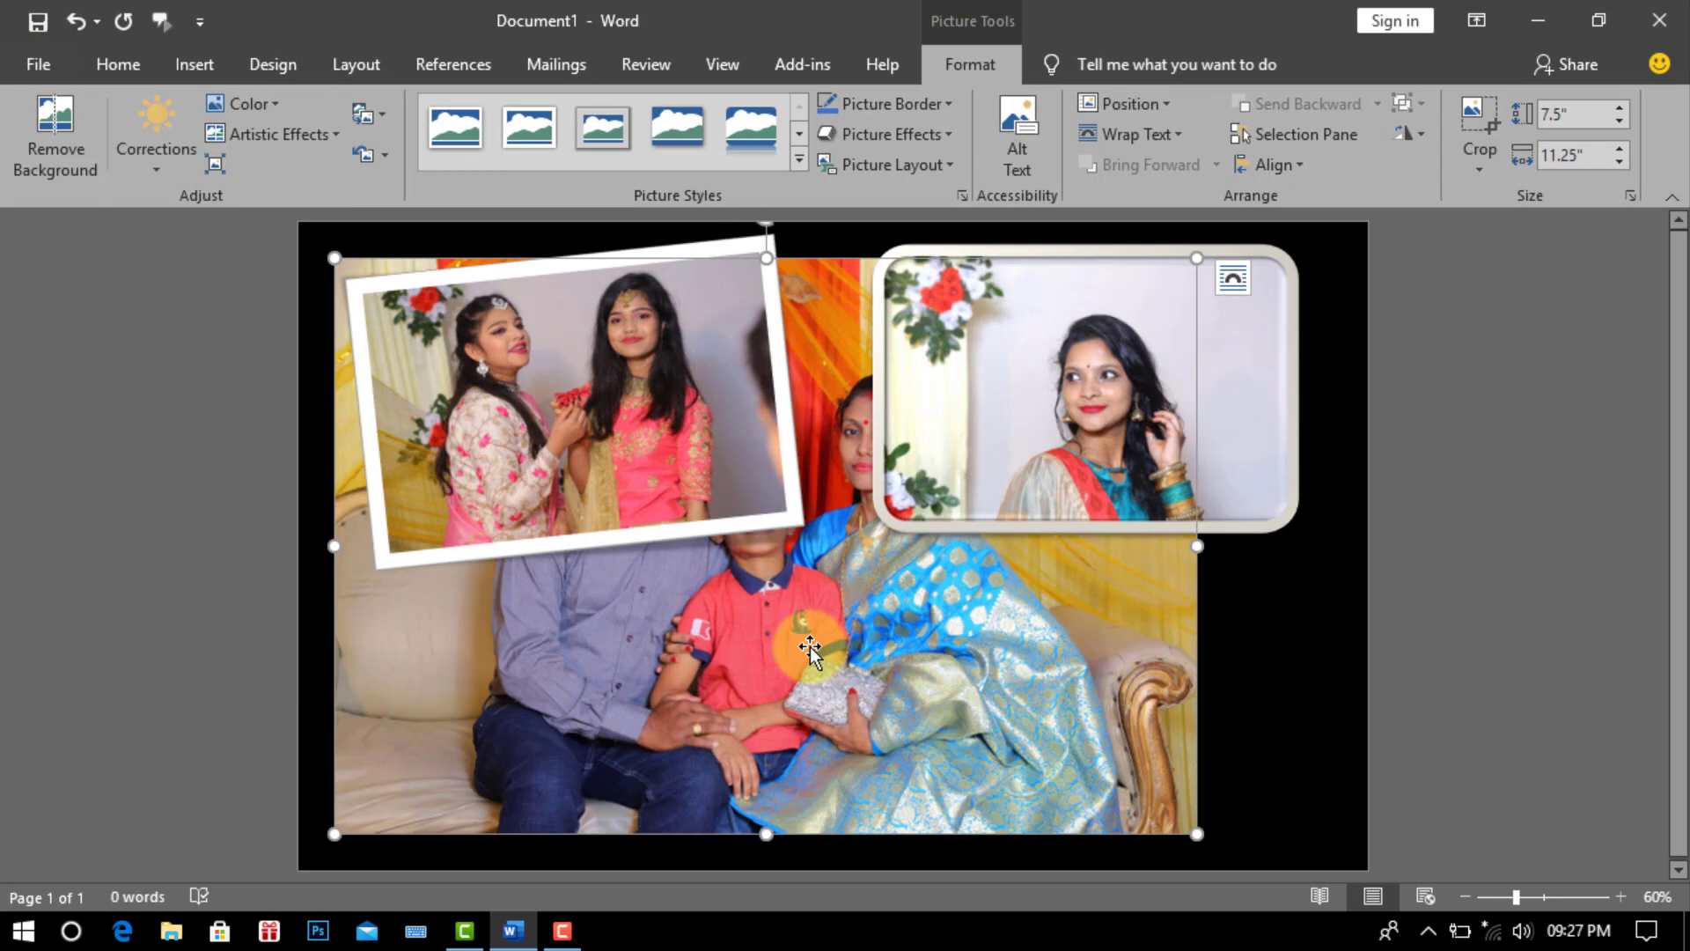
- Float the family photo in front of text and shrink it to the bottom centre
{"action": "left_click", "coordinate": [1122, 137]}
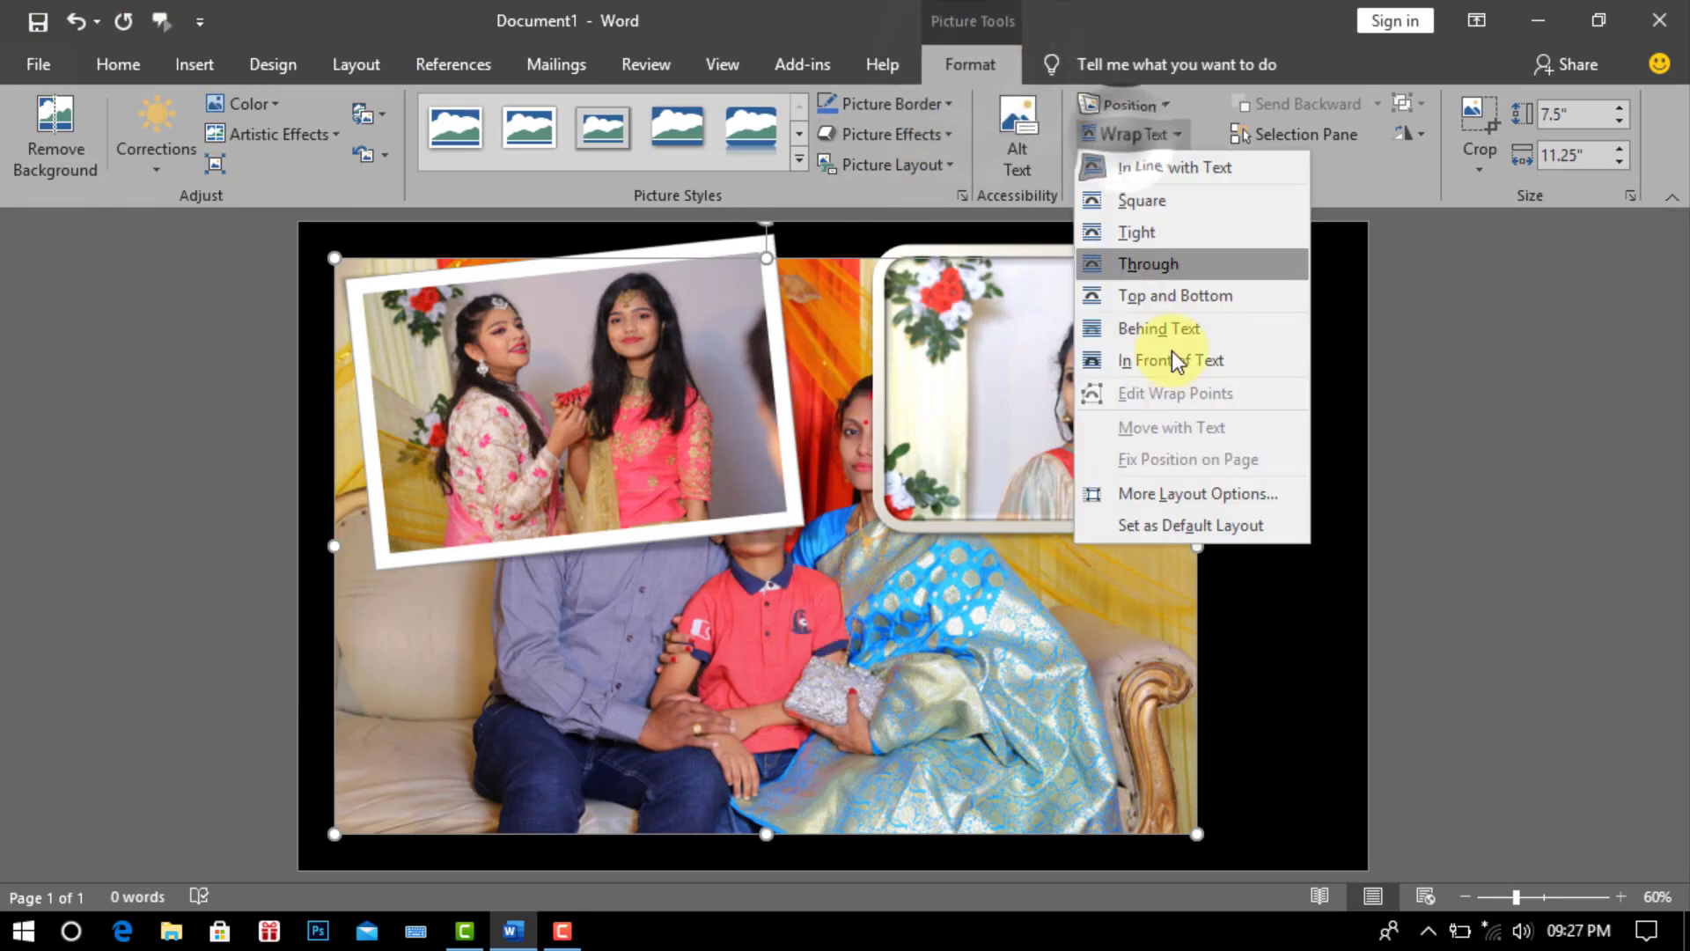
{"action": "left_click", "coordinate": [1171, 360]}
{"action": "left_click_drag", "start_coordinate": [336, 258], "coordinate": [784, 755]}
- Apply a white perspective frame and Isometric: Top Up 3-D rotation, then move it bottom-left
{"action": "left_click", "coordinate": [799, 158]}
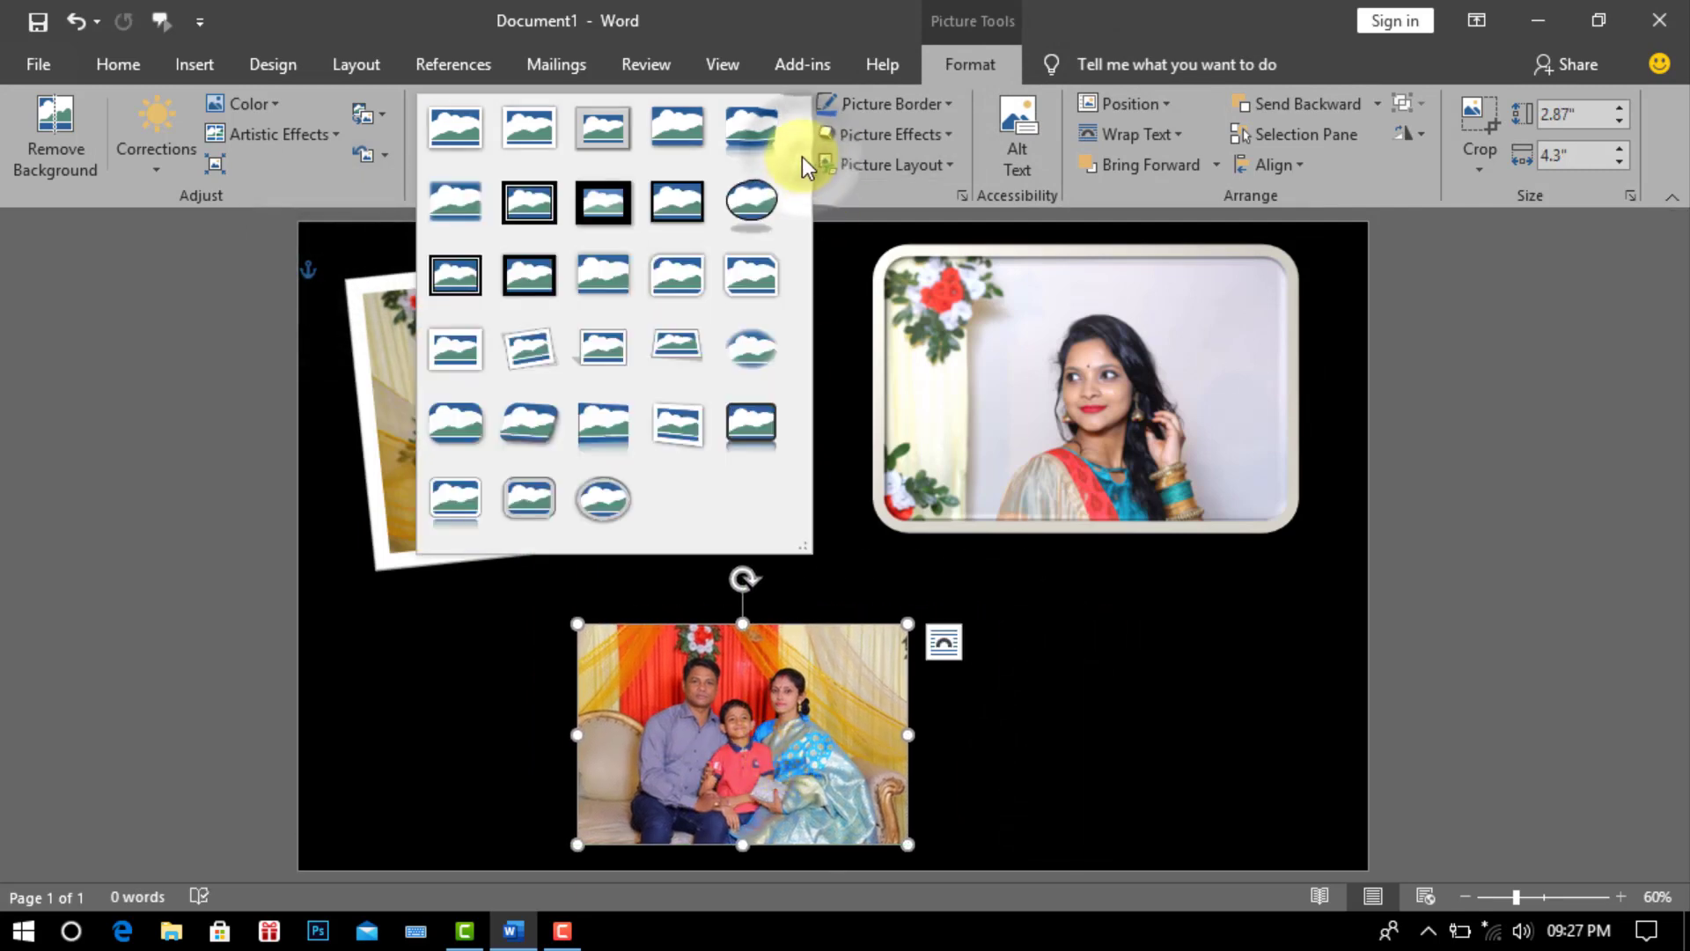
{"action": "left_click", "coordinate": [678, 349]}
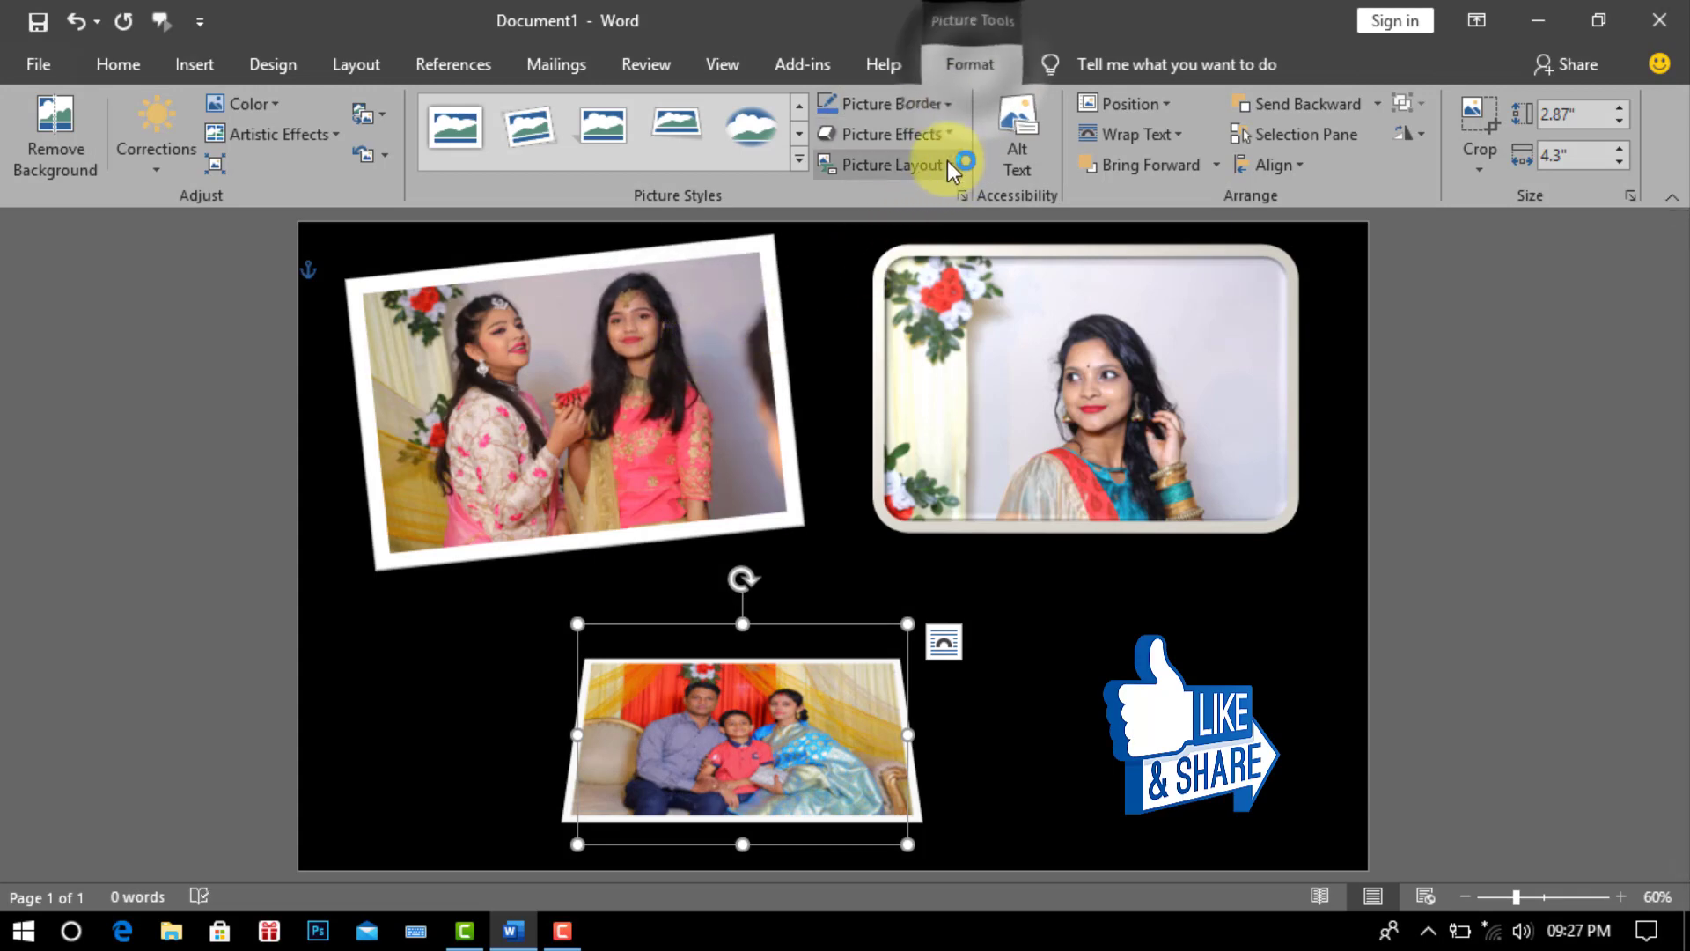
{"action": "left_click", "coordinate": [947, 134]}
{"action": "mouse_move", "coordinate": [920, 537]}
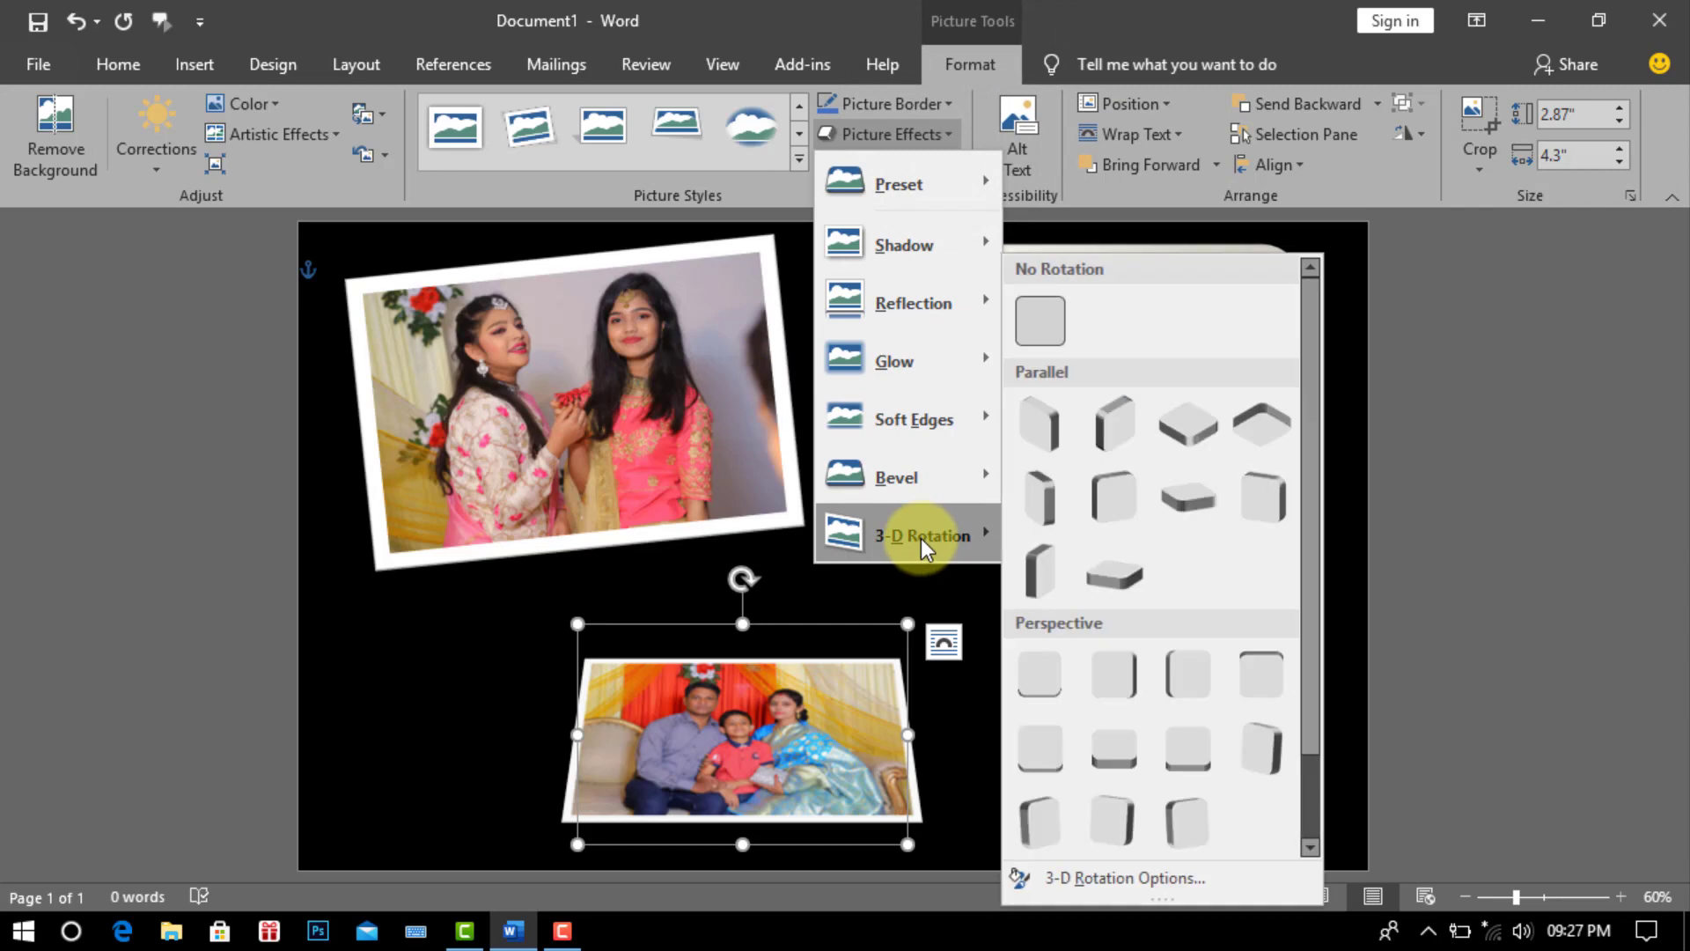
{"action": "left_click", "coordinate": [1192, 426]}
{"action": "left_click_drag", "start_coordinate": [689, 715], "coordinate": [567, 729]}
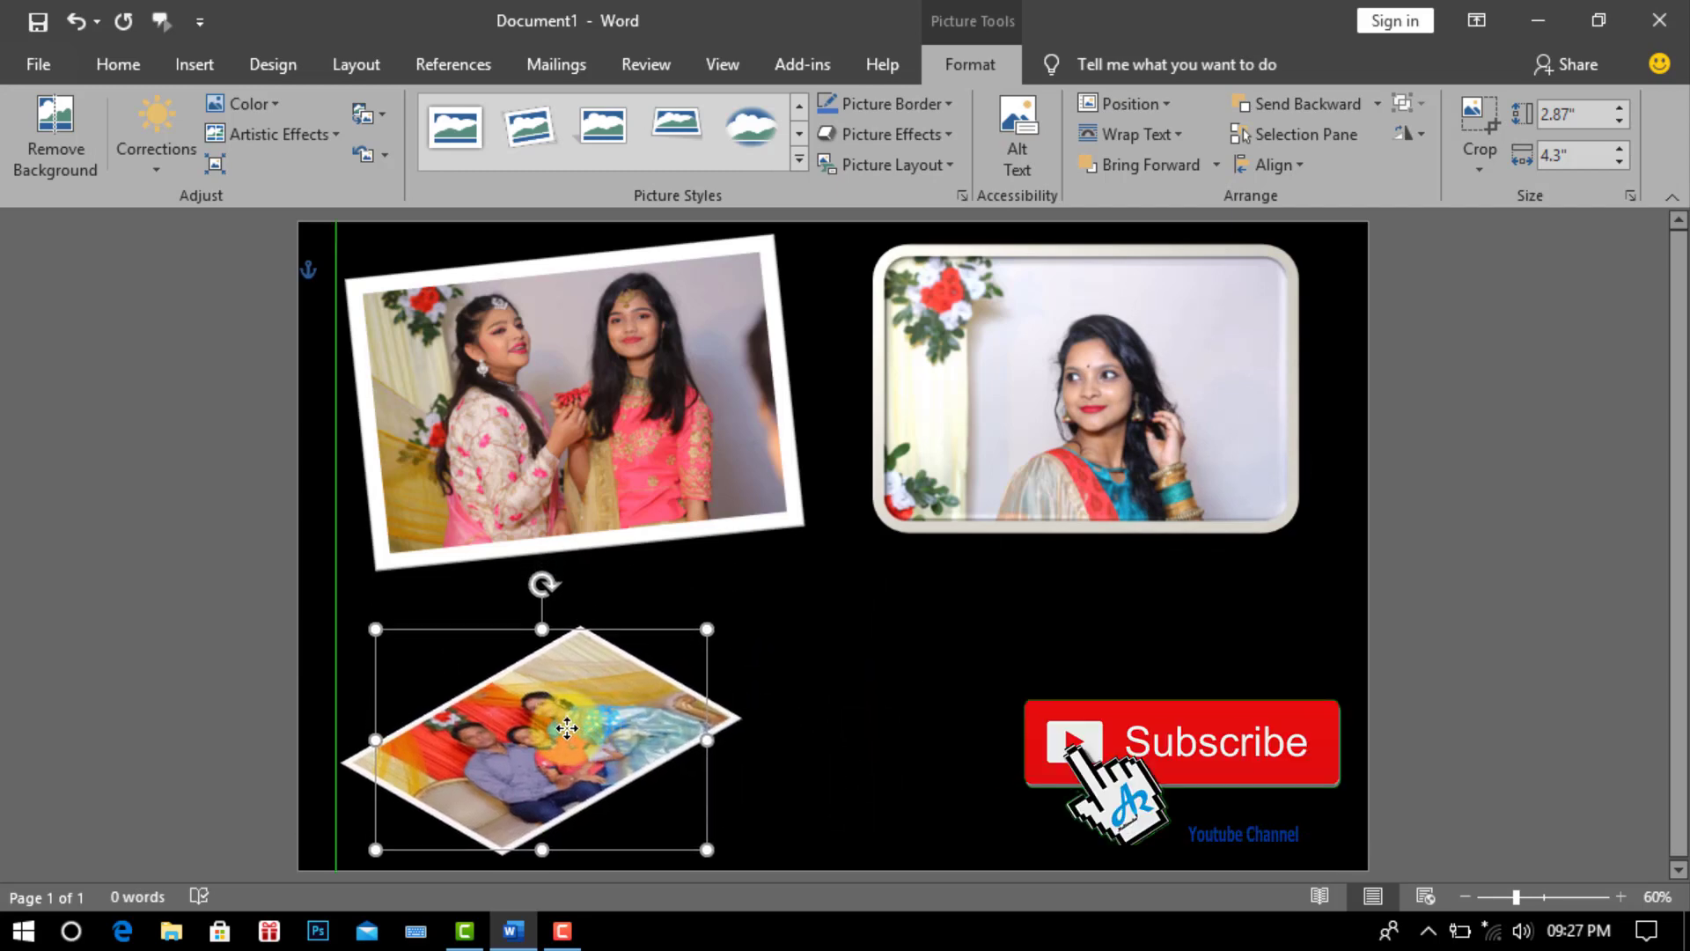
- Copy the rotated photo and paste two copies, each offset slightly upward into a stack
{"action": "left_click", "coordinate": [124, 65]}
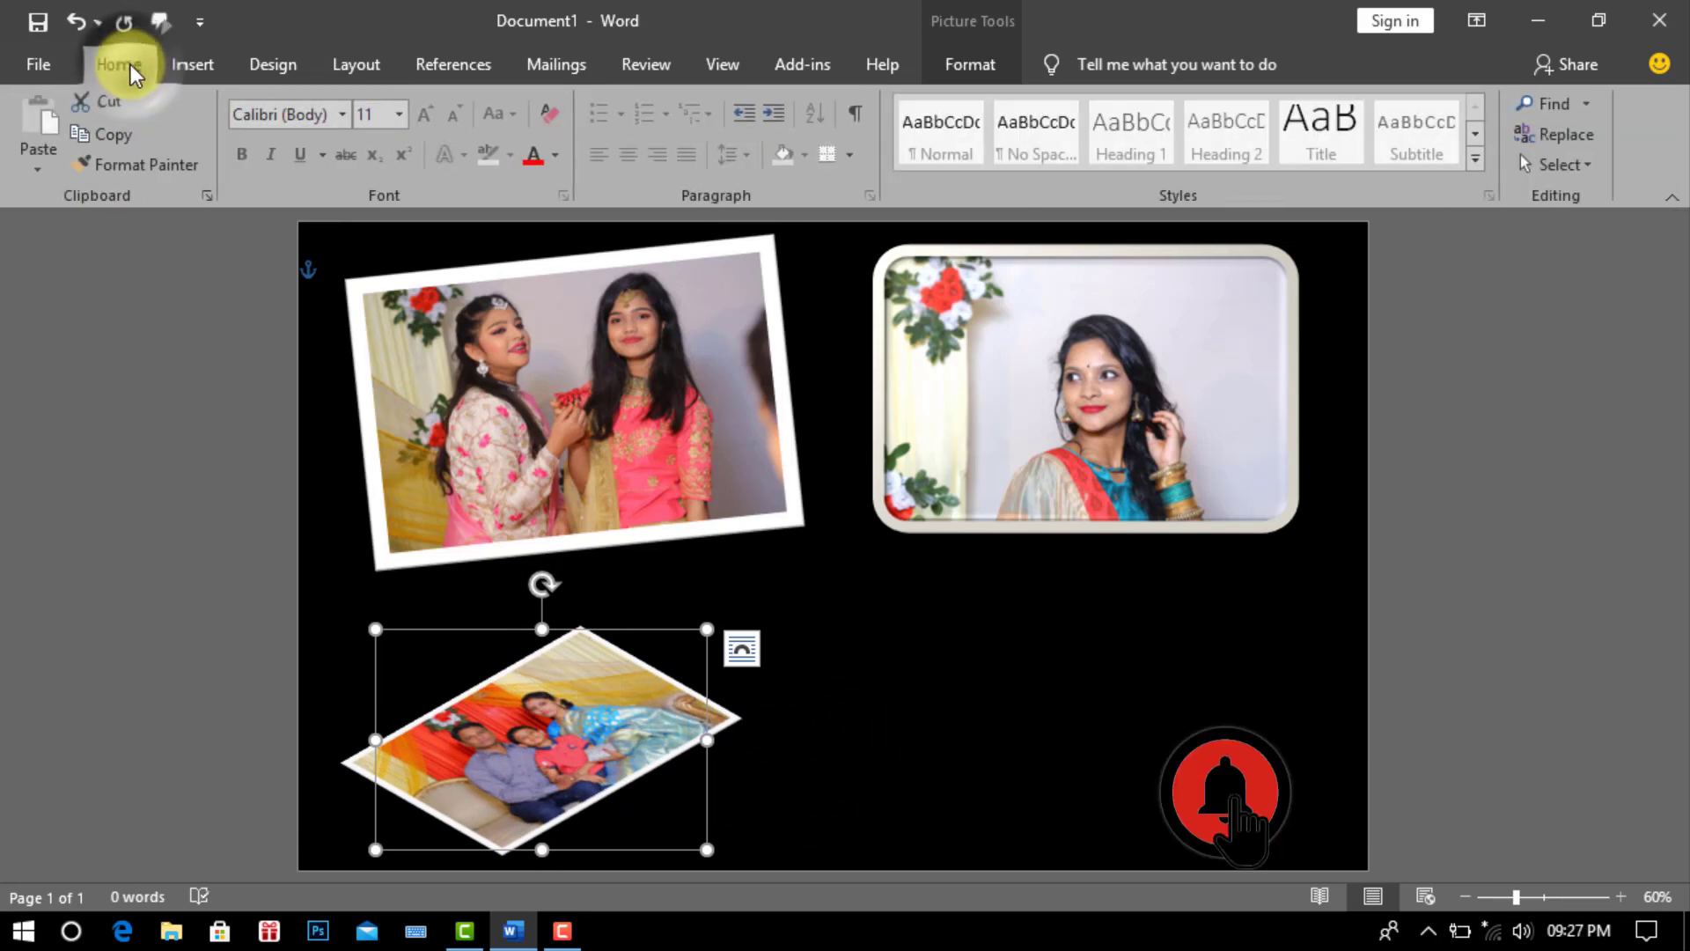
{"action": "left_click", "coordinate": [123, 137]}
{"action": "left_click", "coordinate": [40, 123]}
{"action": "left_click_drag", "start_coordinate": [491, 757], "coordinate": [478, 720]}
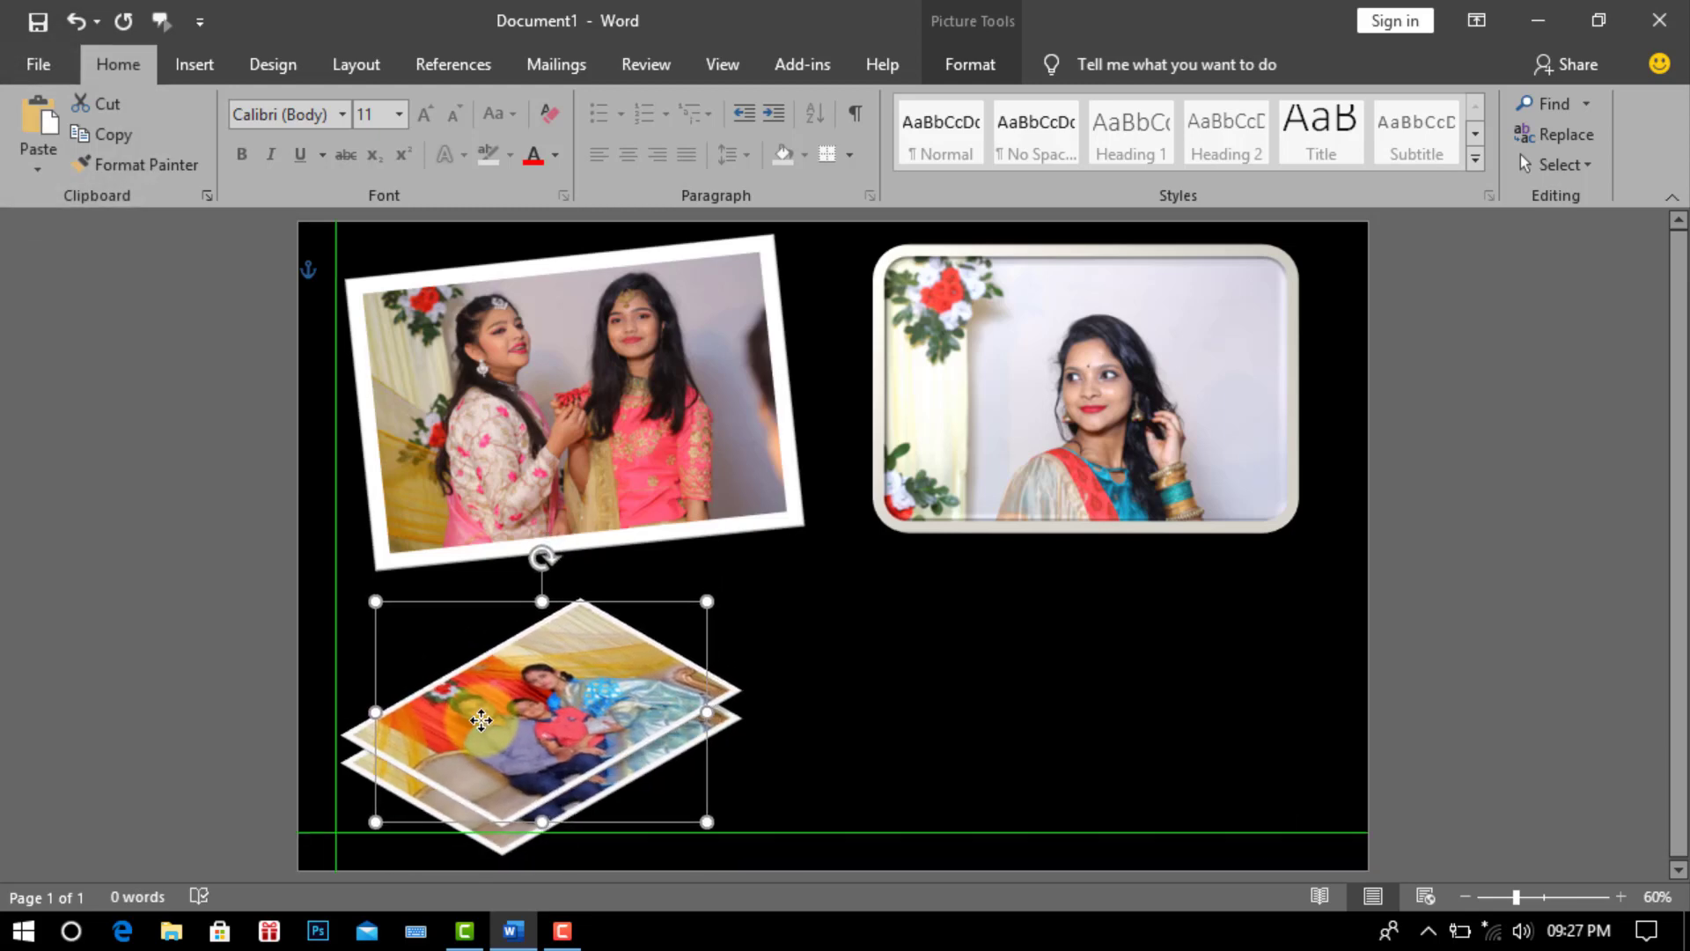
{"action": "left_click", "coordinate": [48, 132]}
{"action": "left_click_drag", "start_coordinate": [509, 702], "coordinate": [472, 678]}
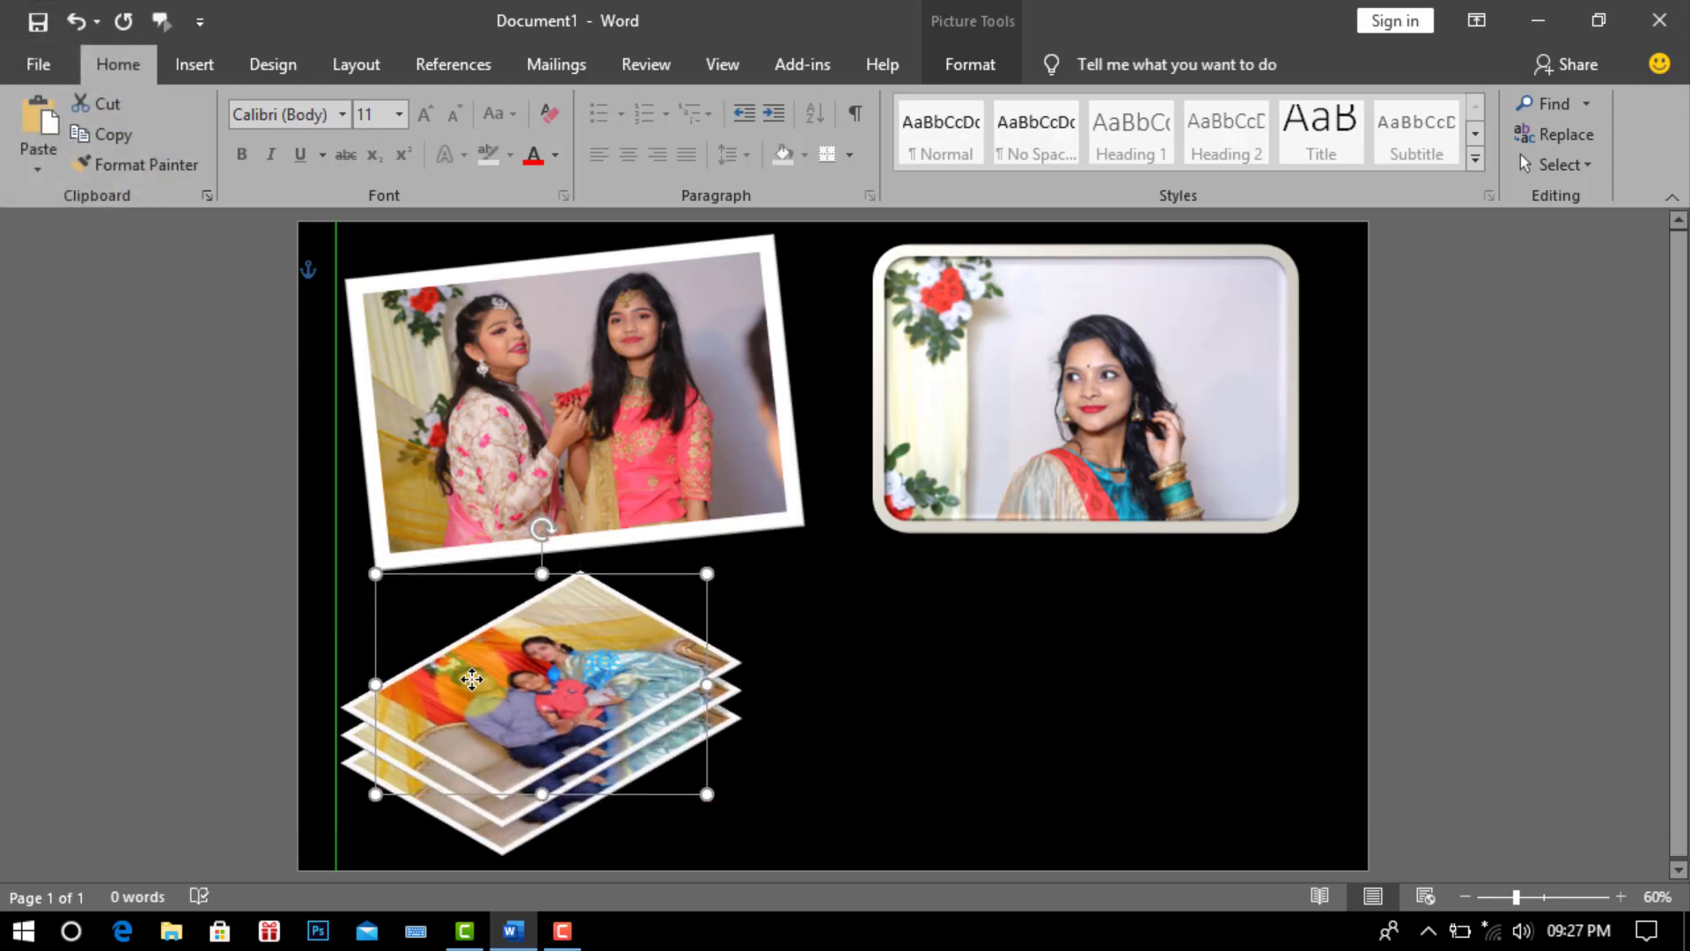
{"action": "left_click", "coordinate": [904, 747]}
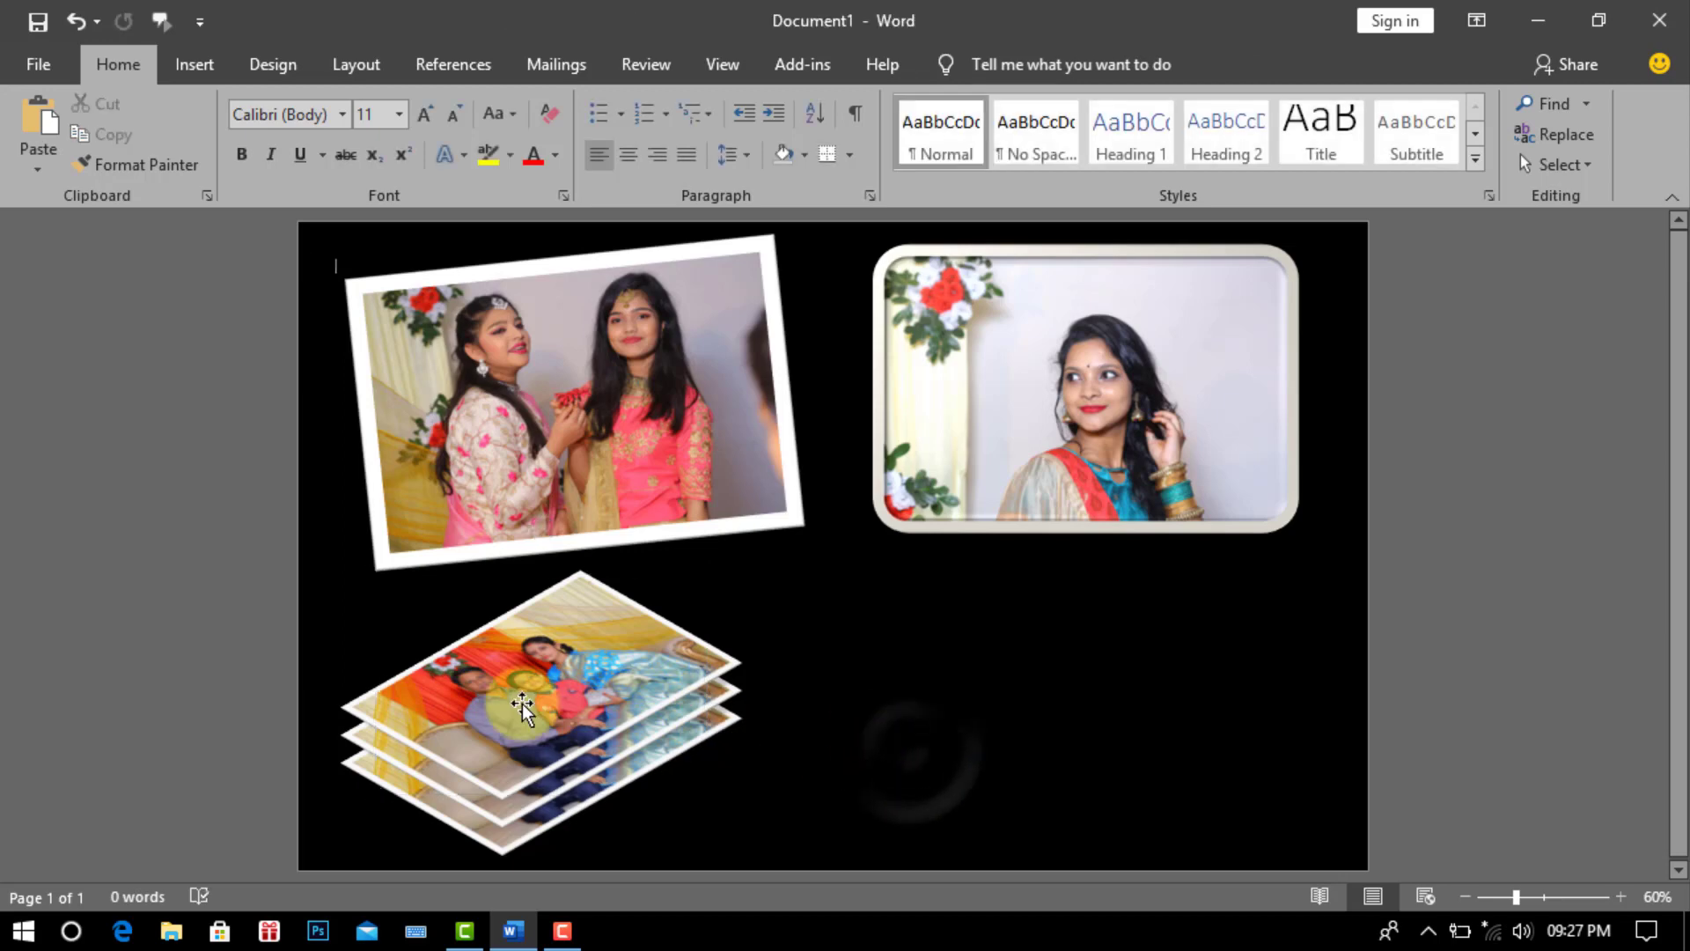
{"action": "left_click", "coordinate": [499, 847]}
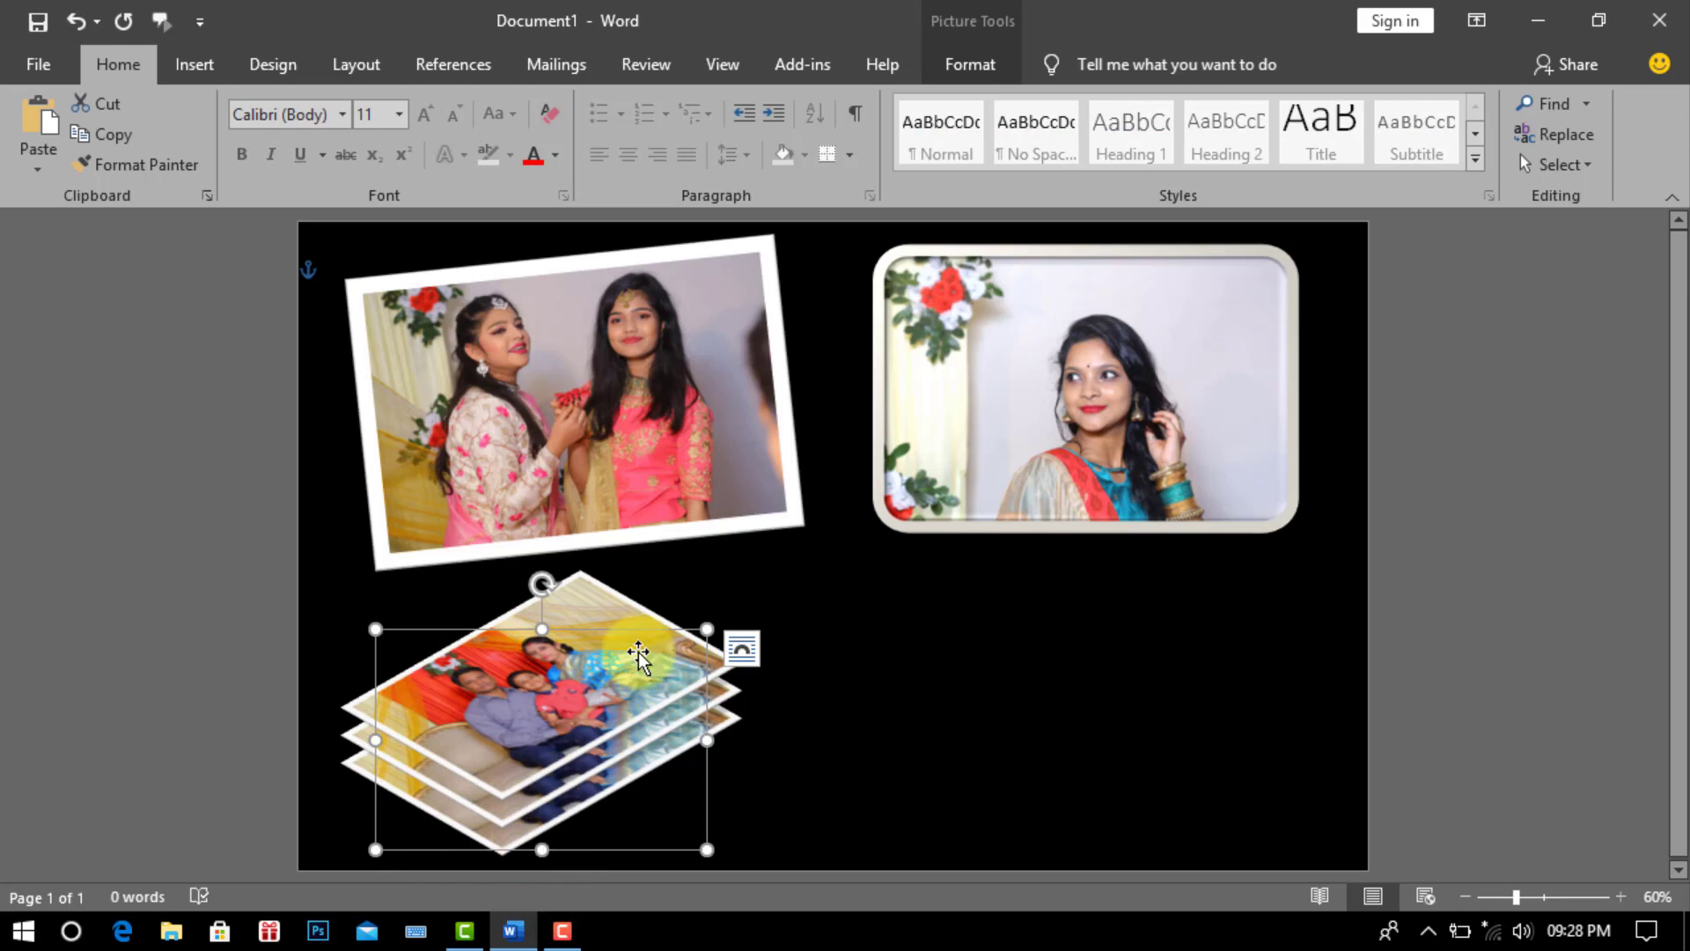
- Apply the Tight Reflection: Touching effect to the top photo of the stack
{"action": "left_click", "coordinate": [970, 63]}
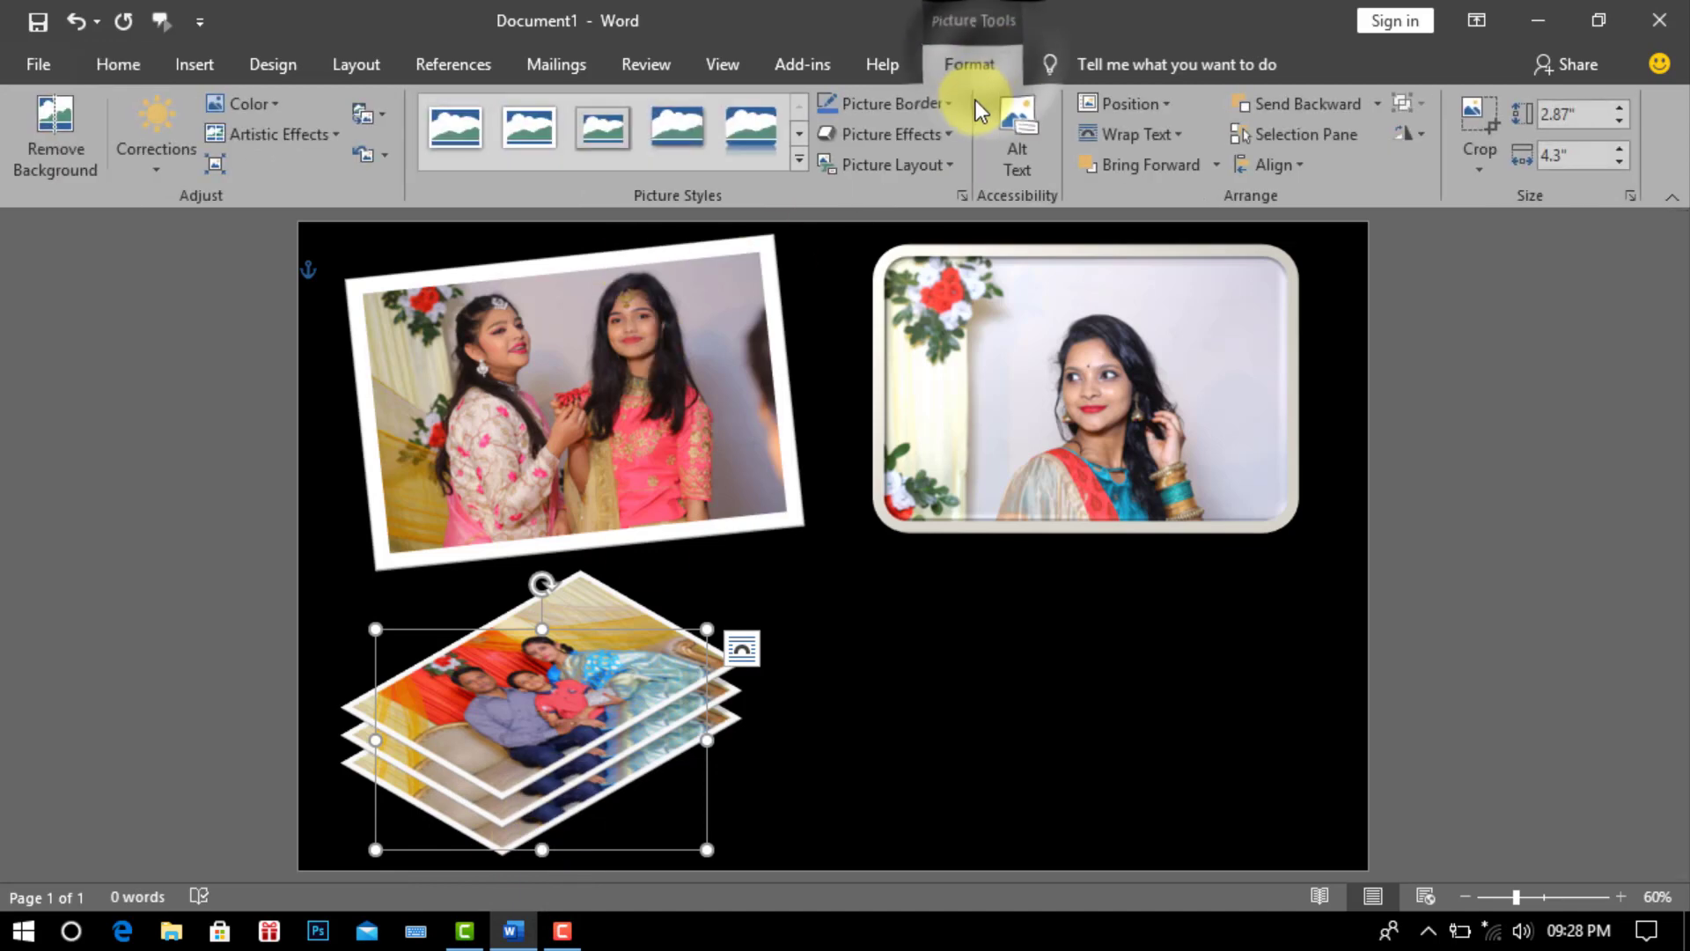
{"action": "left_click", "coordinate": [952, 134]}
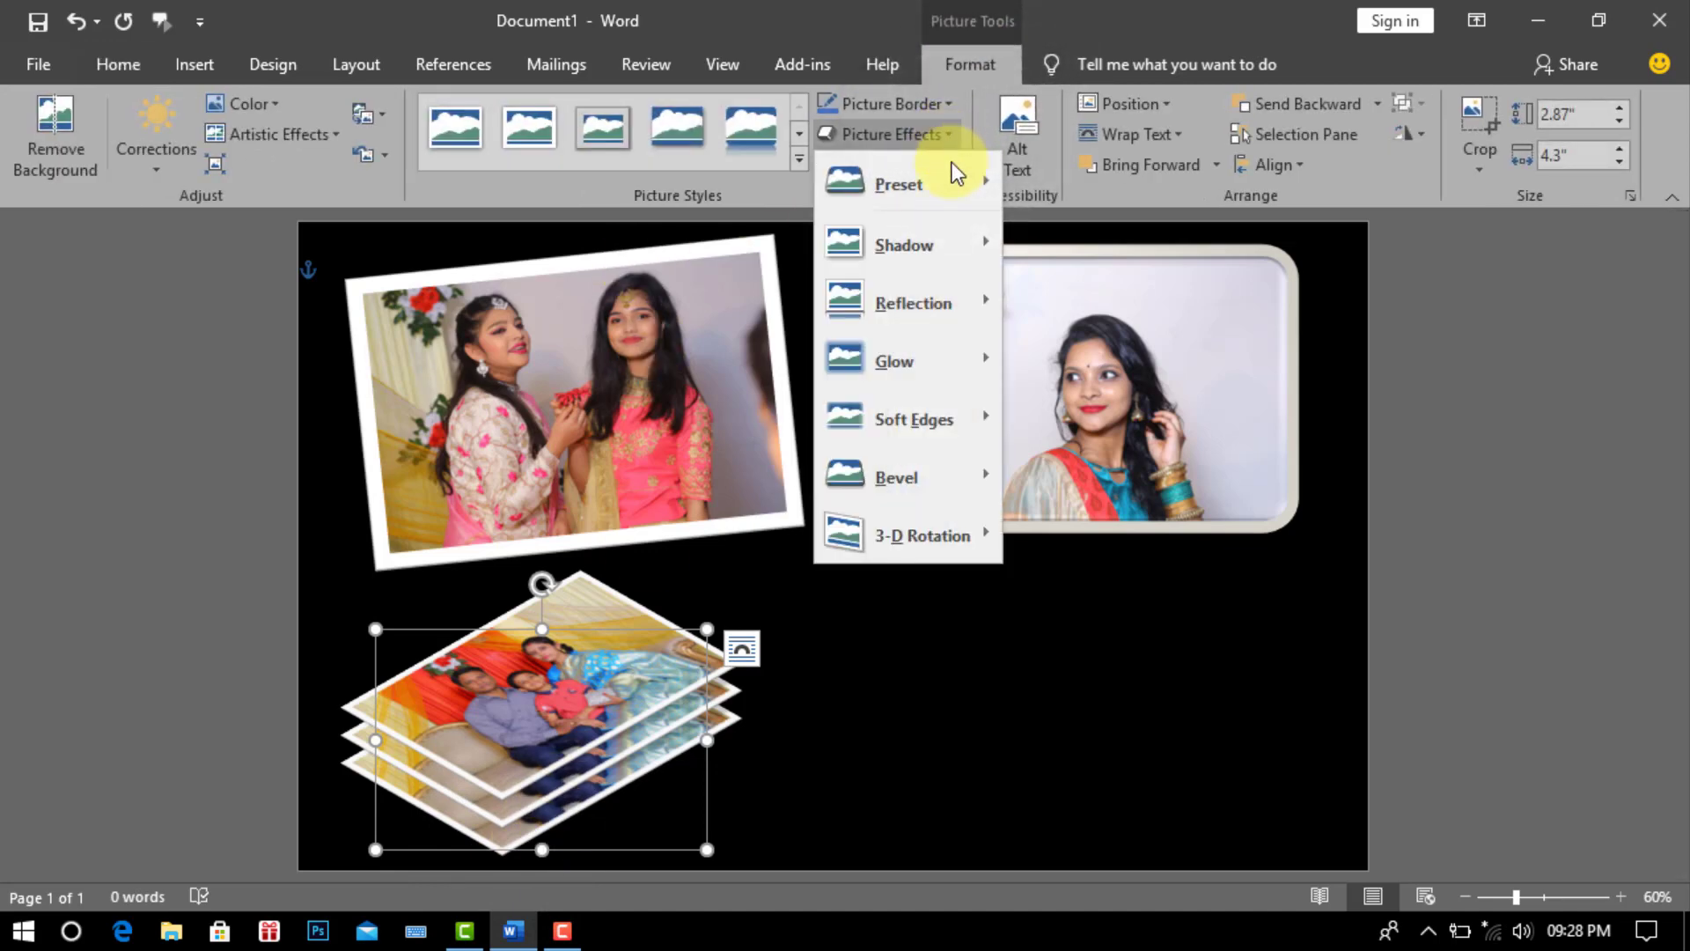
{"action": "mouse_move", "coordinate": [922, 313]}
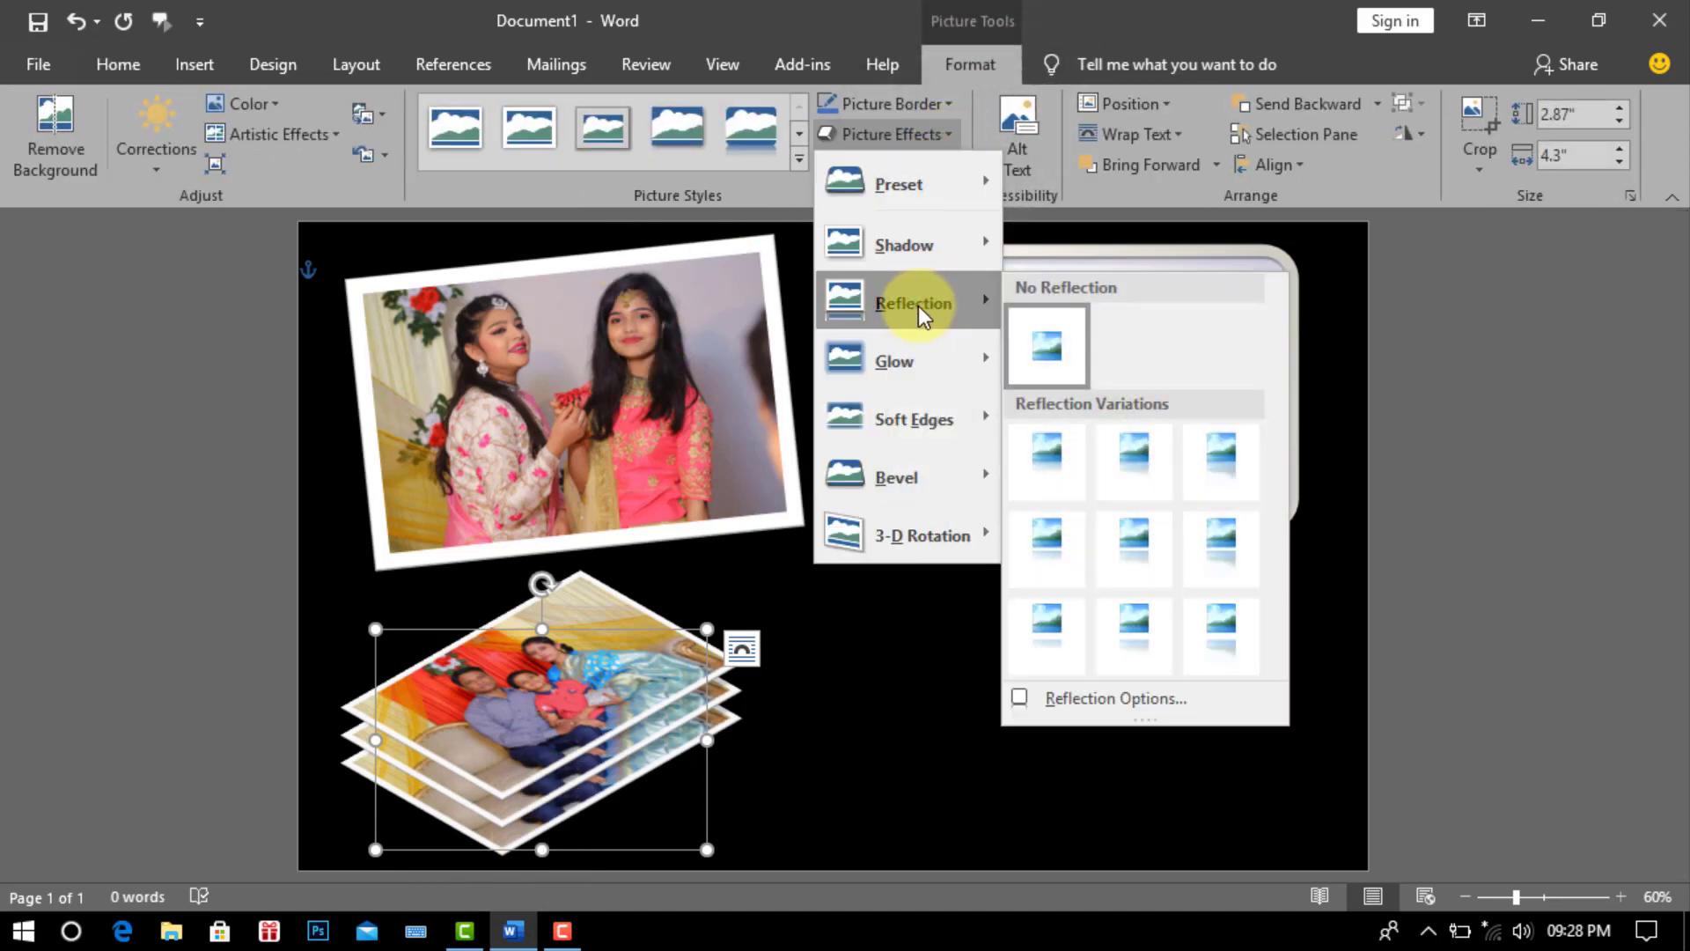
{"action": "left_click", "coordinate": [1058, 451]}
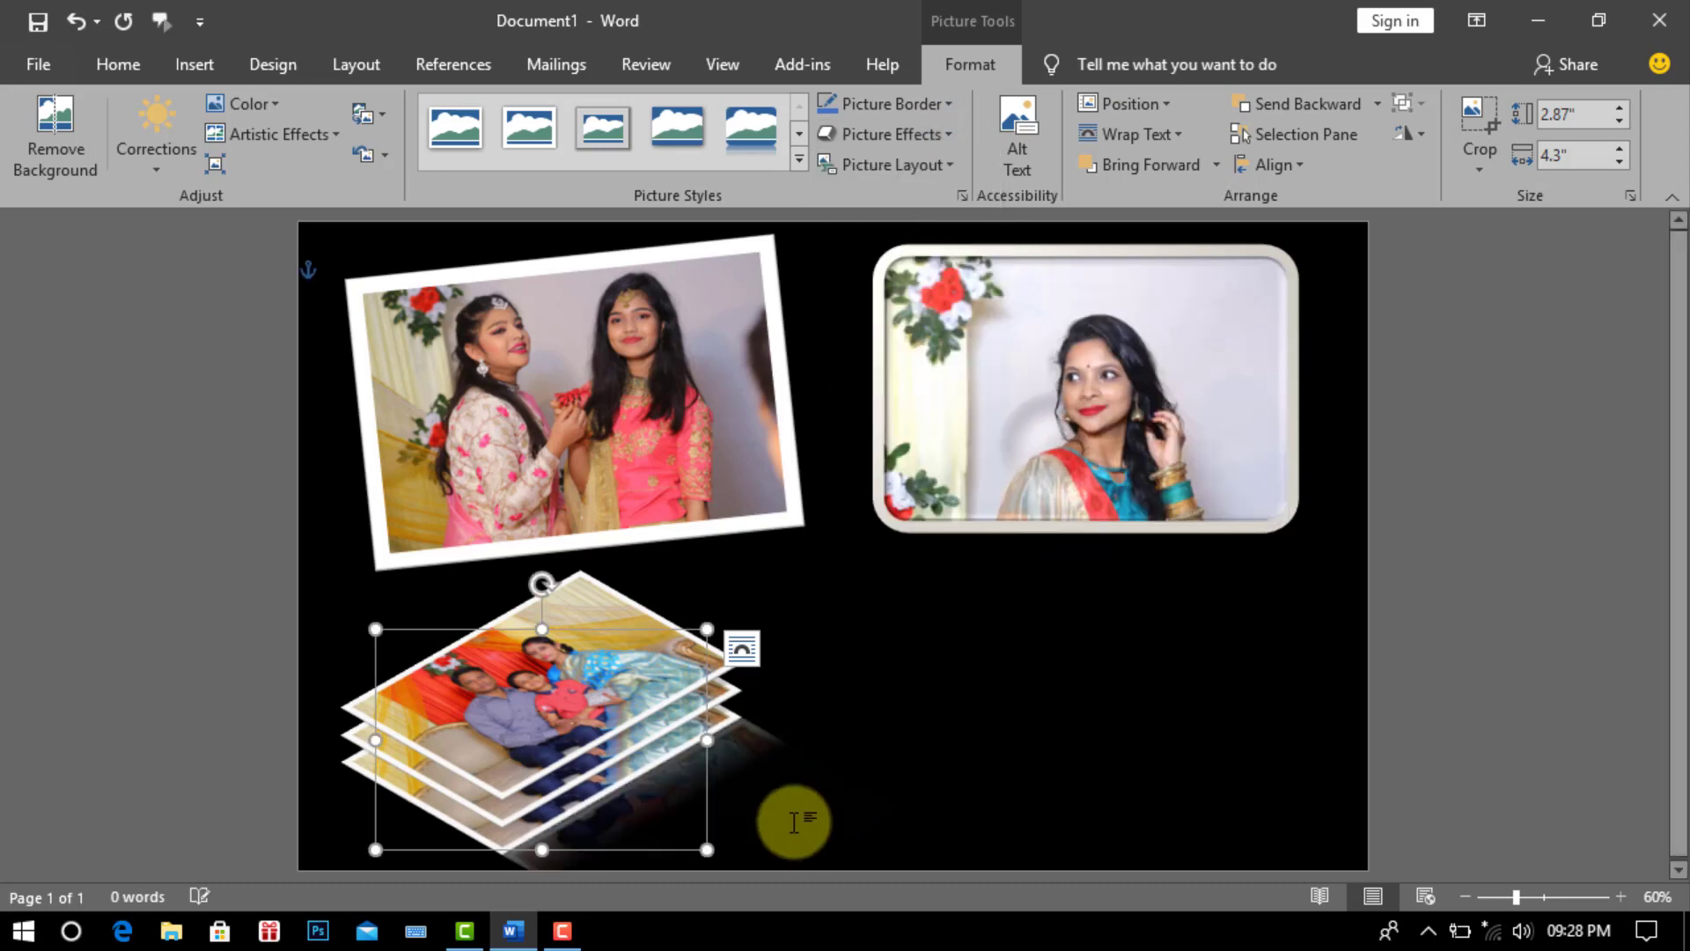
{"action": "left_click", "coordinate": [980, 754]}
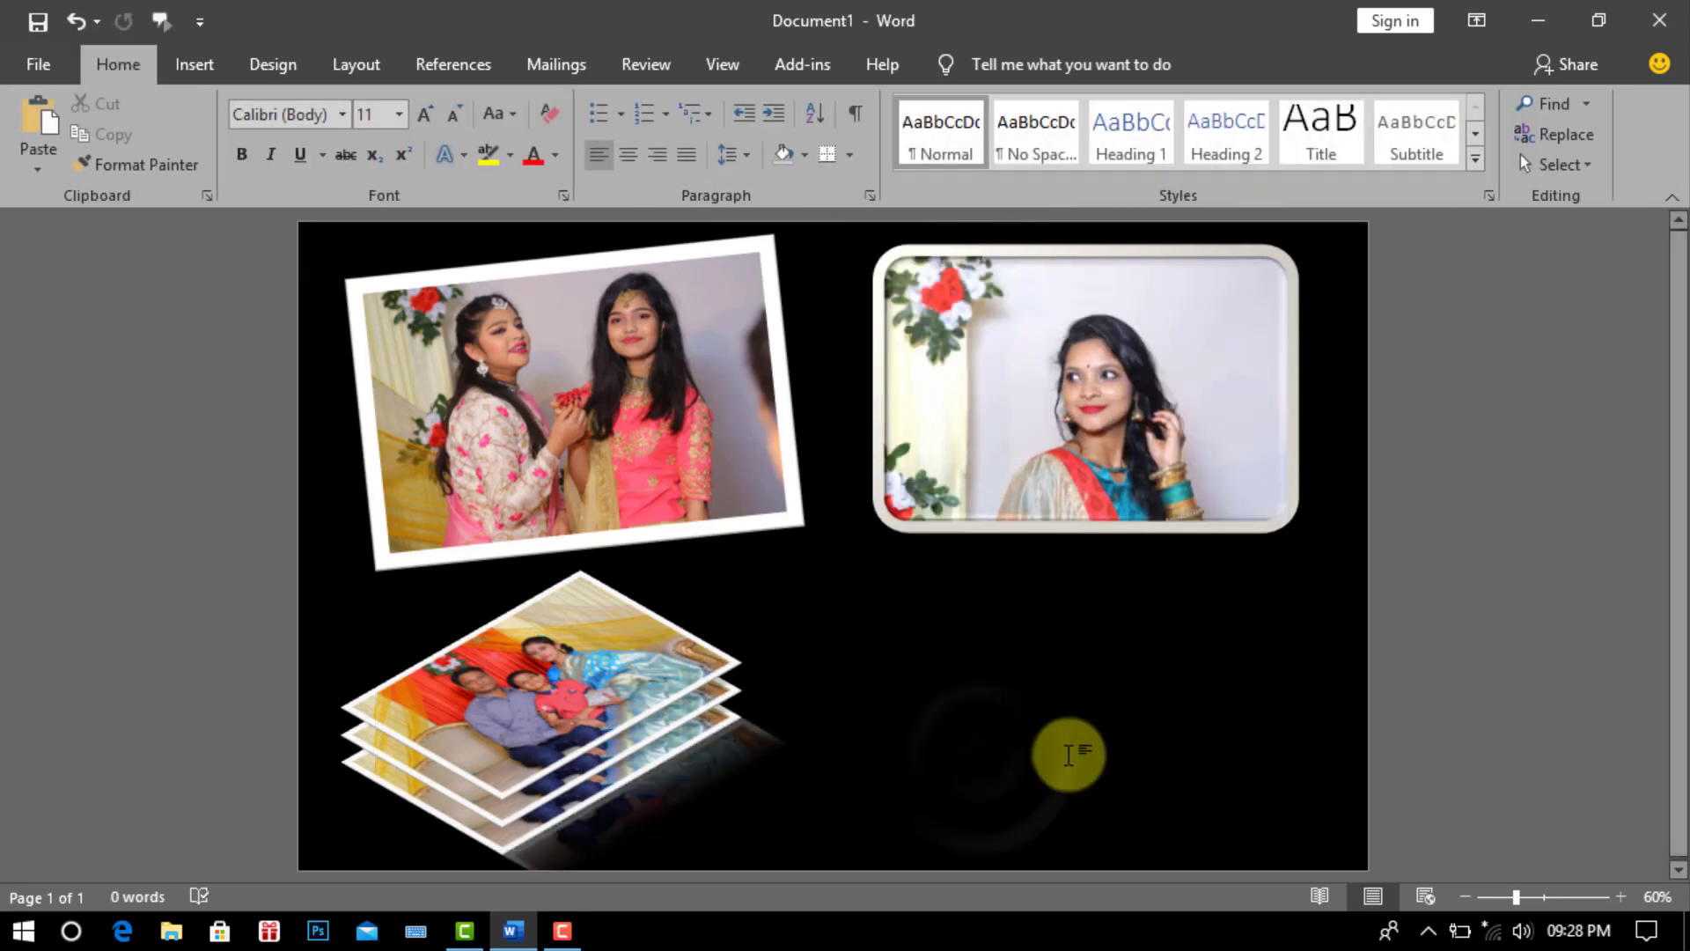
- Insert the photo IMG_2304 from this device
{"action": "left_click", "coordinate": [194, 62]}
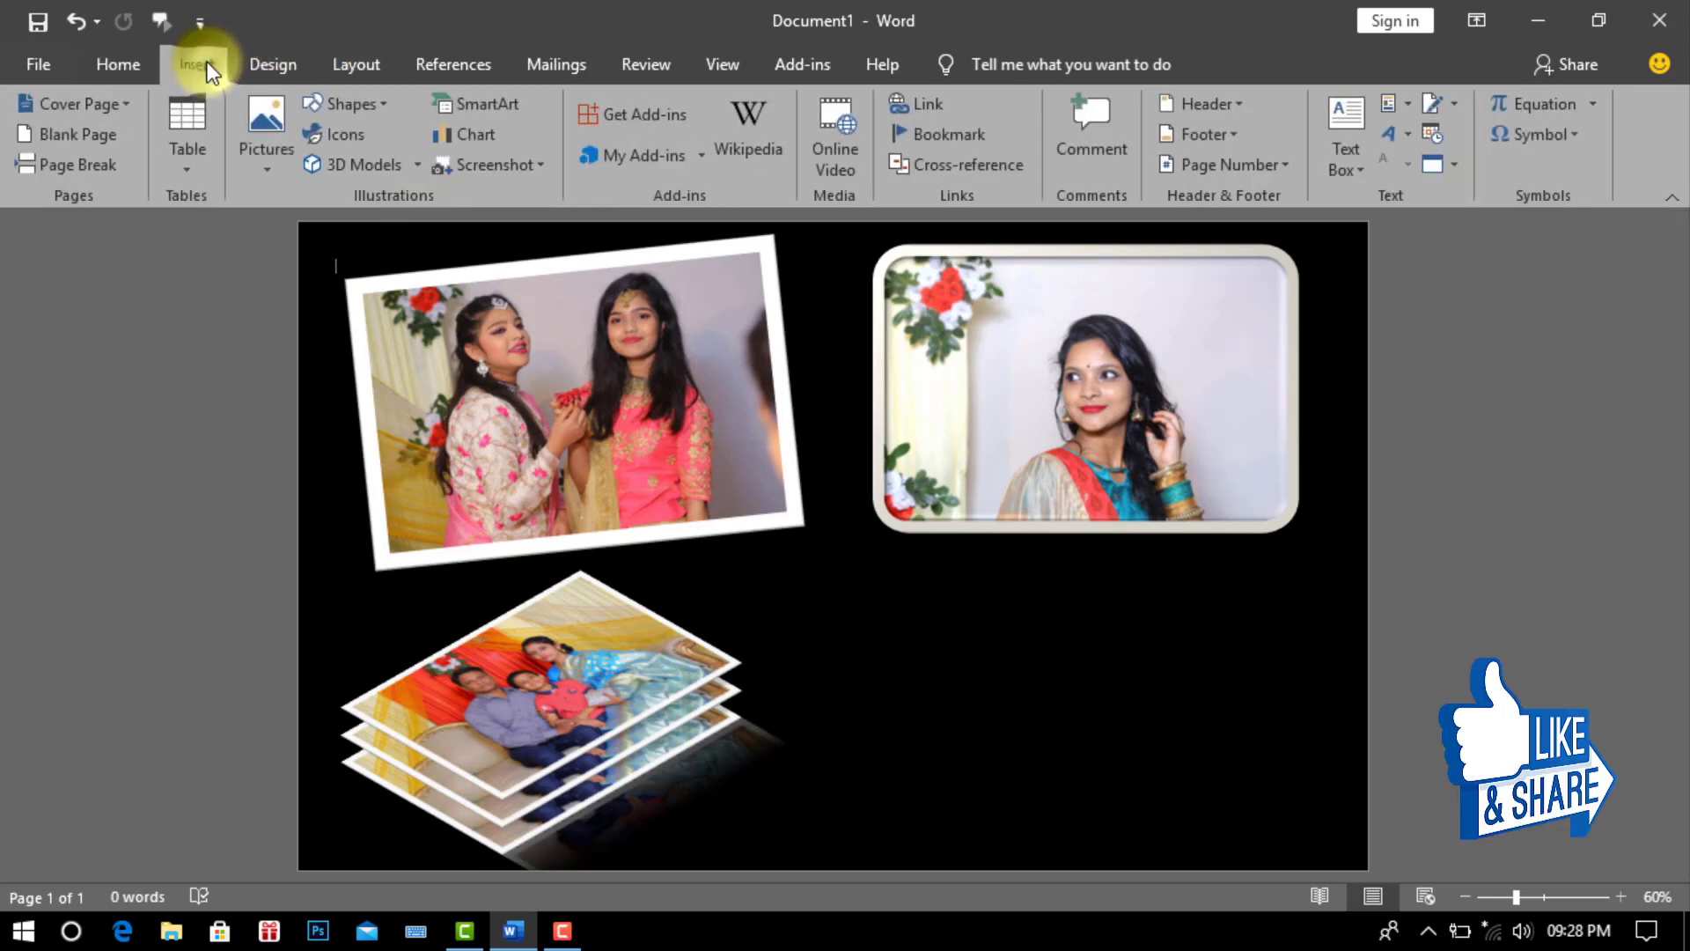
{"action": "left_click", "coordinate": [264, 141]}
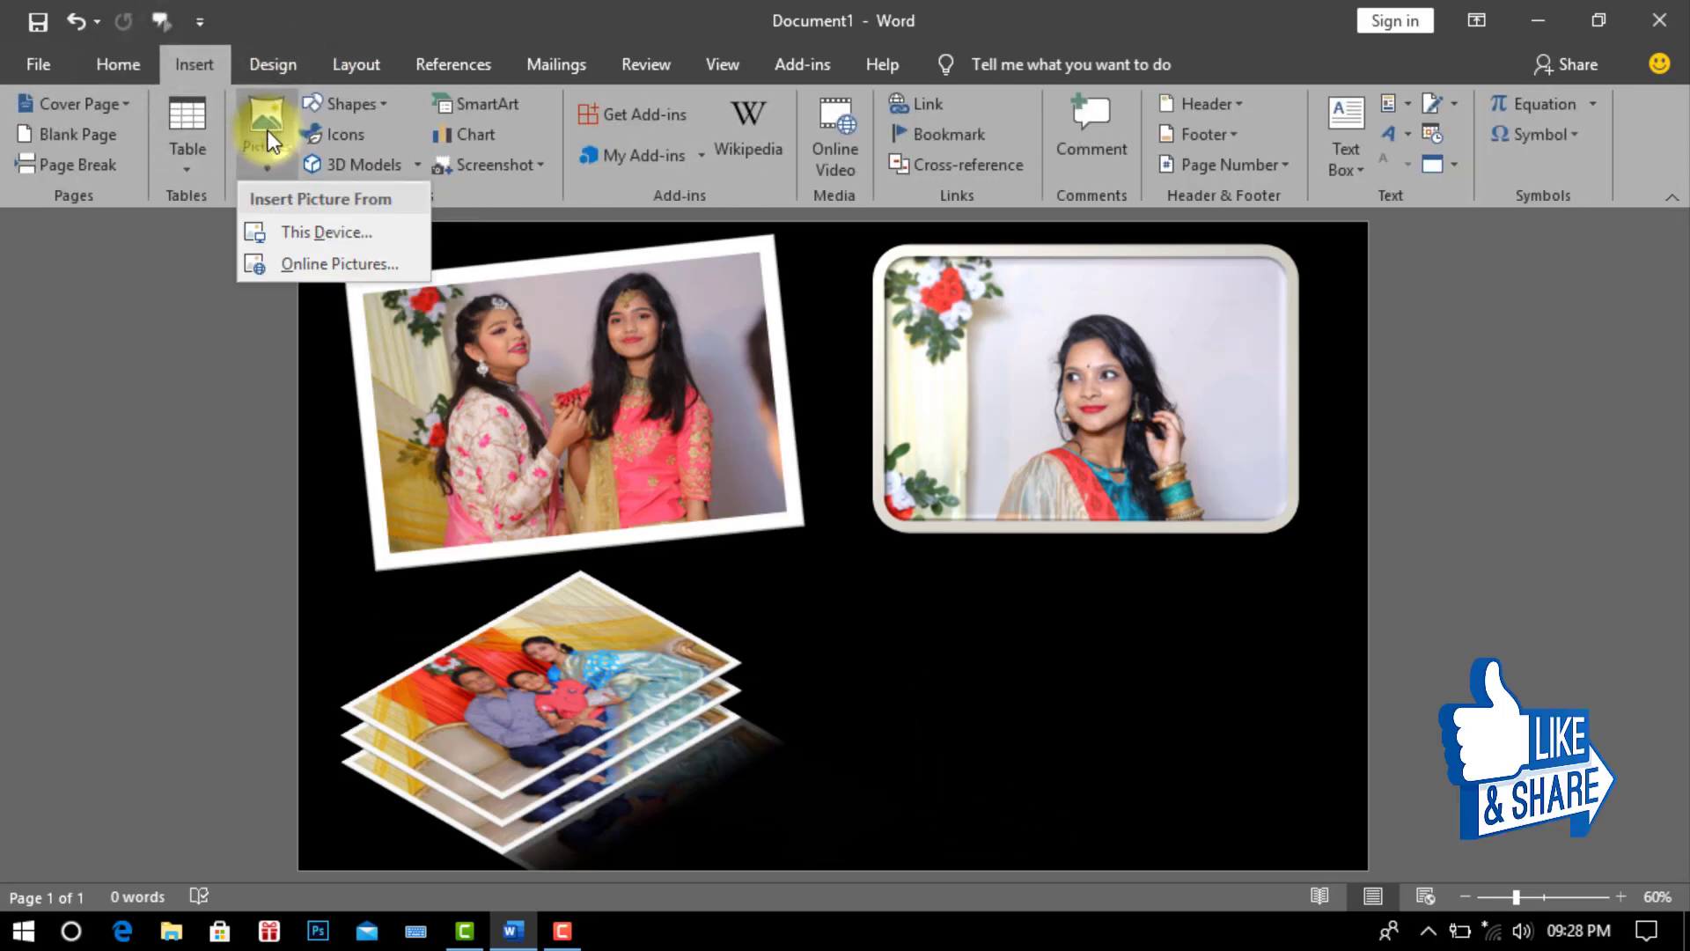
{"action": "left_click", "coordinate": [345, 235]}
{"action": "left_click", "coordinate": [464, 177]}
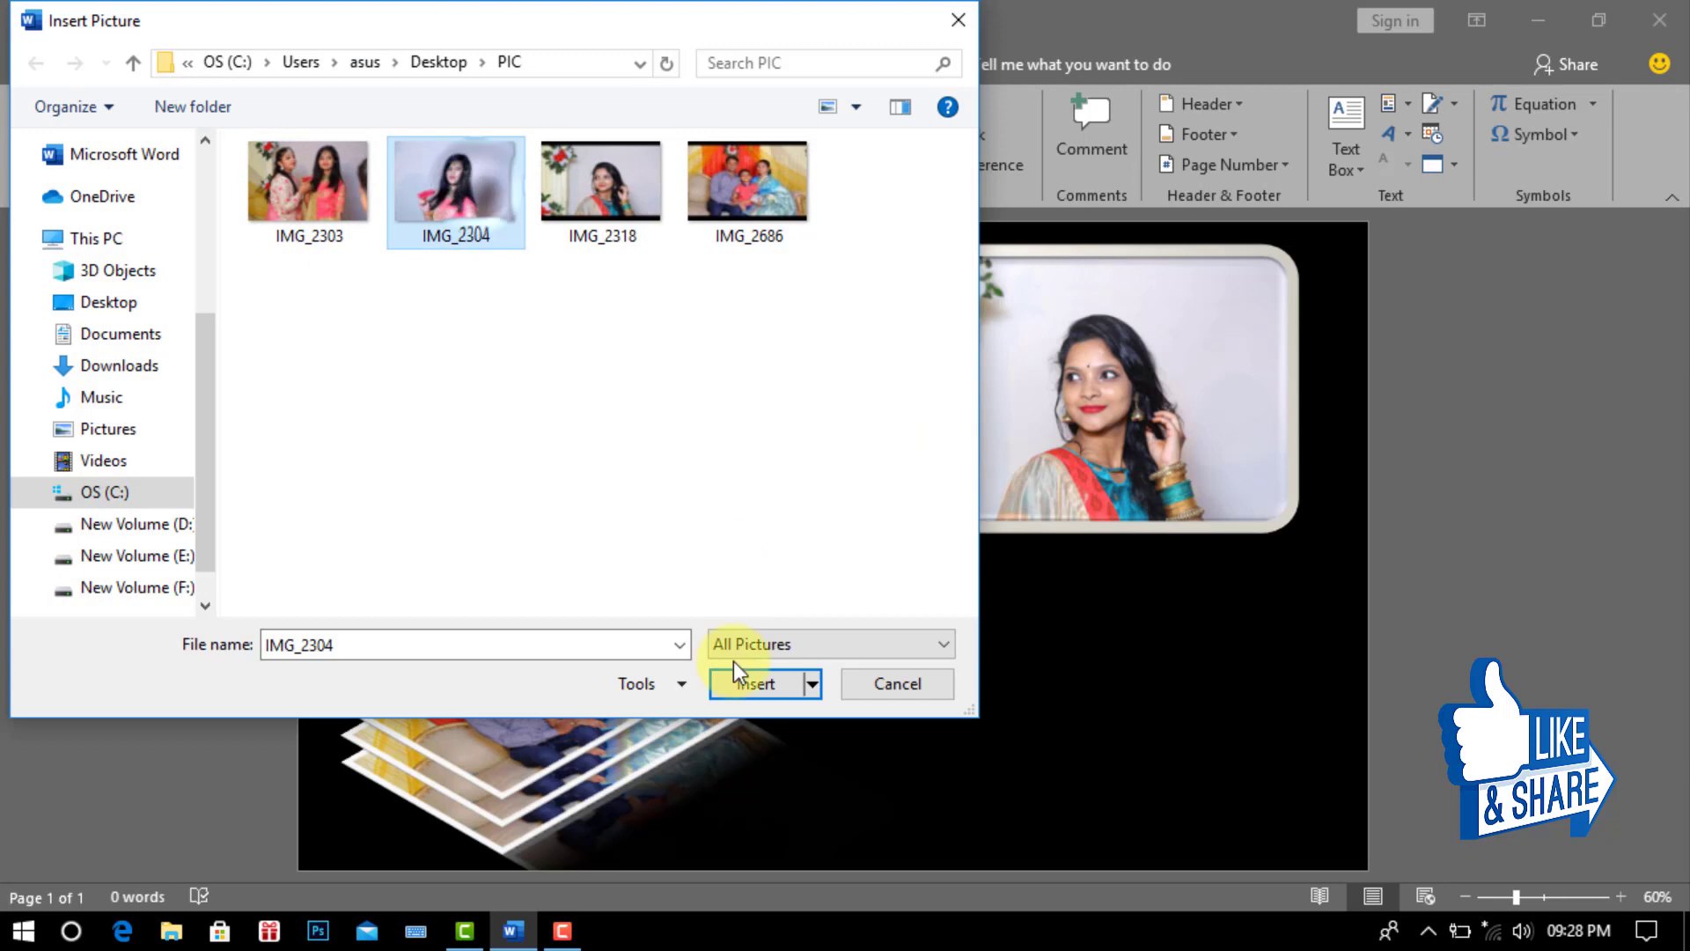
{"action": "left_click", "coordinate": [755, 683]}
- Float IMG_2304 in front of text, shrink it, and place it below the top-right photo
{"action": "left_click", "coordinate": [1122, 133]}
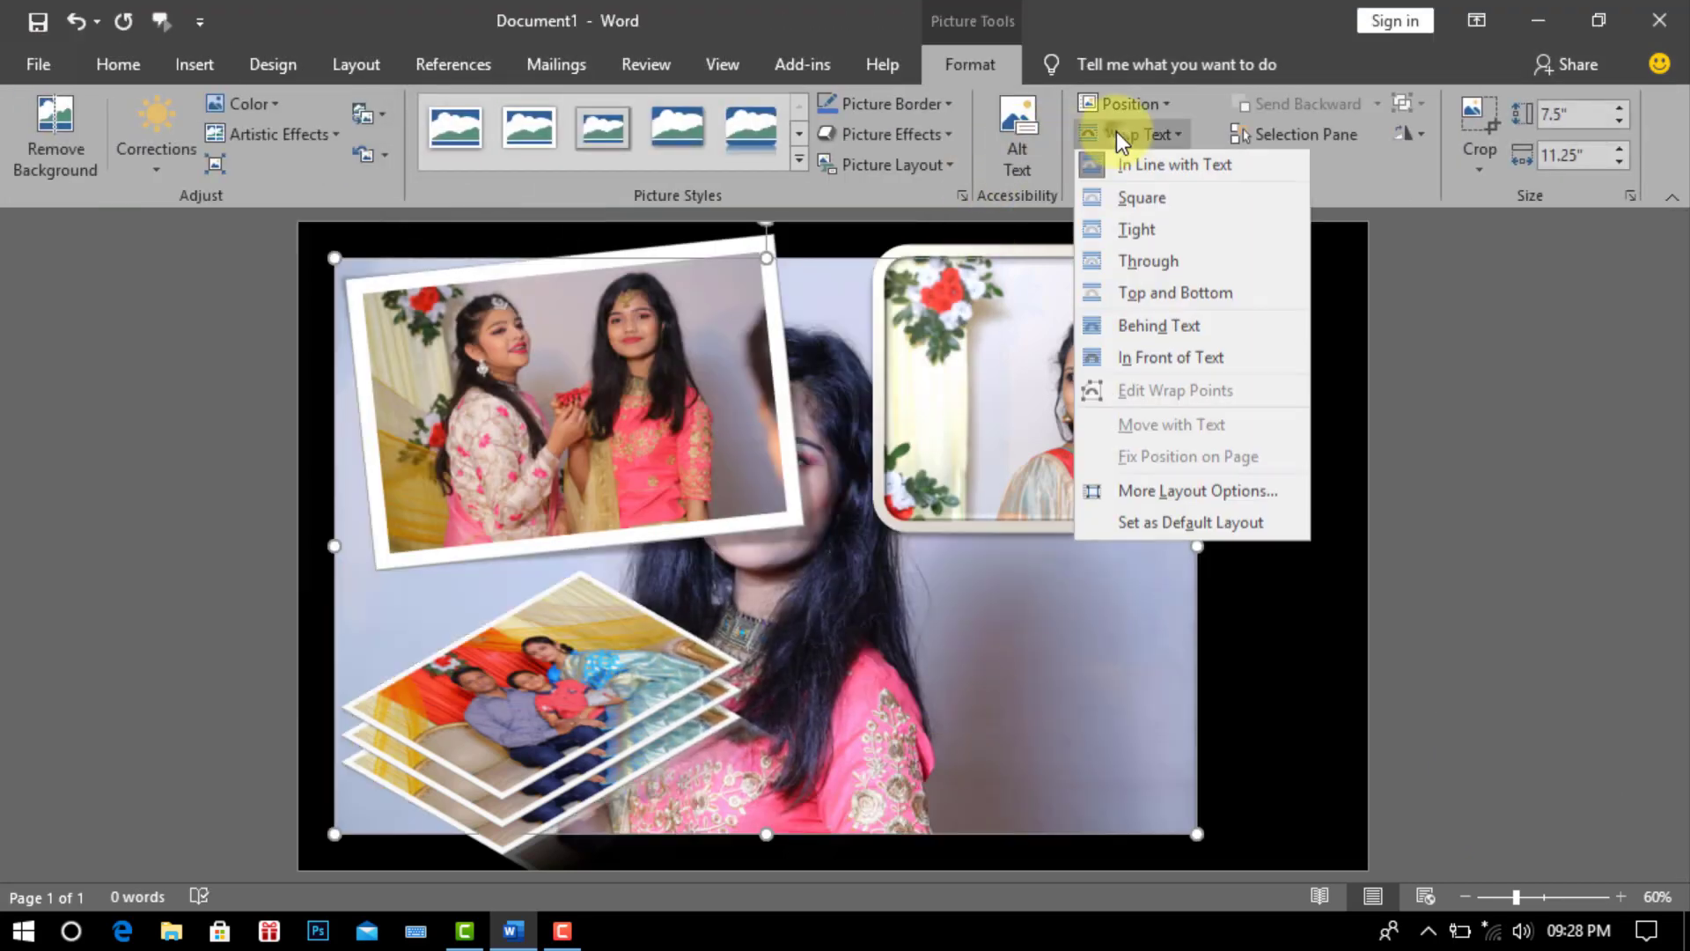
{"action": "left_click", "coordinate": [1128, 361]}
{"action": "left_click_drag", "start_coordinate": [340, 257], "coordinate": [774, 551]}
{"action": "left_click_drag", "start_coordinate": [906, 698], "coordinate": [1064, 716]}
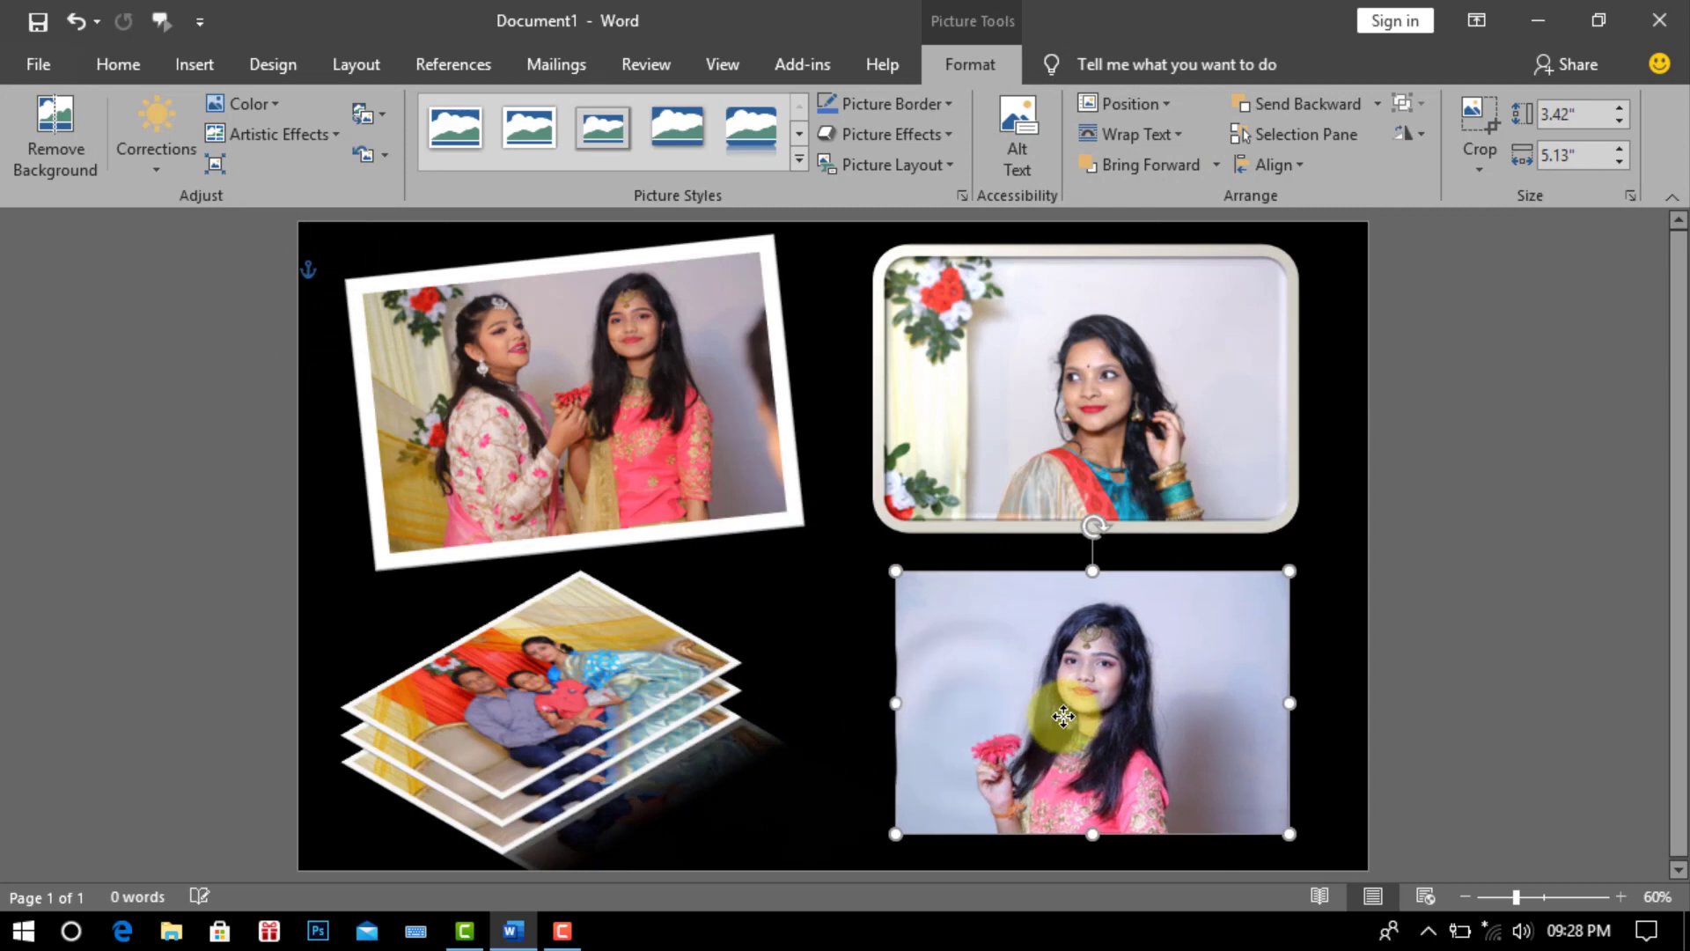
- Apply the Metal Oval picture style to the girl-with-flower photo and enlarge it to 3.62 x 5.44 inches
{"action": "left_click", "coordinate": [800, 160]}
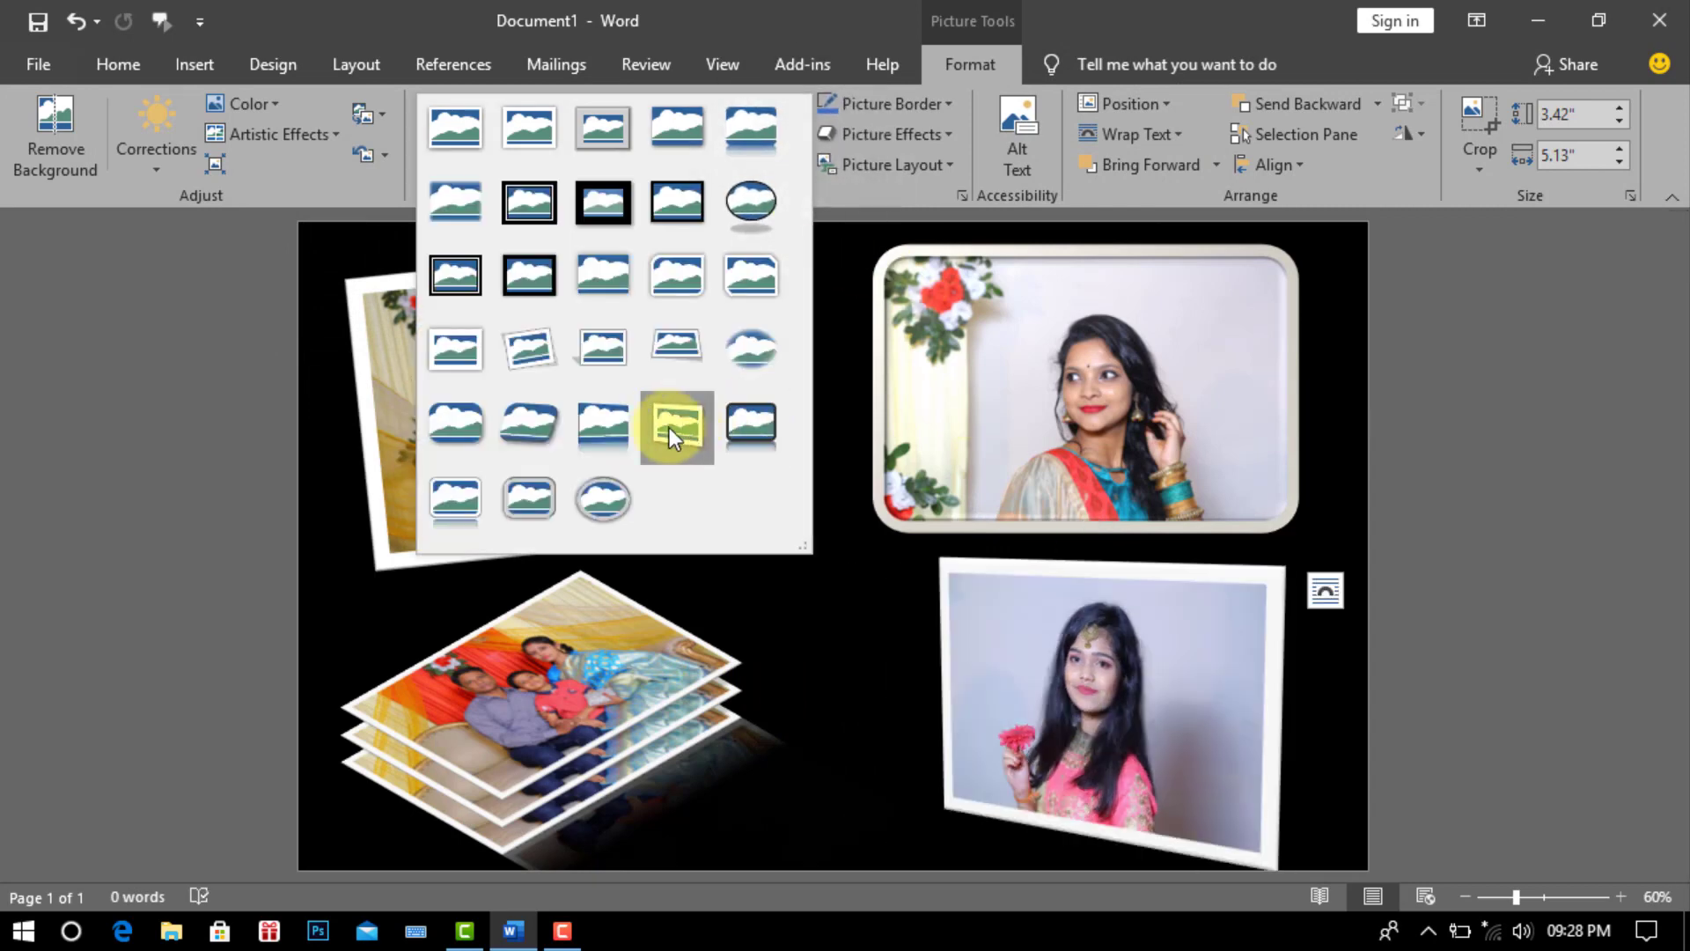
{"action": "left_click", "coordinate": [596, 499]}
{"action": "left_click_drag", "start_coordinate": [895, 833], "coordinate": [871, 849]}
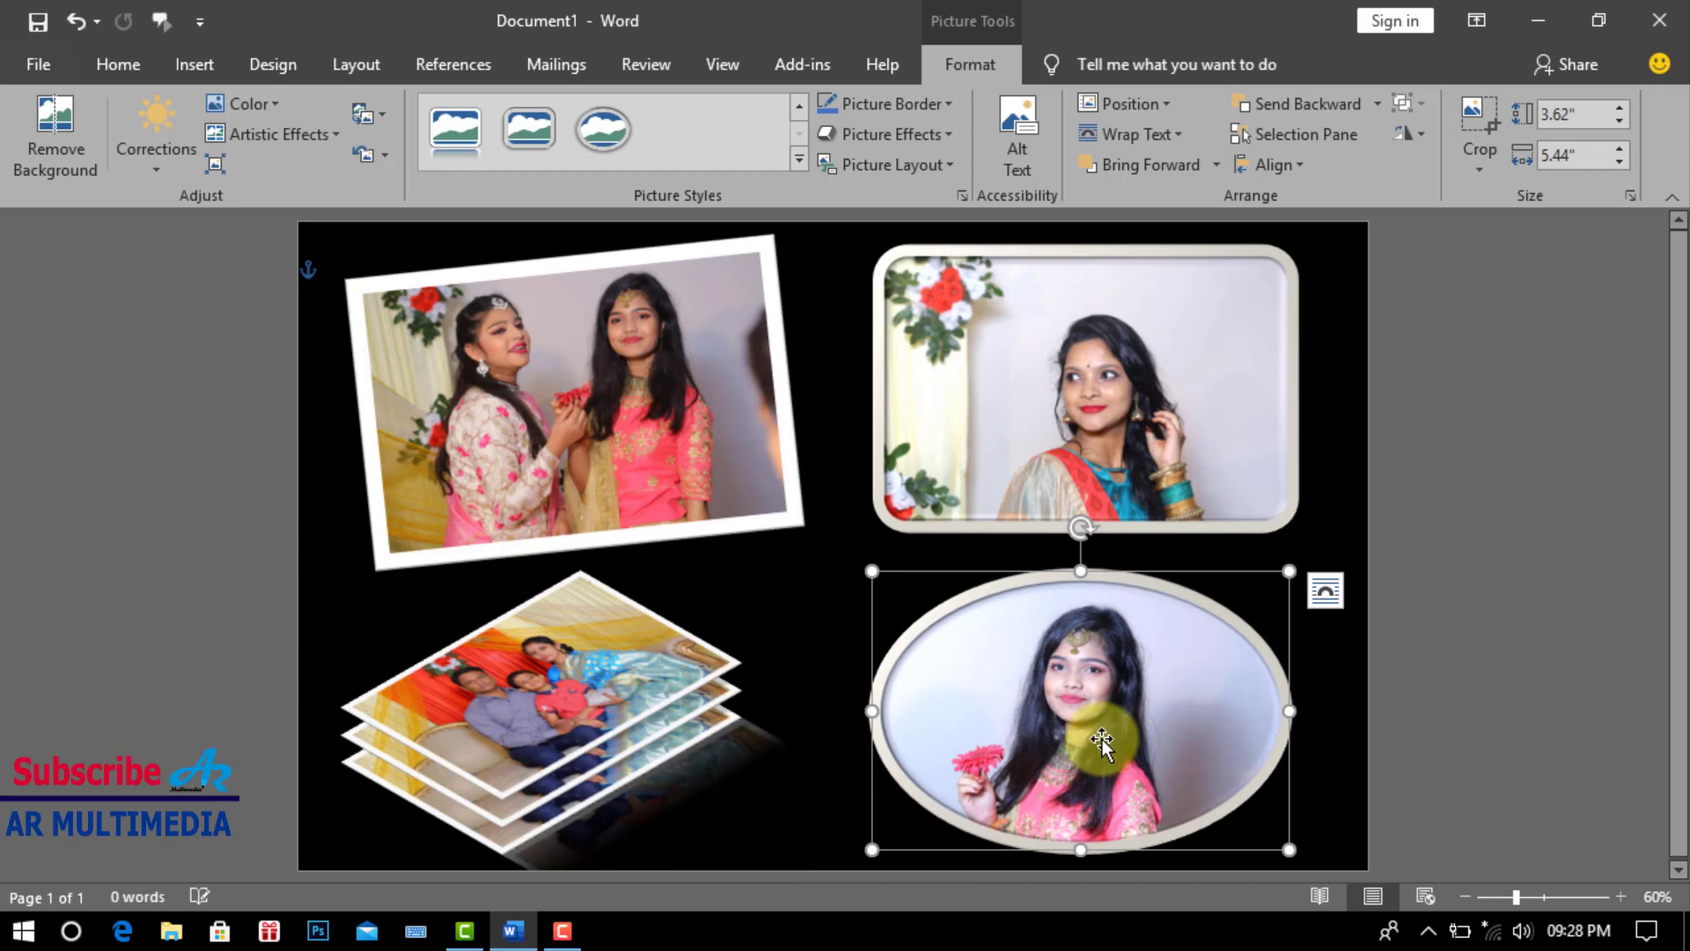